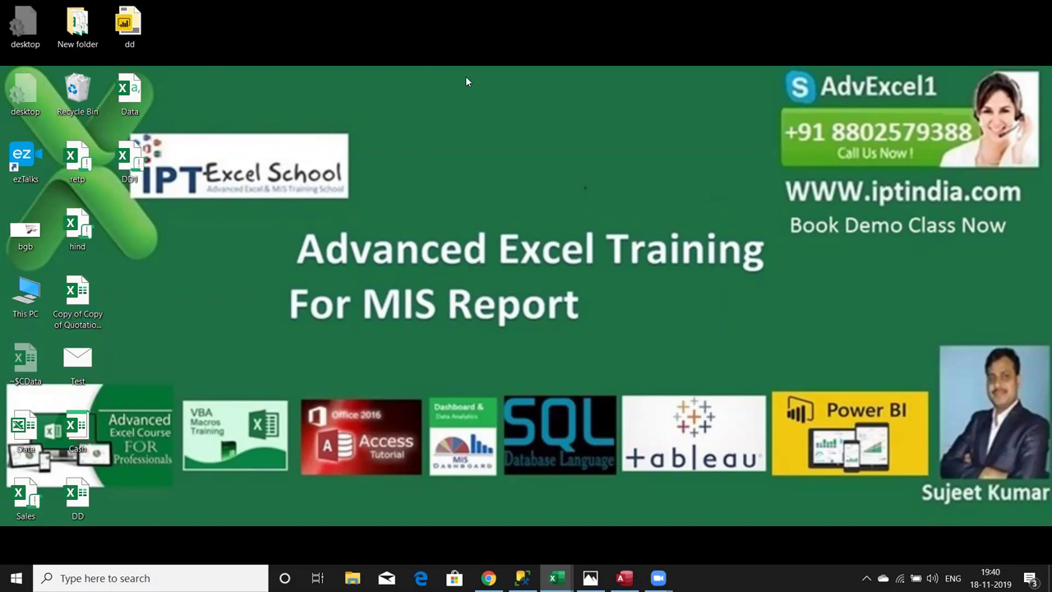
# - Refresh the Windows desktop from its right-click menu
pyautogui.rightClick(535, 308)
pyautogui.click(586, 348)
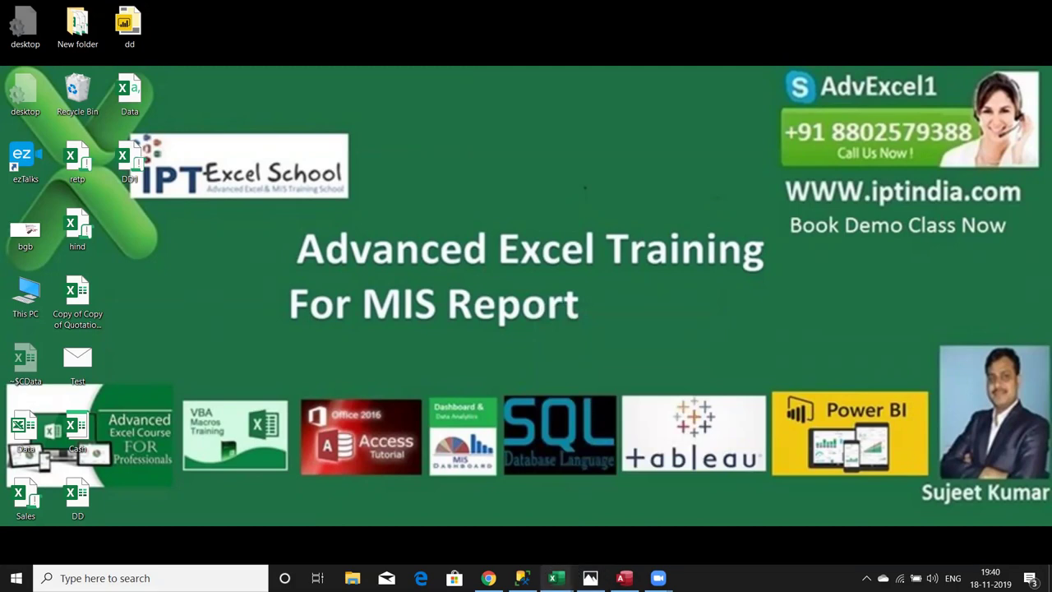
# - Bring up the Book3 workbook and maximize its window
pyautogui.moveTo(556, 578)
pyautogui.click(757, 534)
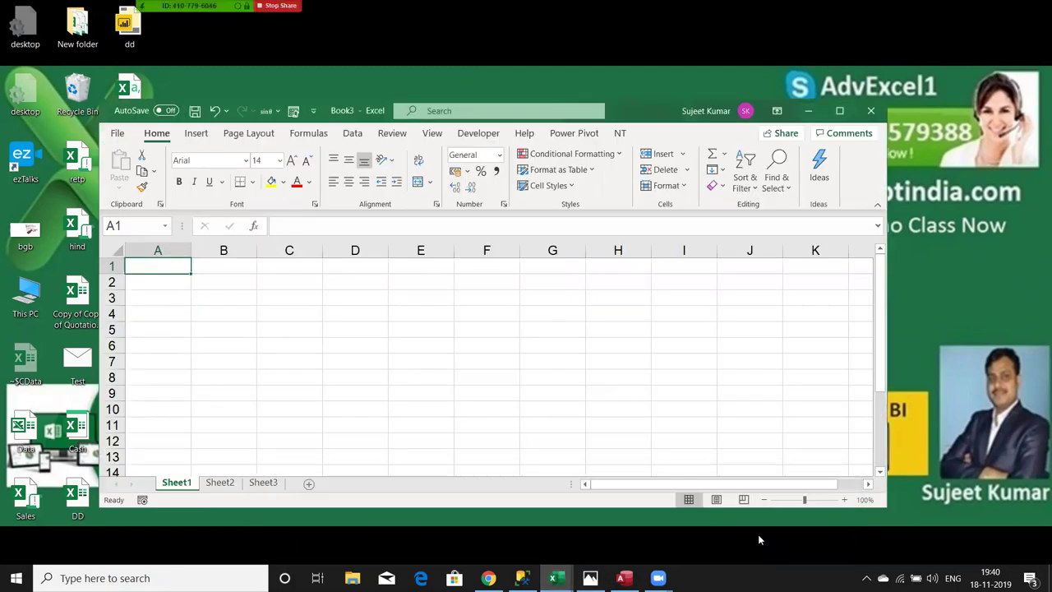
pyautogui.click(839, 110)
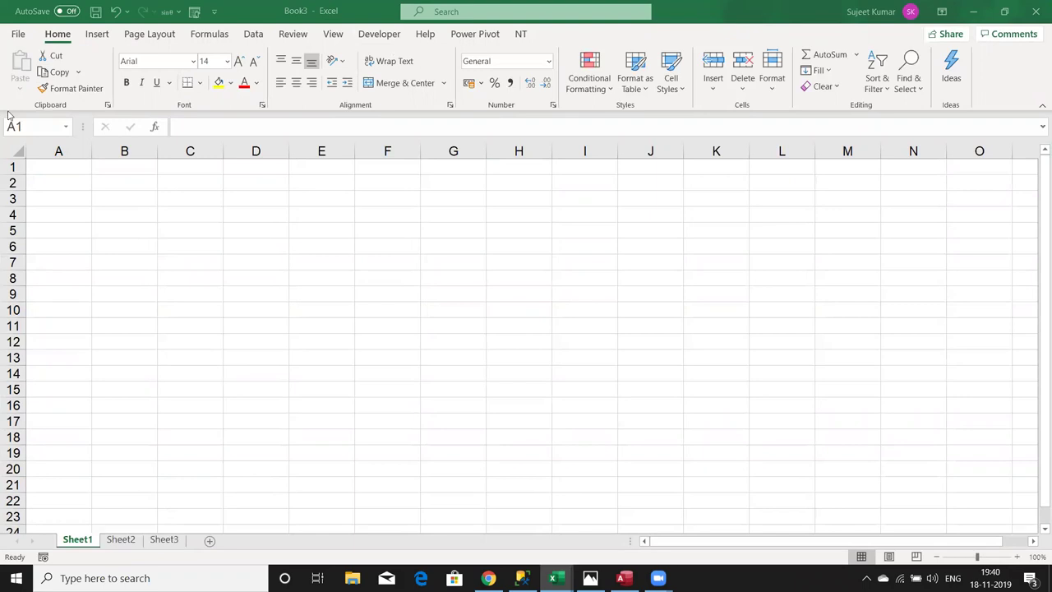
# - Enter 'VBA' in cell A1 and 'Macros' in cell B2
pyautogui.click(69, 166)
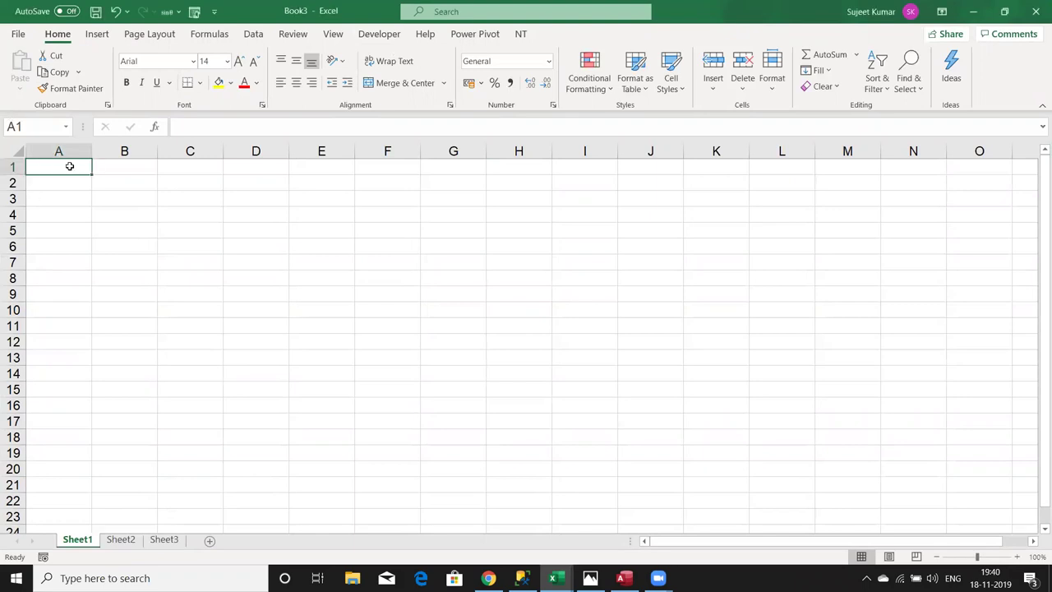
pyautogui.write('VBA')
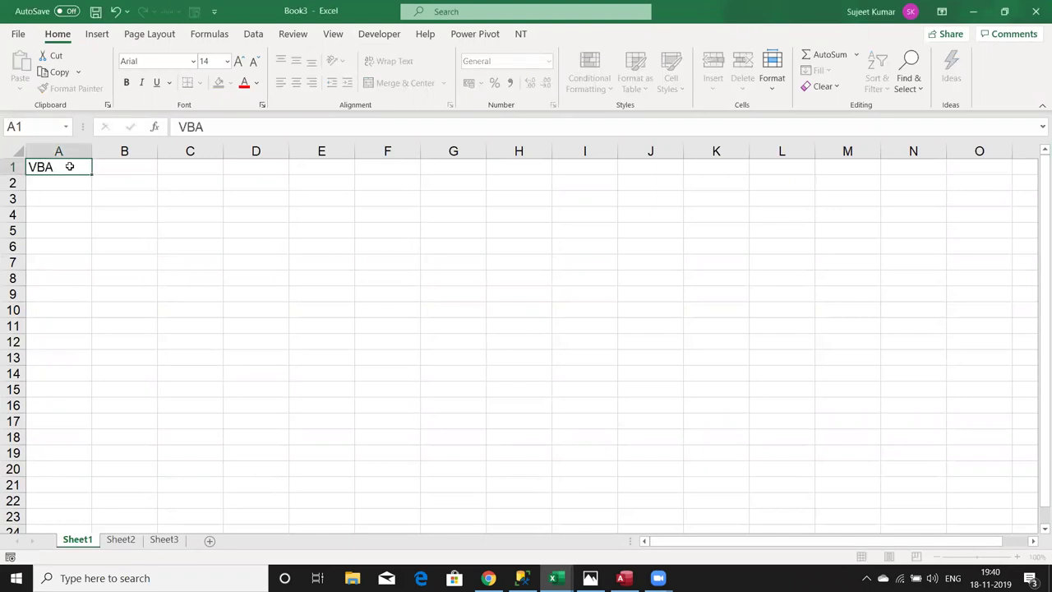
pyautogui.press('Return')
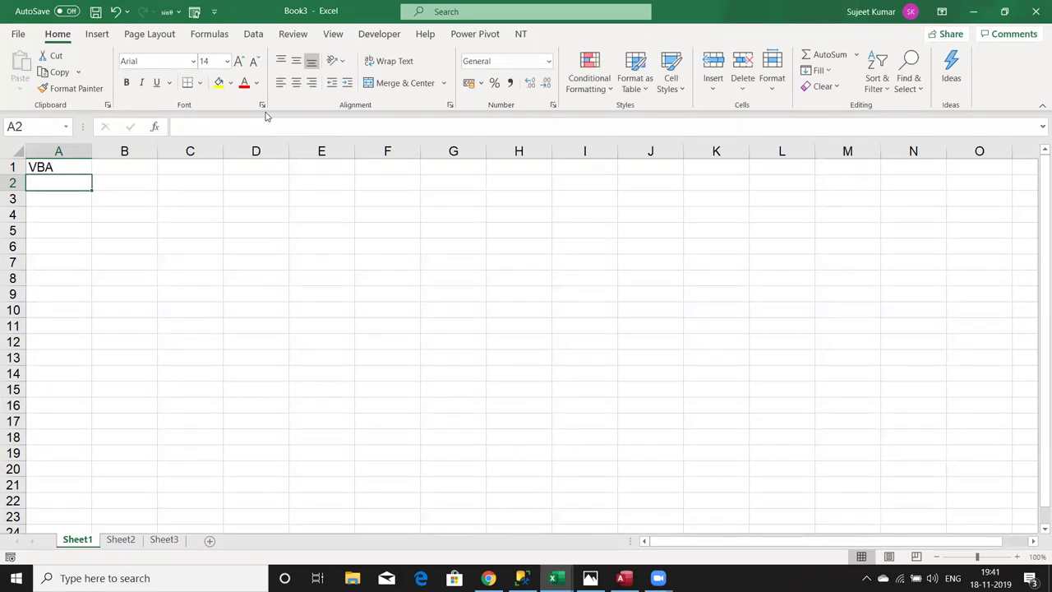
pyautogui.press('Right')
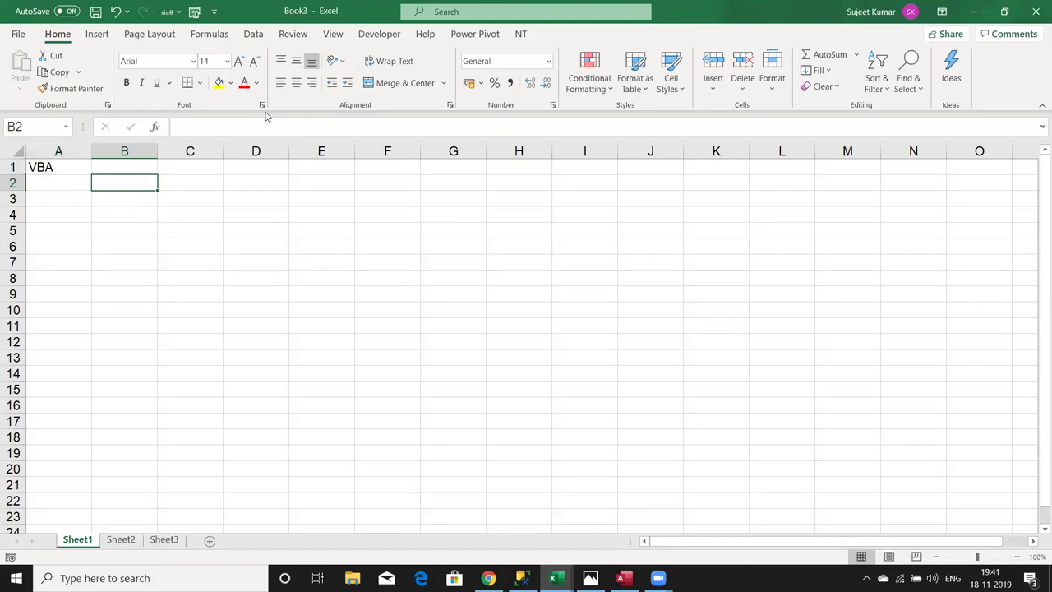
pyautogui.write('M')
pyautogui.write('acros')
pyautogui.press('Return')
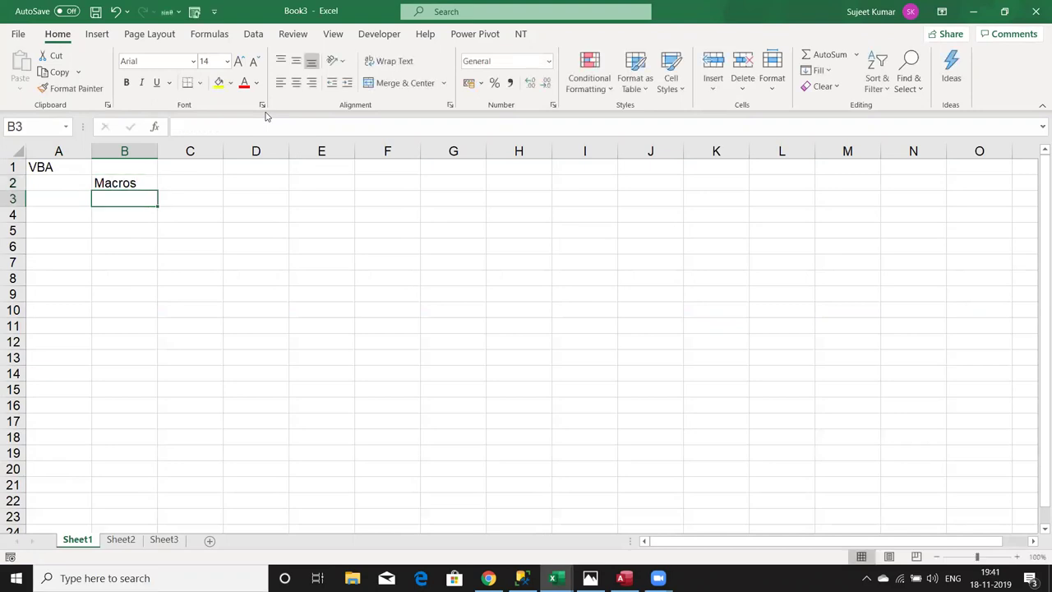
pyautogui.press('Up')
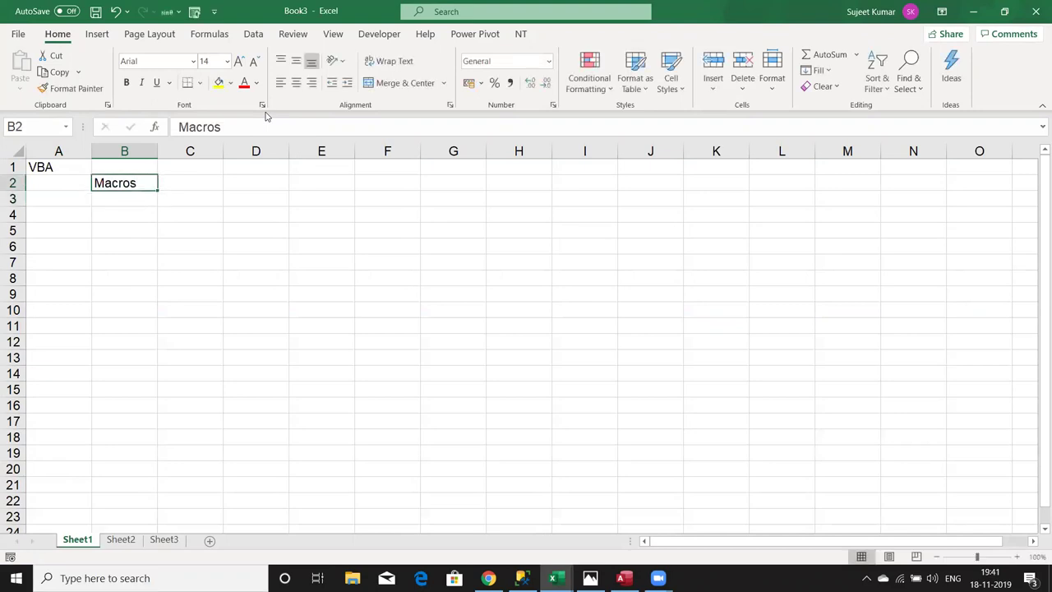
pyautogui.press('Right')
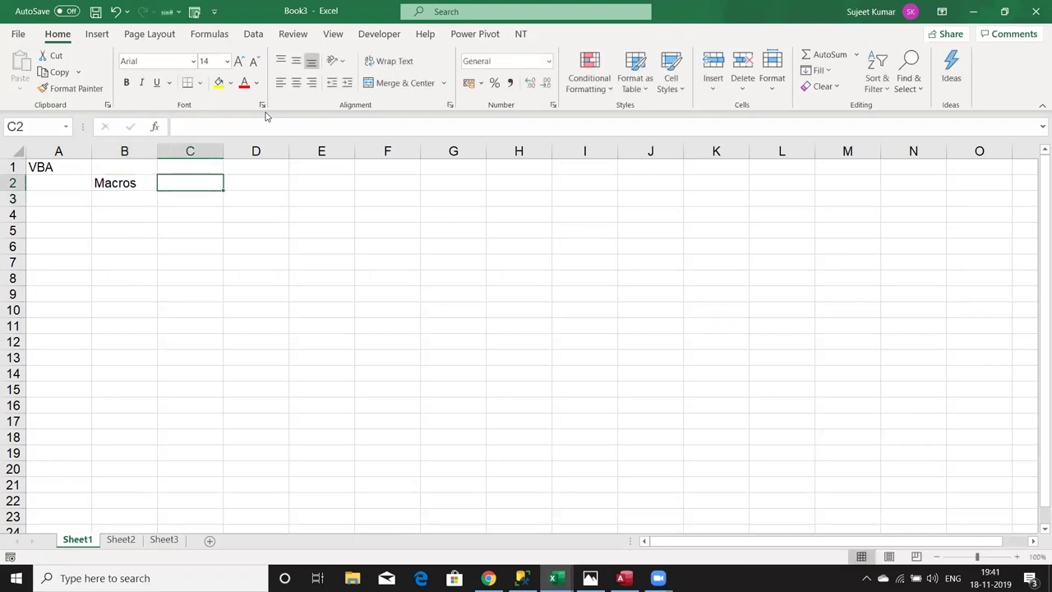
pyautogui.press('Down')
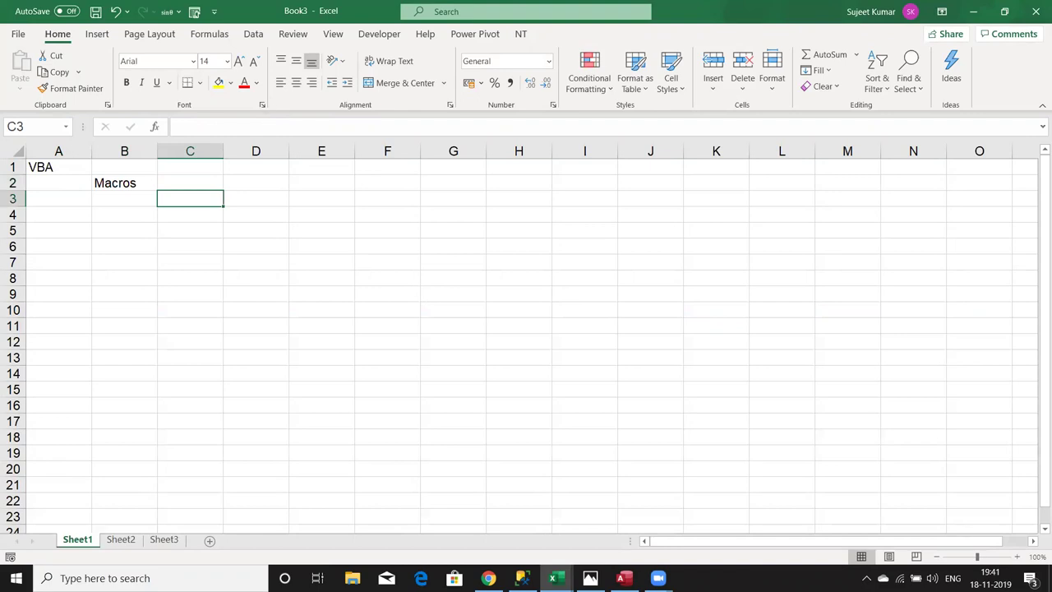
pyautogui.click(554, 578)
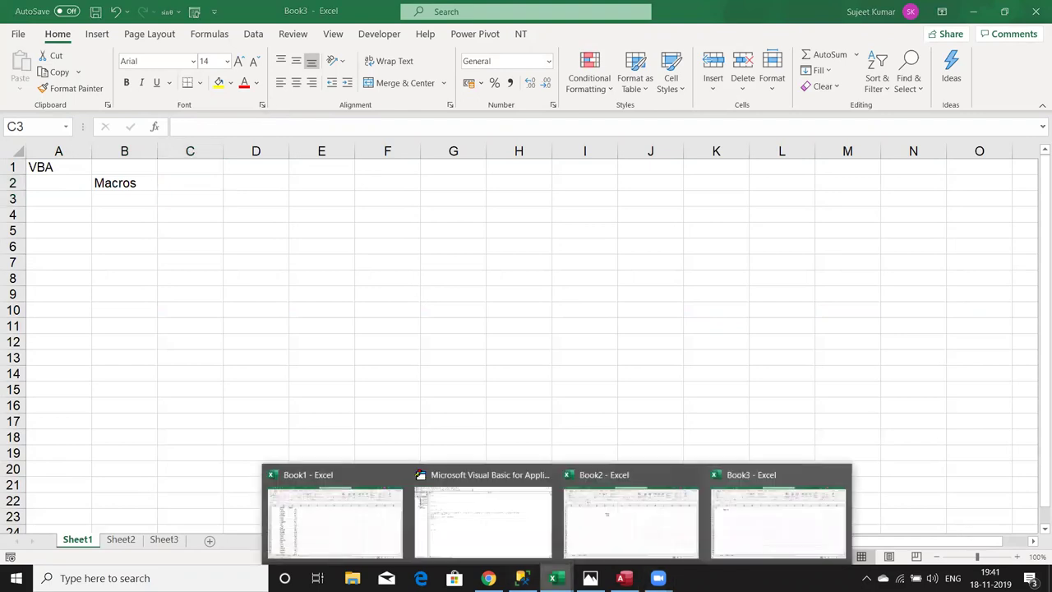
# - Look over Book1, the VBA editor and Book2's Sheet3, ending on Book1's Name and Sales list
pyautogui.click(393, 526)
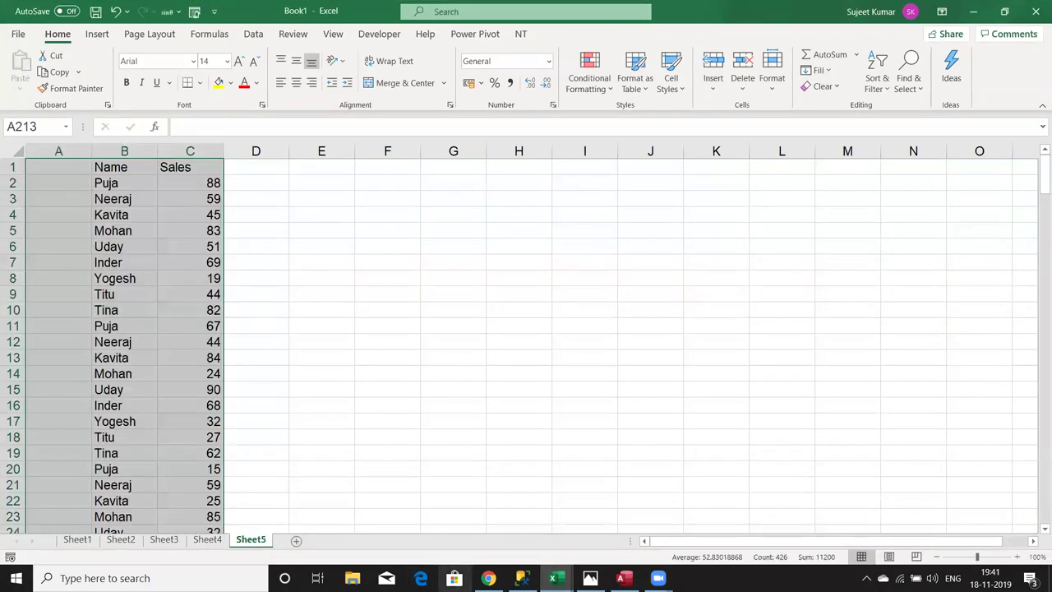
pyautogui.click(555, 577)
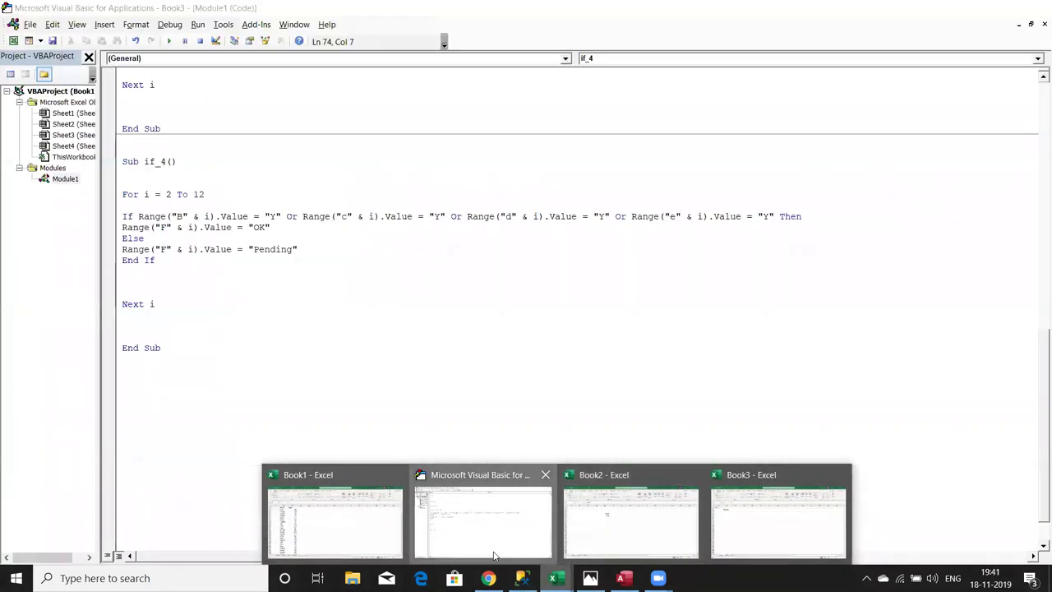
pyautogui.click(494, 556)
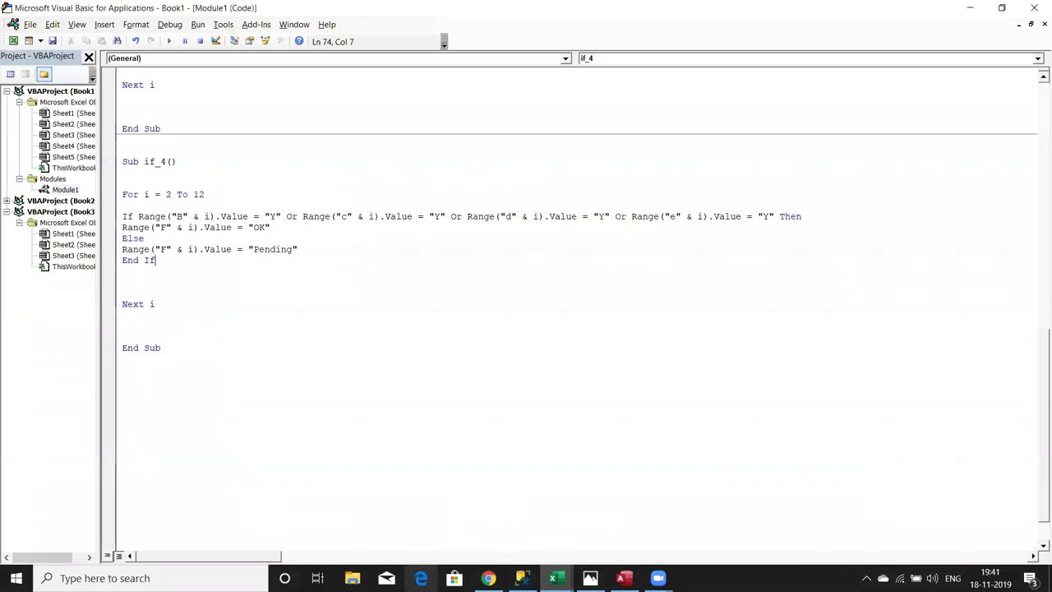
pyautogui.moveTo(555, 578)
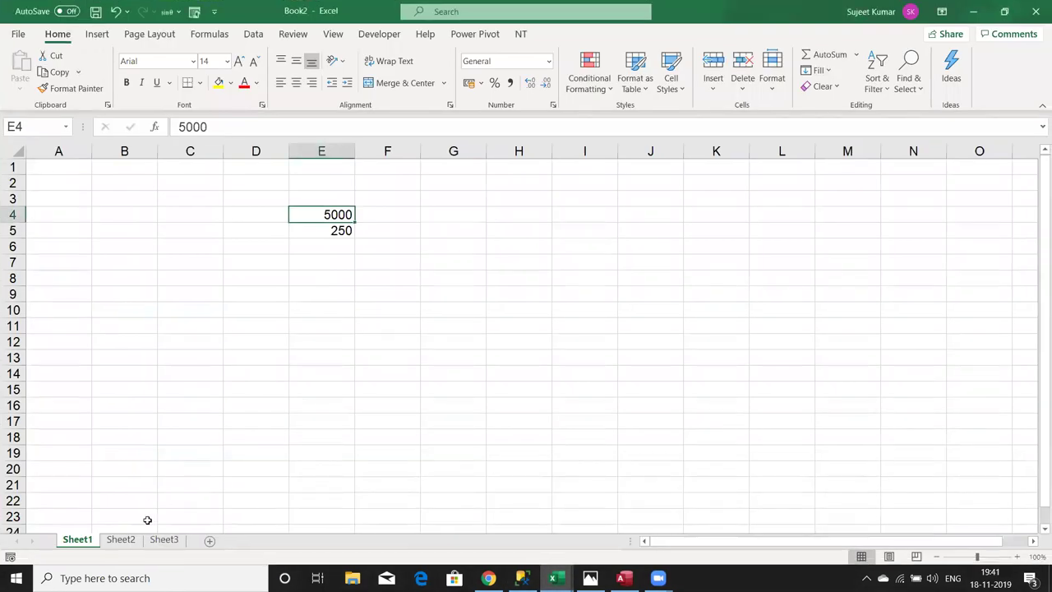
pyautogui.click(126, 544)
pyautogui.click(169, 544)
pyautogui.click(554, 578)
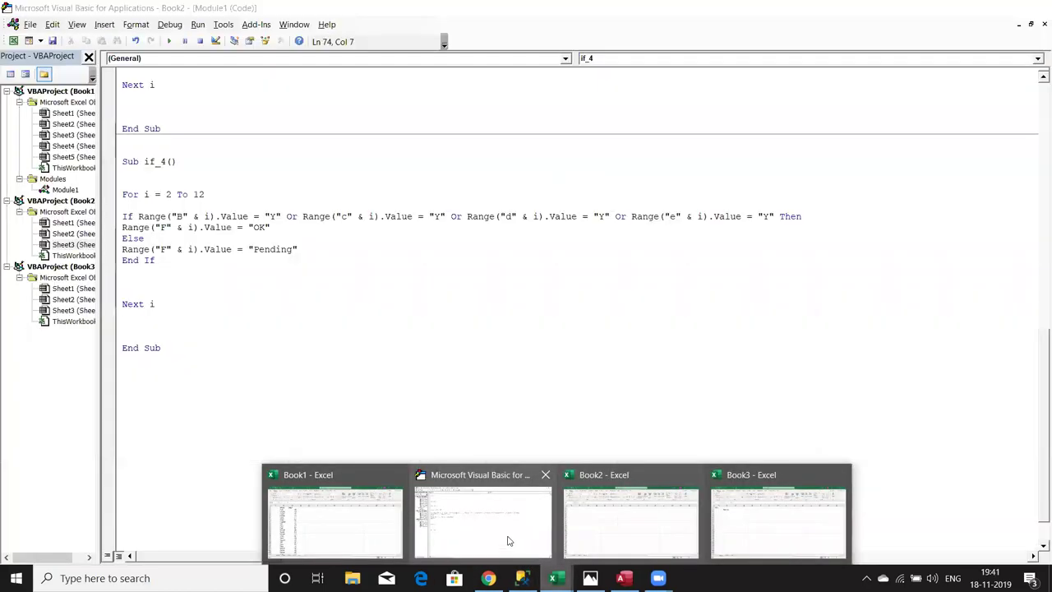
pyautogui.click(507, 537)
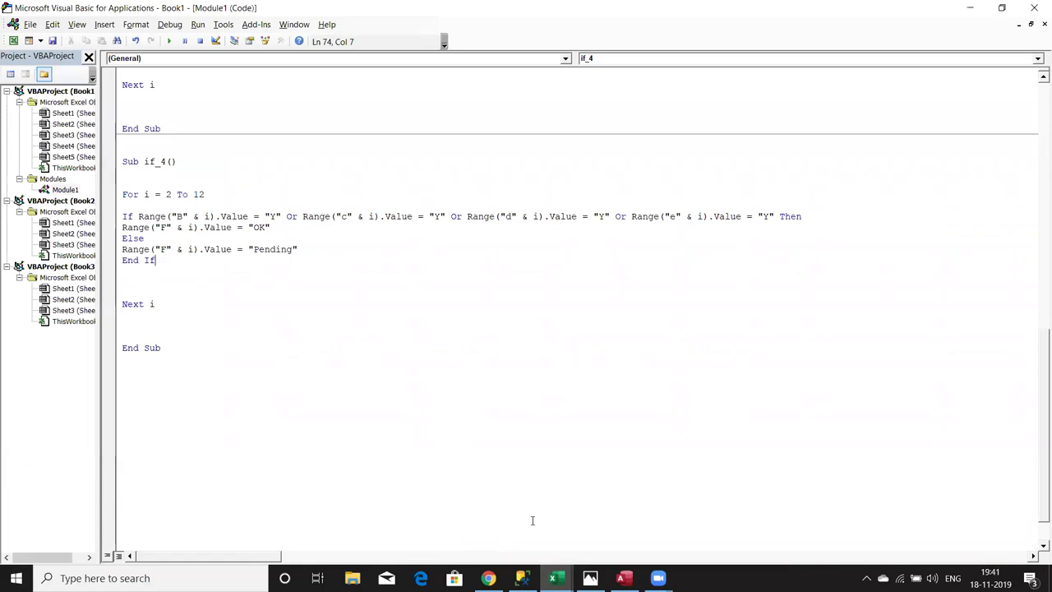
pyautogui.click(555, 578)
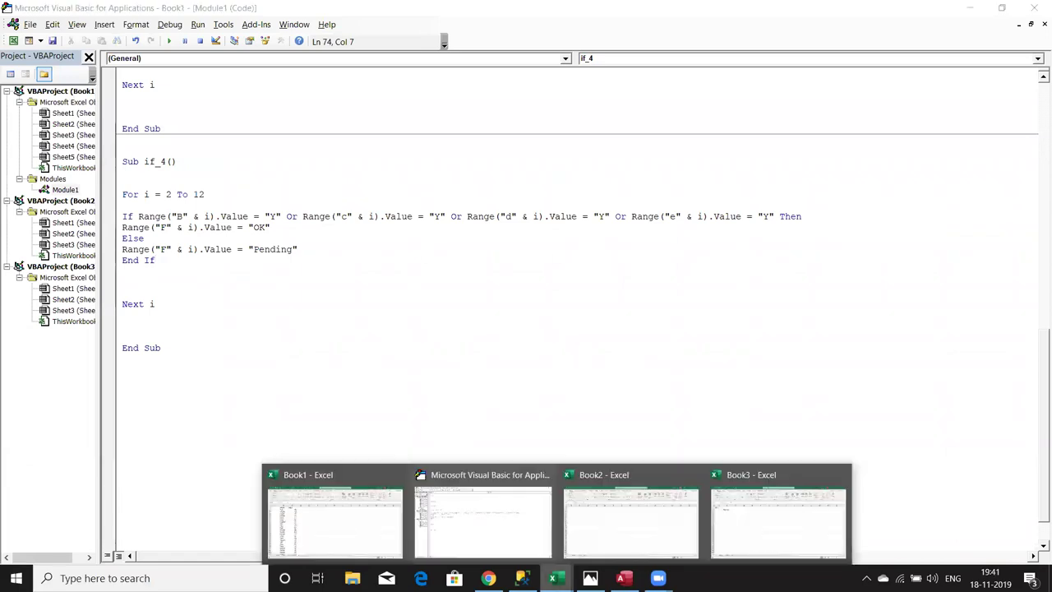
pyautogui.click(303, 506)
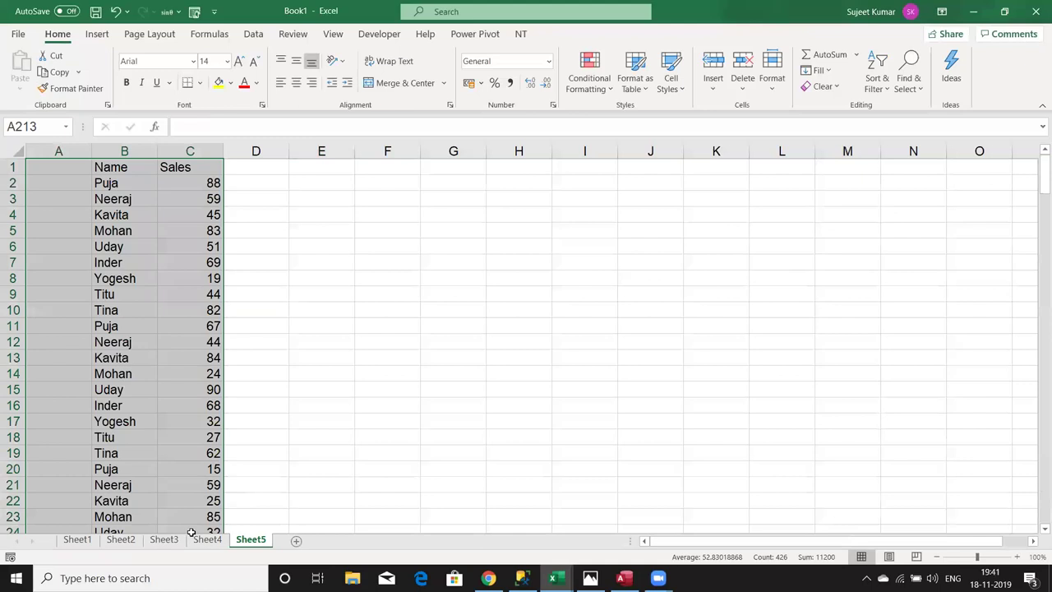
# - On Sheet3, delete the Fail/PASS results in Result cells F2:F12
pyautogui.click(201, 539)
pyautogui.click(163, 539)
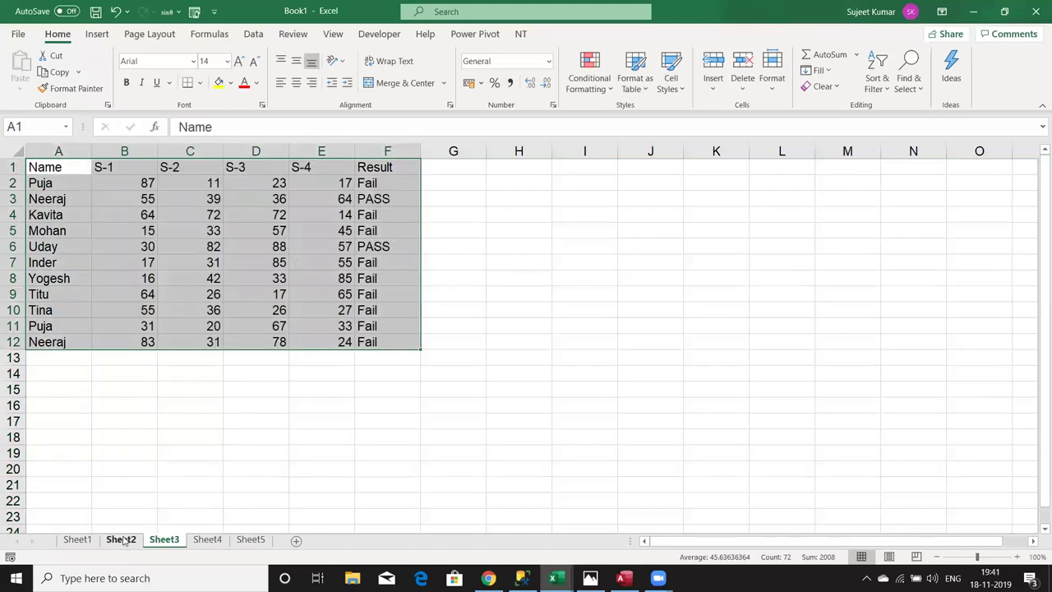
pyautogui.click(123, 539)
pyautogui.click(164, 540)
pyautogui.click(209, 331)
pyautogui.moveTo(387, 193); pyautogui.dragTo(387, 326)
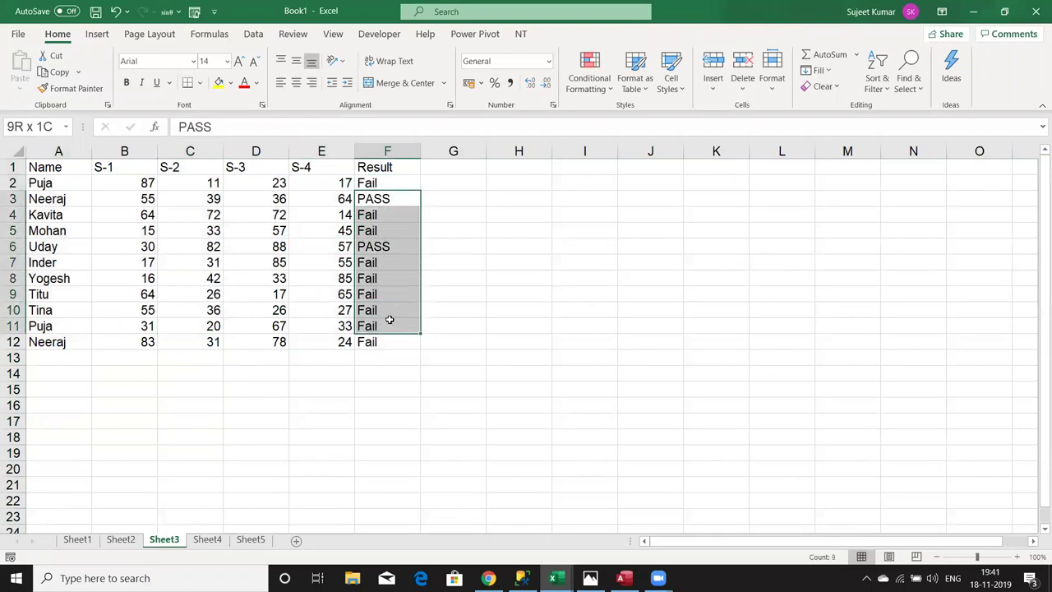
pyautogui.moveTo(397, 181); pyautogui.dragTo(397, 337)
pyautogui.press('Delete')
# - Step along row 2, briefly selecting Puja's marks from B2 with the keyboard
pyautogui.press('Up')
pyautogui.press('Down')
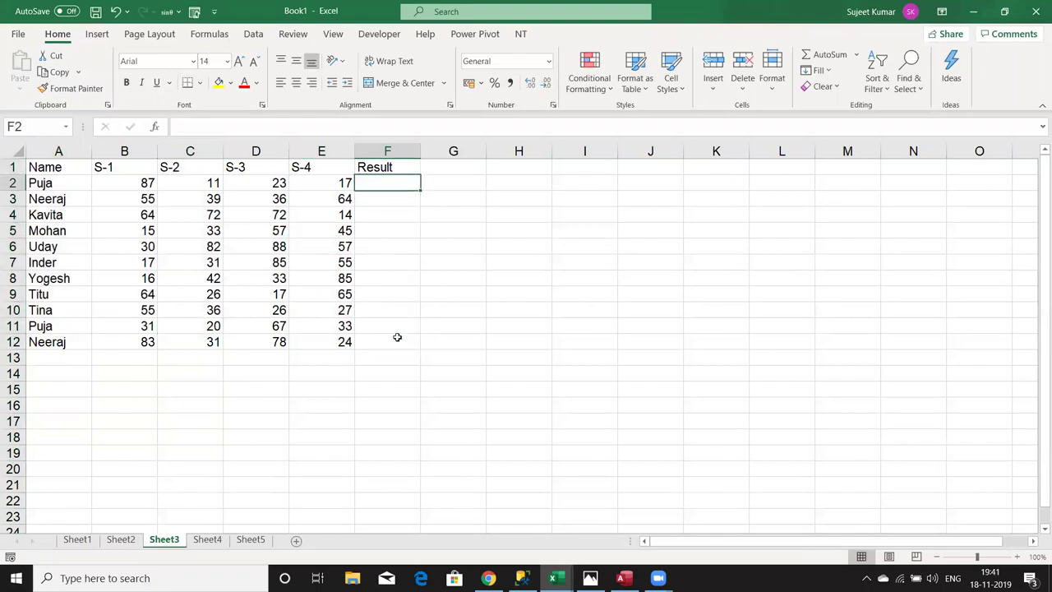
pyautogui.press('Left')
pyautogui.press('Left')
pyautogui.press('Left')
pyautogui.press('Left')
pyautogui.press('Left')
pyautogui.press('Right')
pyautogui.hotkey('shift', 'Right')
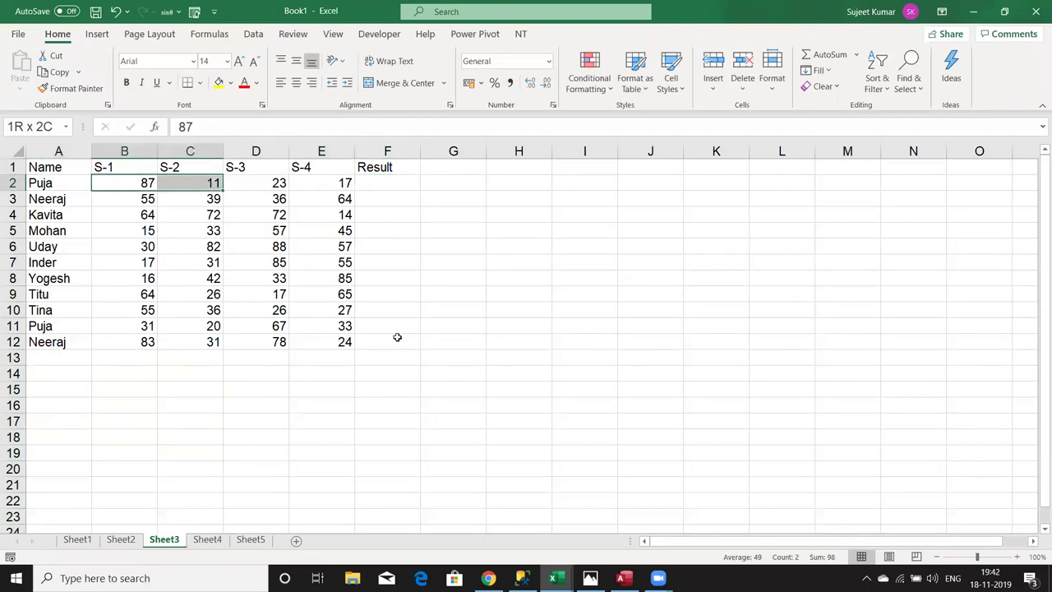
pyautogui.hotkey('shift', 'Right')
pyautogui.hotkey('shift', 'Right')
pyautogui.press('Right')
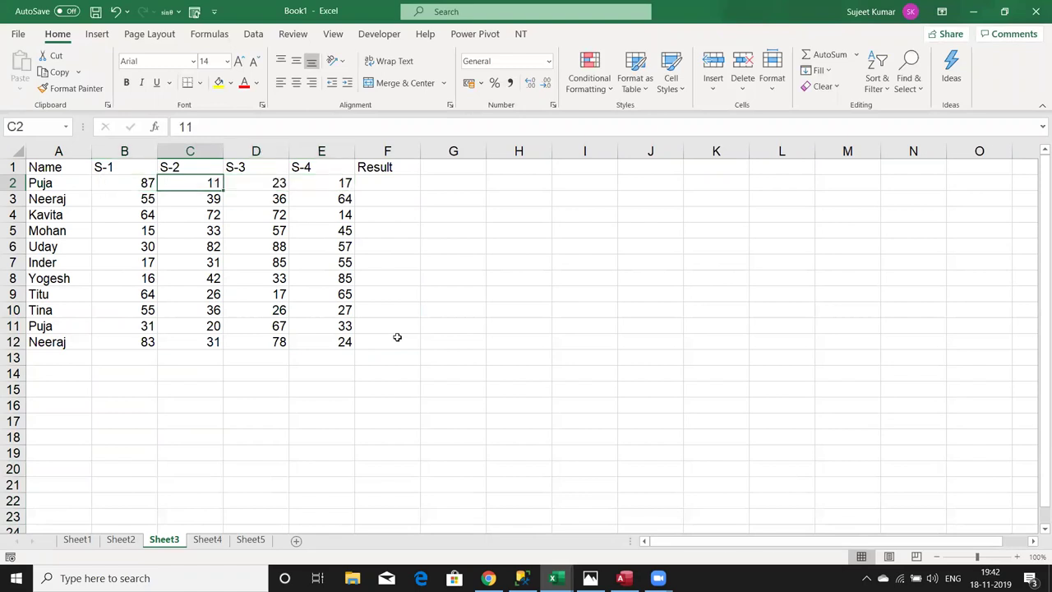
pyautogui.press('Right')
pyautogui.press('Right')
pyautogui.press('Right')
pyautogui.press('Right')
pyautogui.press('Left')
pyautogui.press('Down')
pyautogui.press('Down')
pyautogui.press('Down')
pyautogui.press('Down')
pyautogui.press('Down')
# - Drag-select Puja's four marks B2:E2, then select F2, the first Result cell
pyautogui.click(374, 244)
pyautogui.click(373, 195)
pyautogui.click(376, 181)
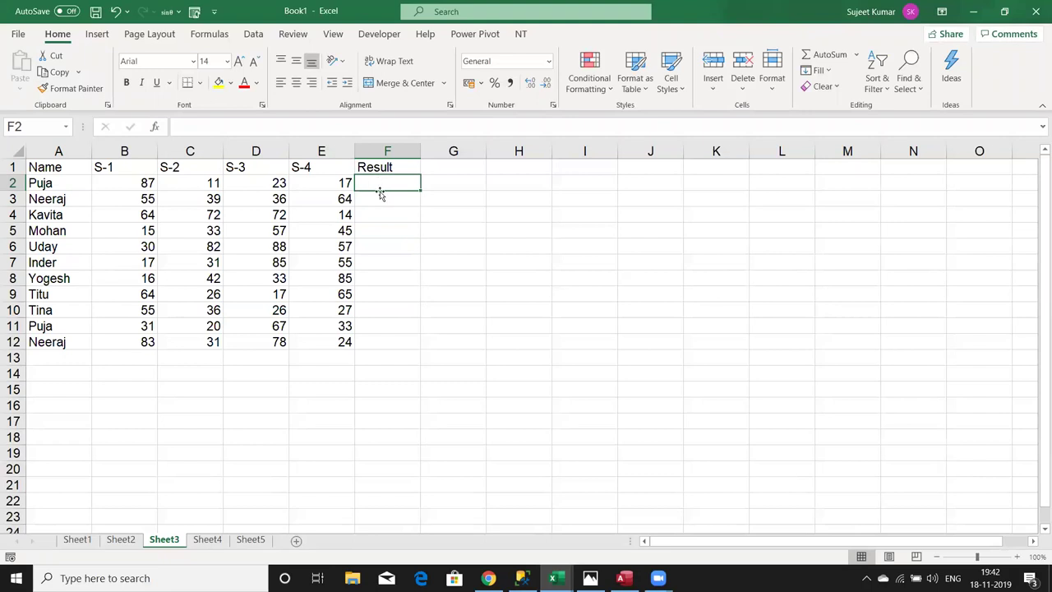
pyautogui.click(378, 202)
pyautogui.moveTo(144, 182); pyautogui.dragTo(354, 181)
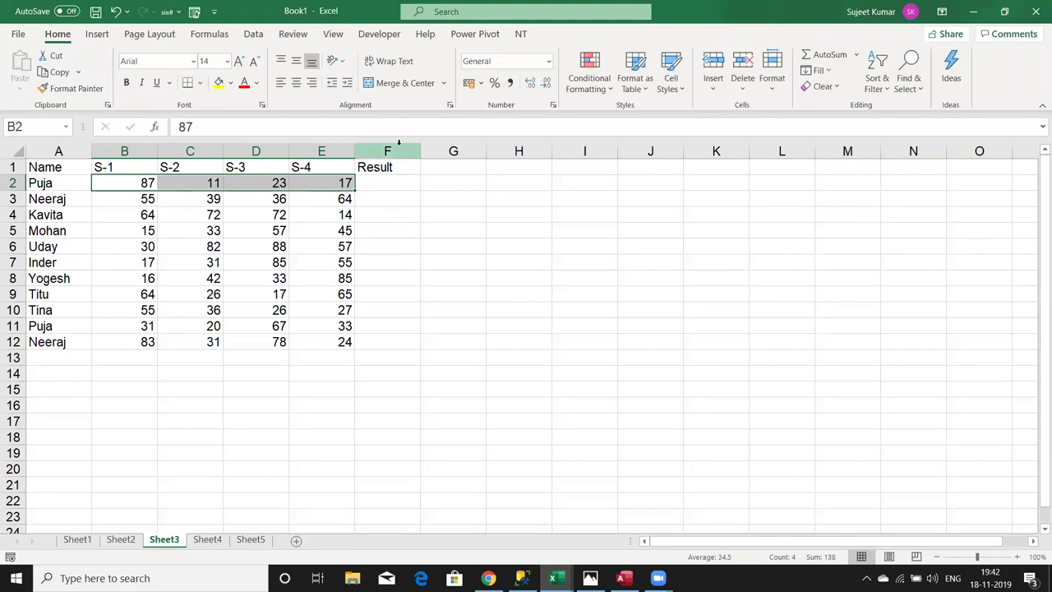
pyautogui.click(396, 194)
pyautogui.click(394, 181)
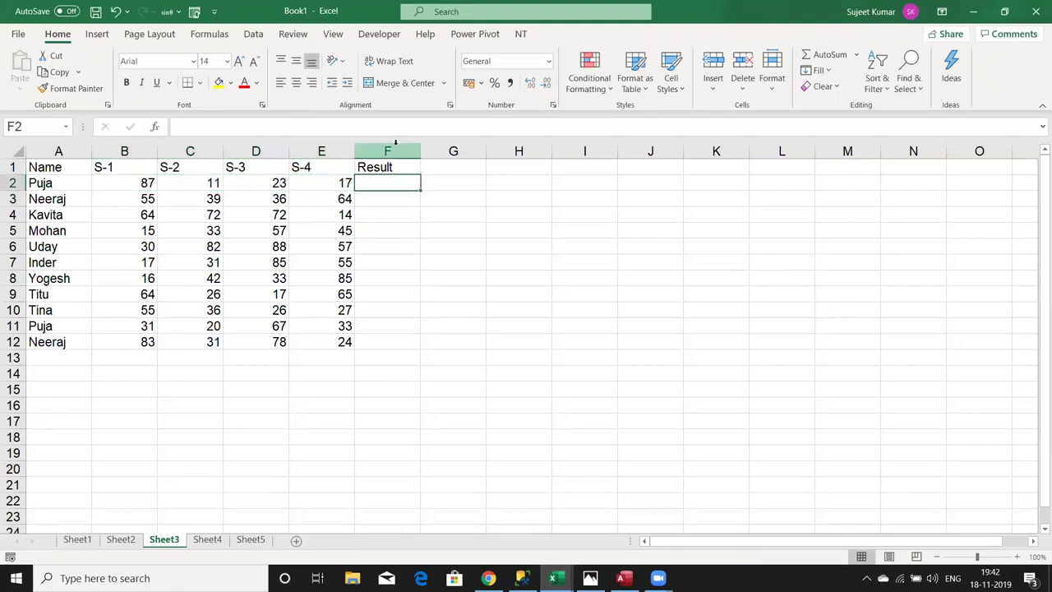
pyautogui.click(380, 34)
pyautogui.click(49, 73)
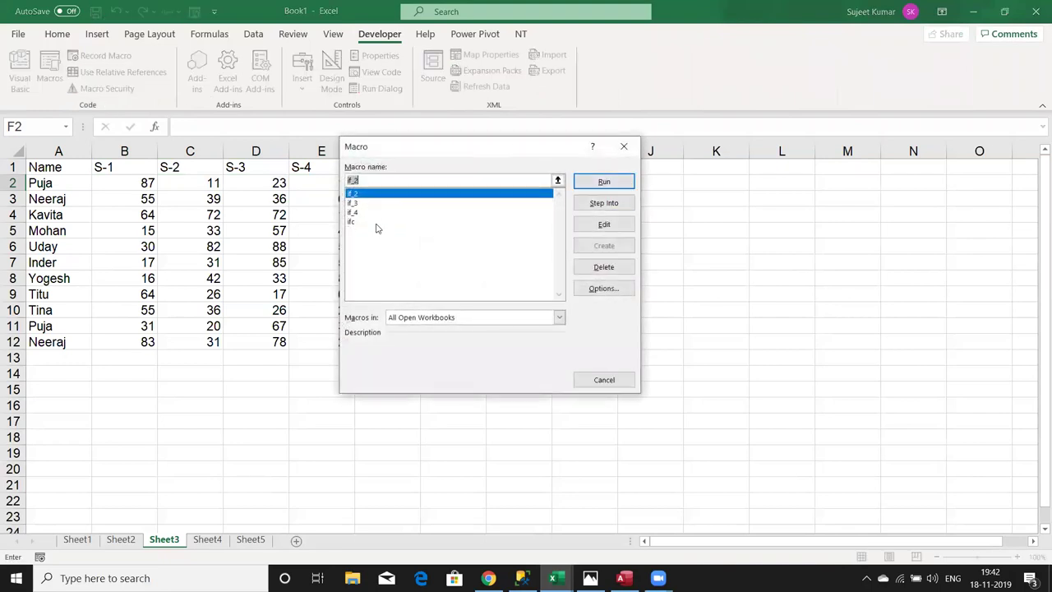
pyautogui.click(372, 213)
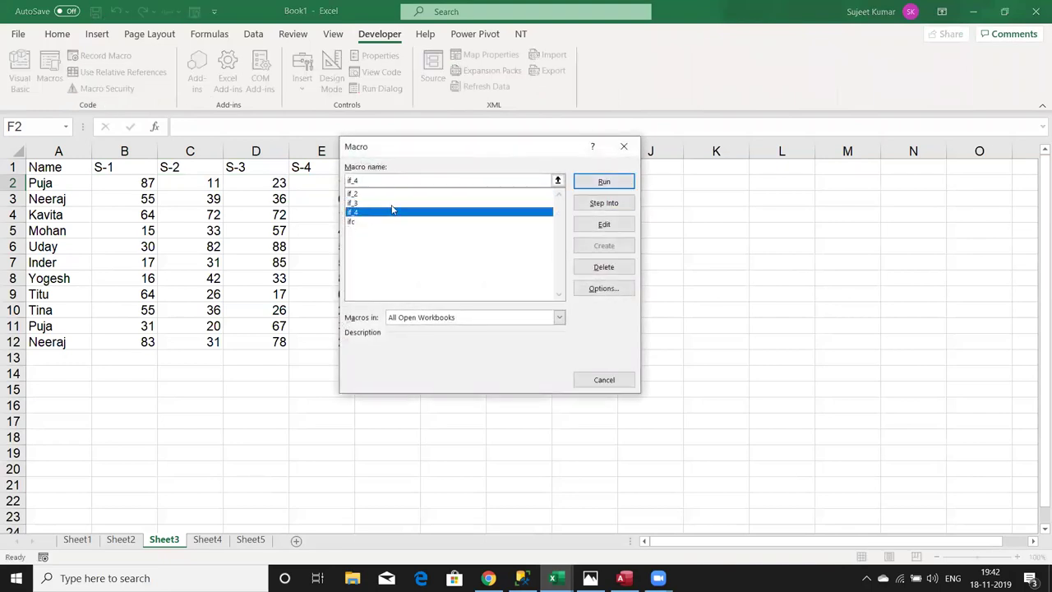
pyautogui.click(381, 203)
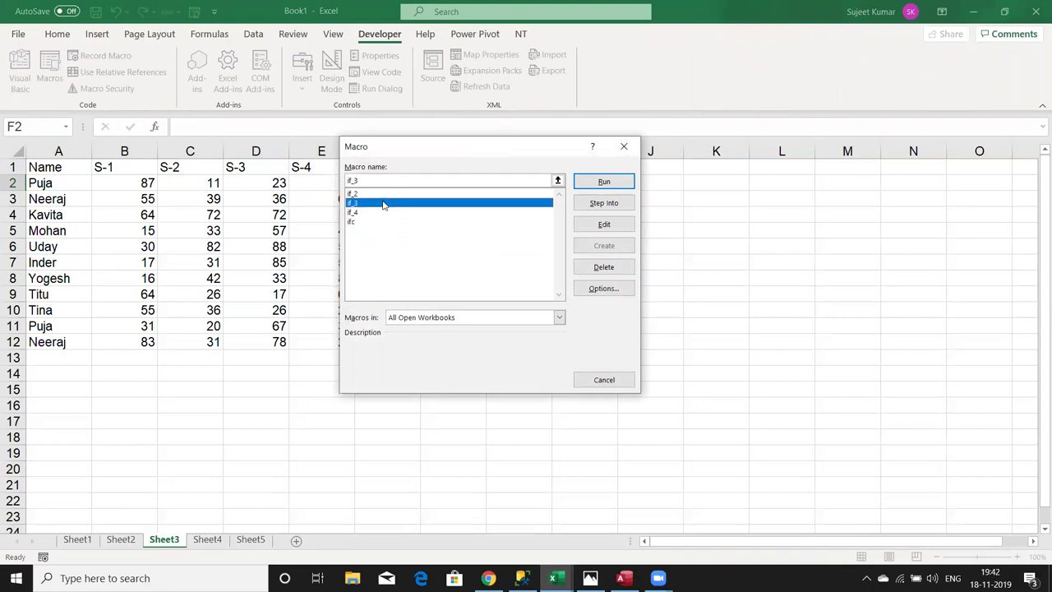
pyautogui.click(613, 188)
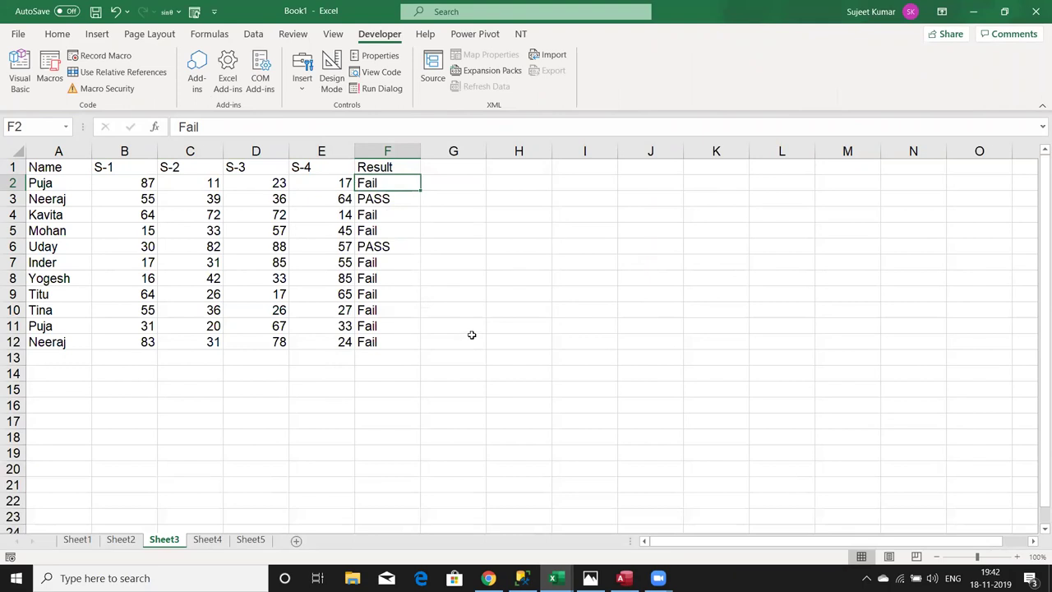
pyautogui.click(554, 578)
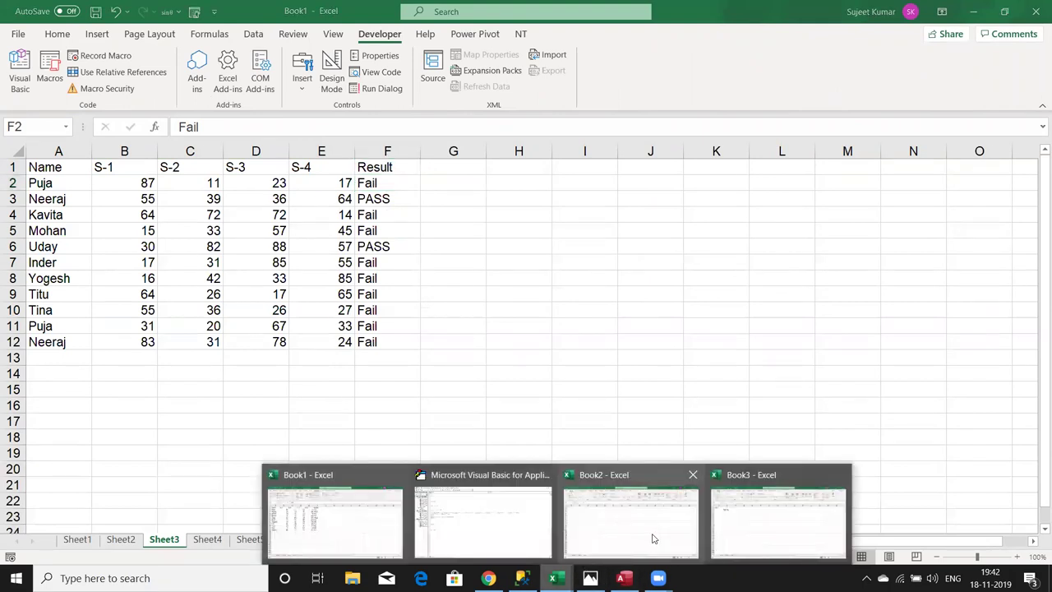
pyautogui.click(461, 526)
pyautogui.scroll(1, 321, 415)
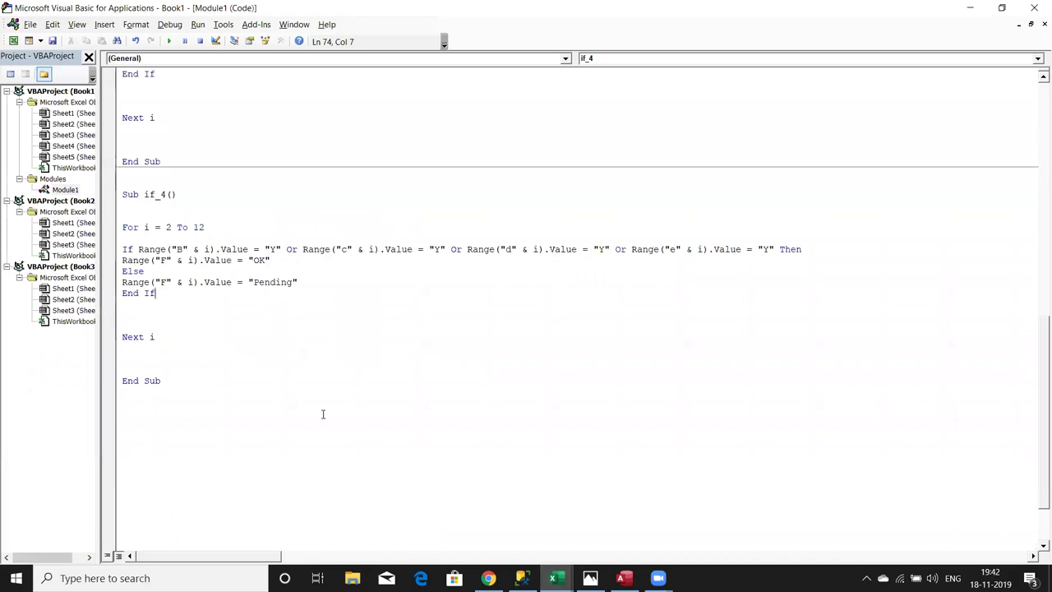
pyautogui.scroll(5, 321, 414)
pyautogui.moveTo(173, 282); pyautogui.dragTo(113, 151)
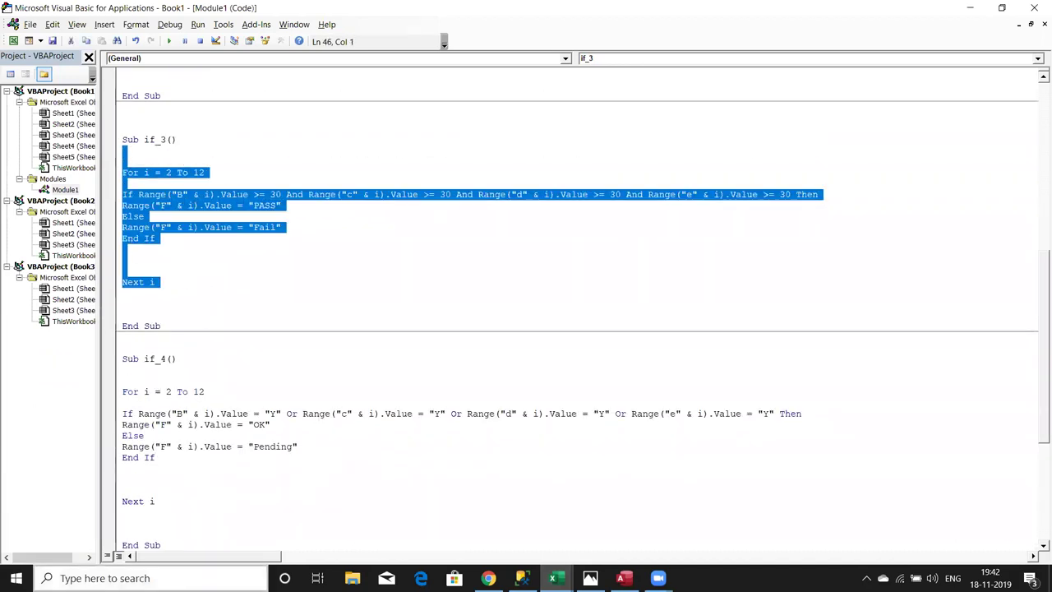
pyautogui.hotkey('alt', 'F11')
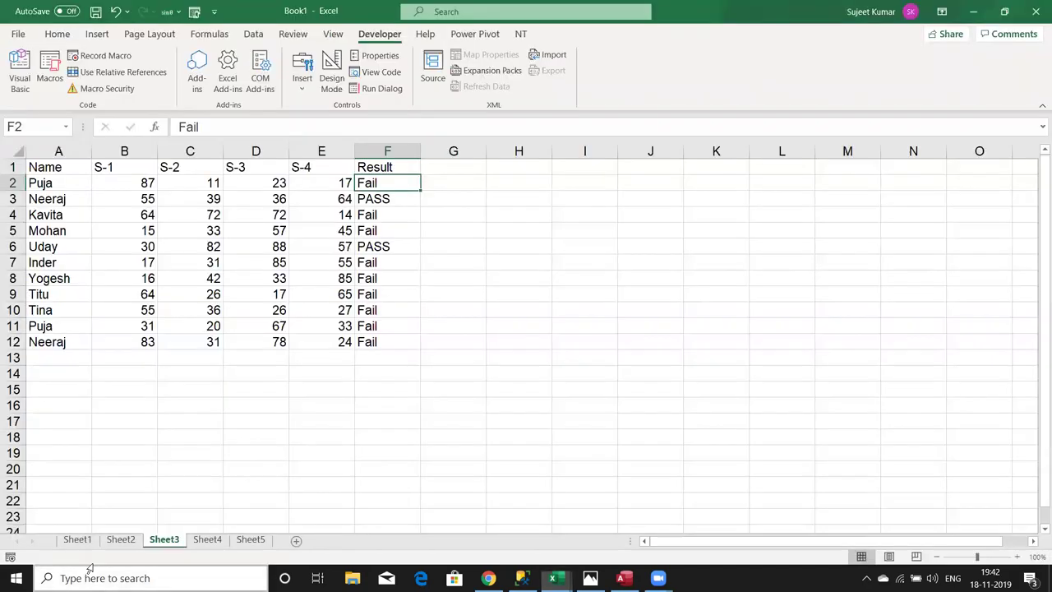
# - Insert a Form Control button near cell H2 and assign it the if_3 macro
pyautogui.click(526, 168)
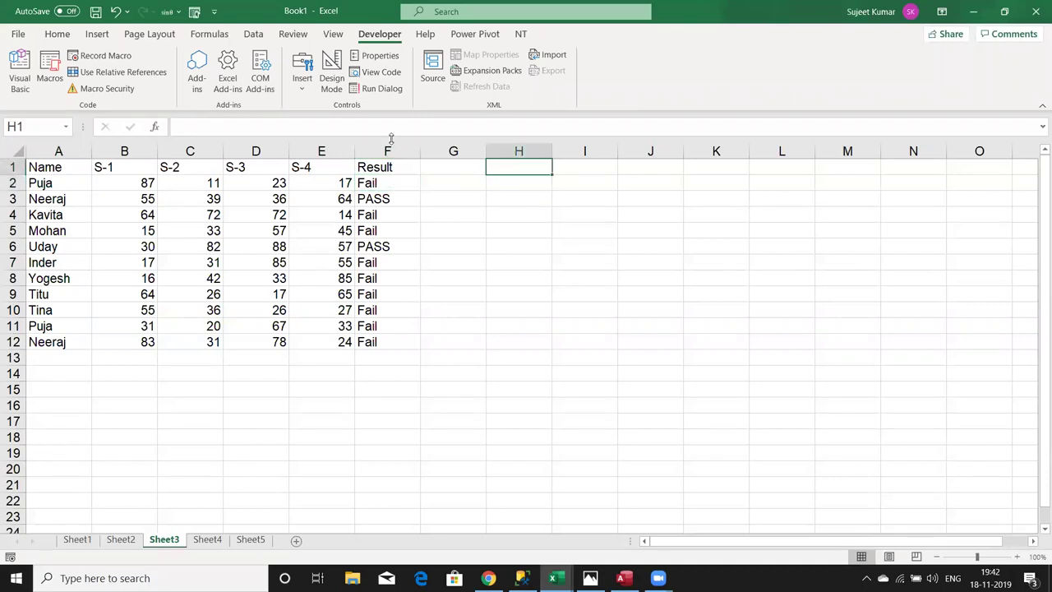
pyautogui.click(303, 78)
pyautogui.click(295, 130)
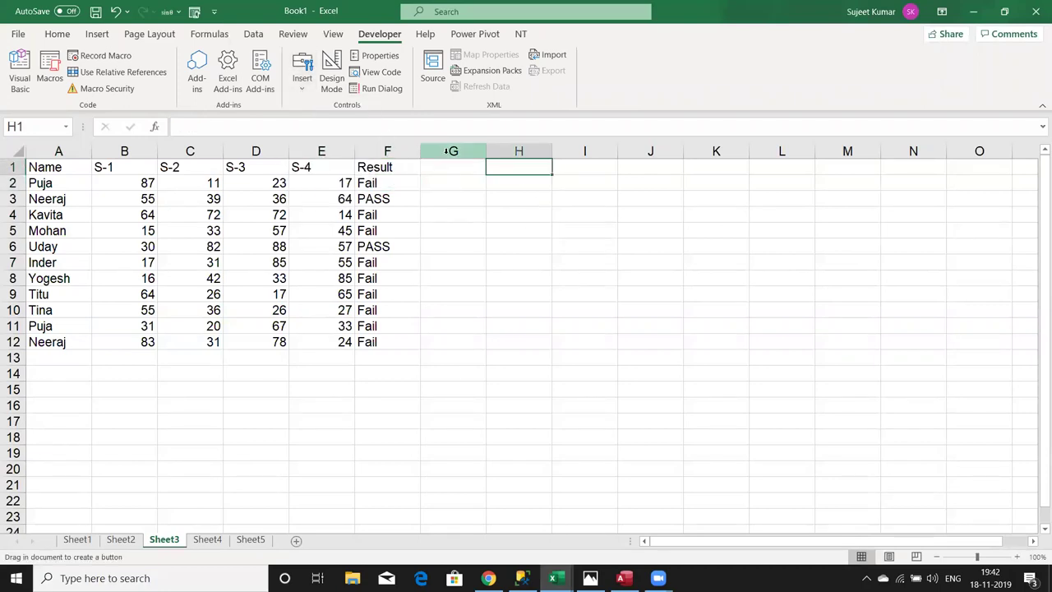
pyautogui.moveTo(494, 179); pyautogui.dragTo(586, 206)
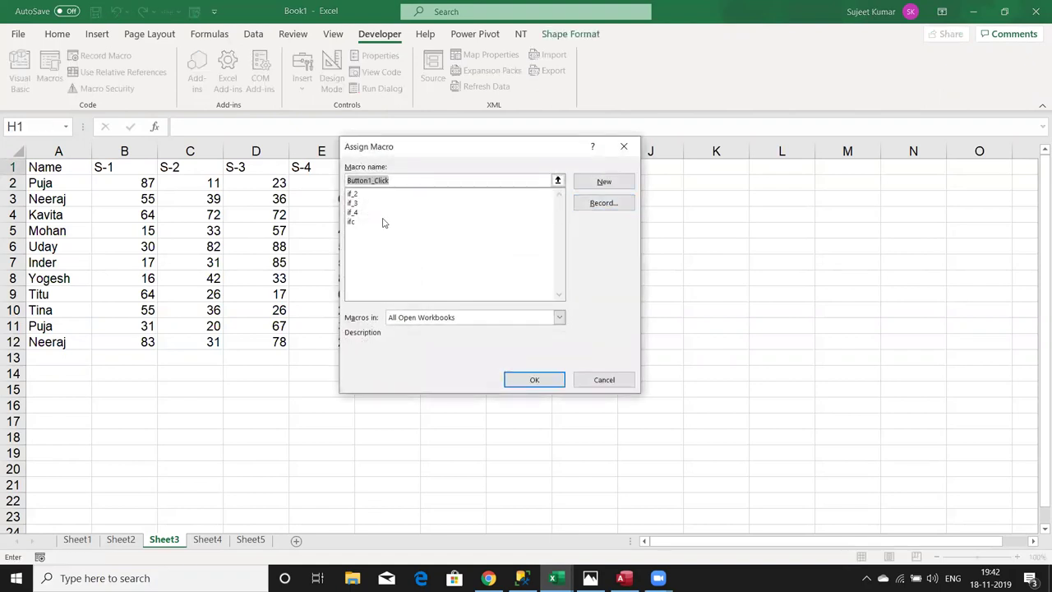
pyautogui.click(368, 203)
pyautogui.click(534, 382)
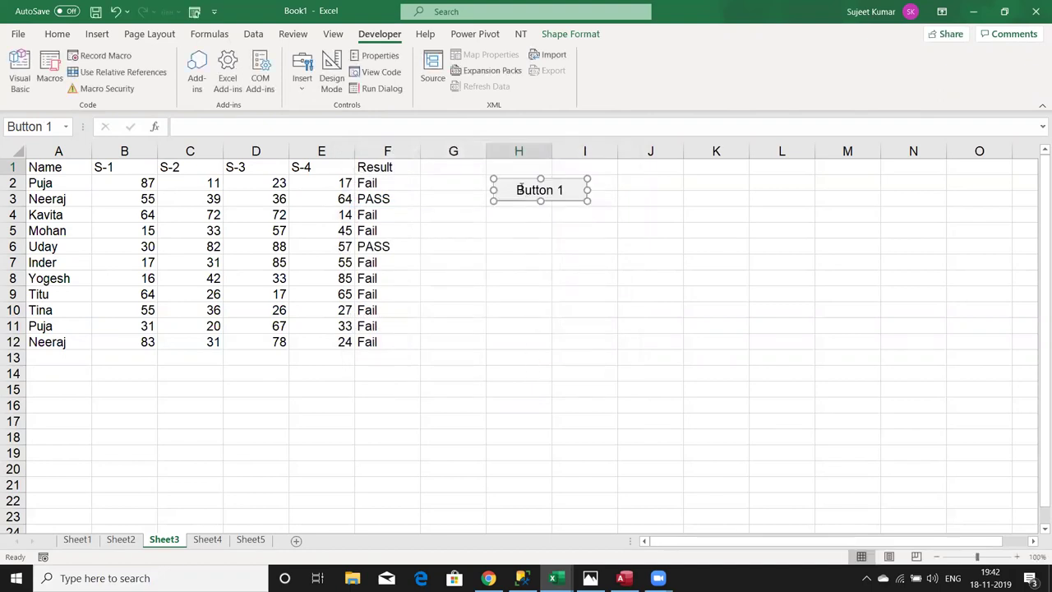
# - Change the button's caption to 'Run'
pyautogui.click(520, 190)
pyautogui.press('Delete')
pyautogui.press('Delete')
pyautogui.press('Delete')
pyautogui.press('Delete')
pyautogui.press('Delete')
pyautogui.write('Su')
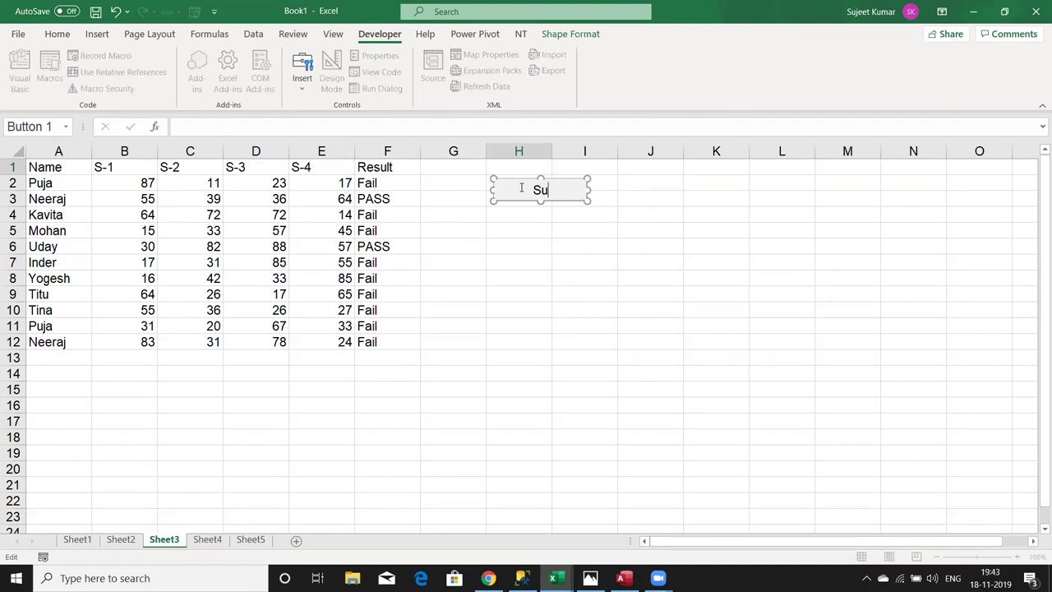
pyautogui.press('BackSpace')
pyautogui.press('BackSpace')
pyautogui.write('Run')
pyautogui.press('Escape')
pyautogui.click(302, 447)
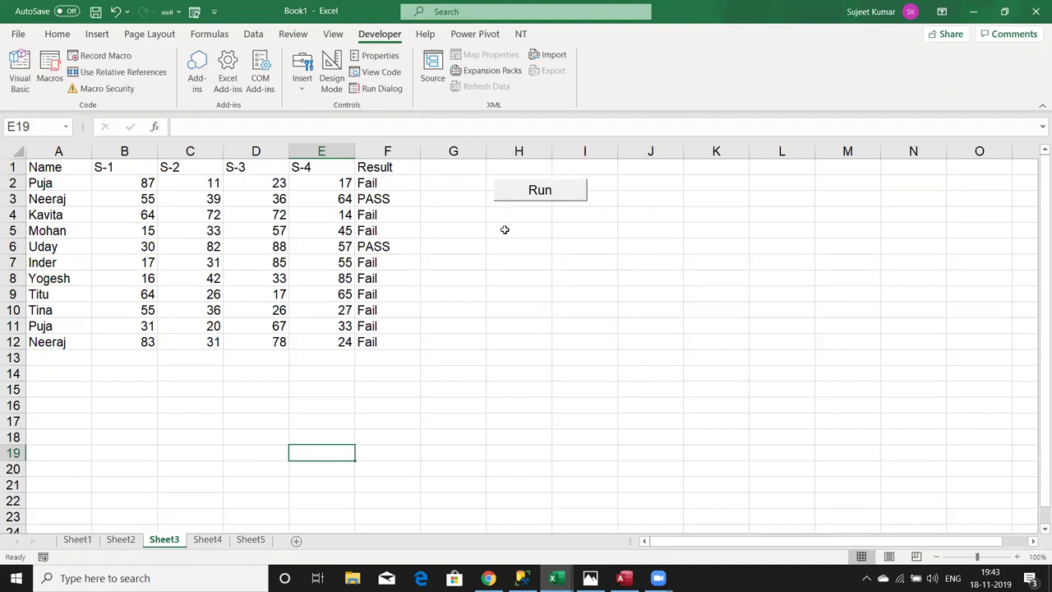
# - Open the list of recorded macros and close it without running anything
pyautogui.click(50, 69)
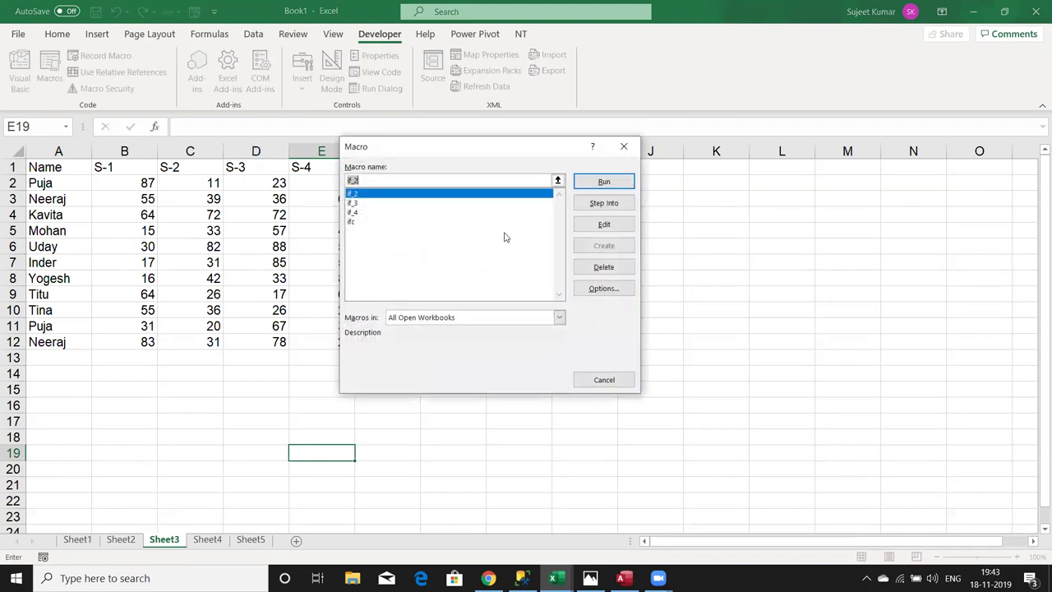
pyautogui.click(630, 146)
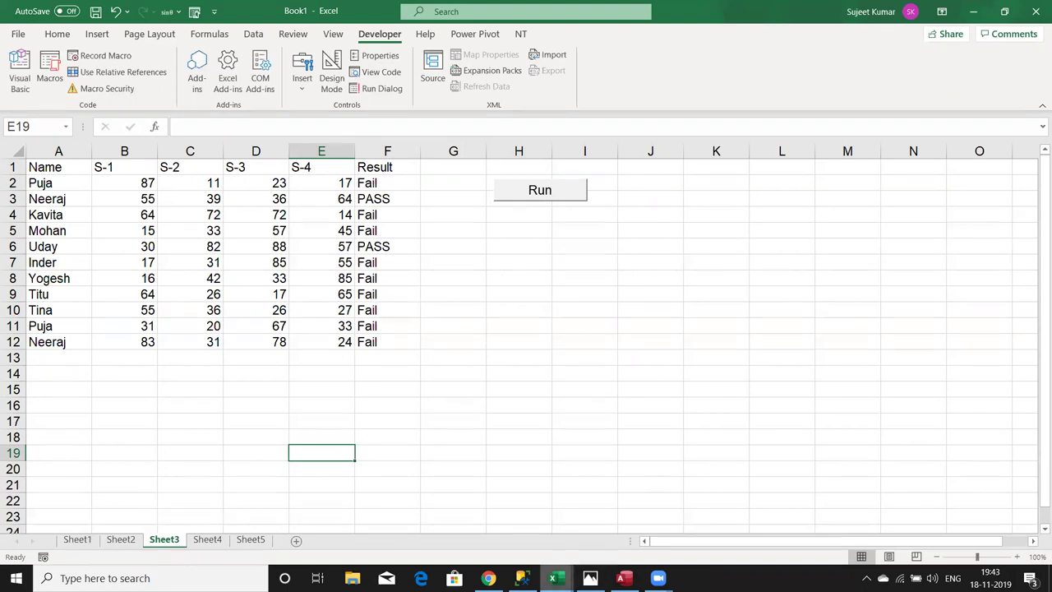
pyautogui.moveTo(553, 577)
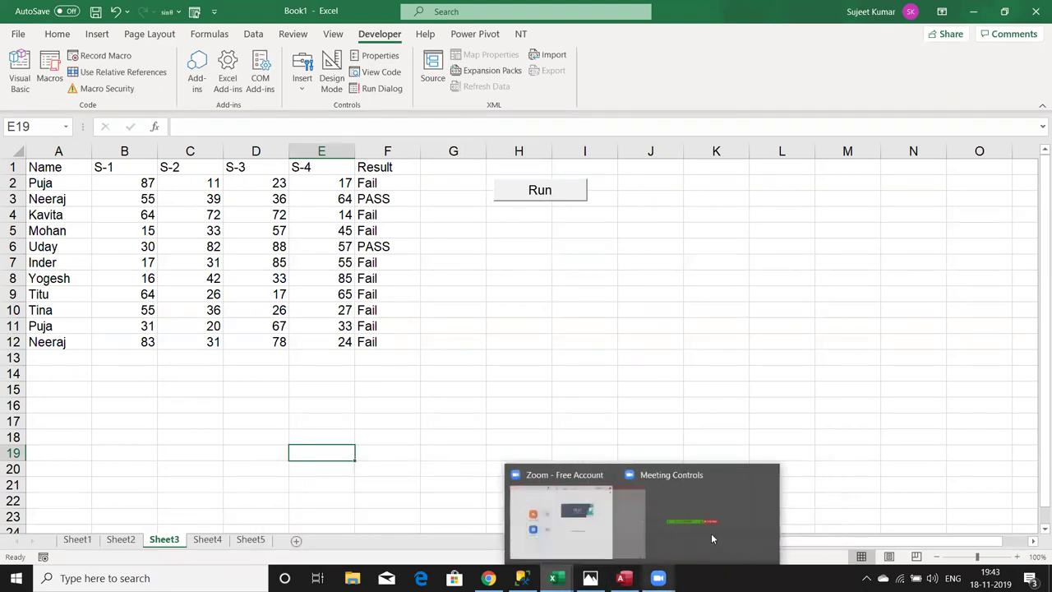
pyautogui.moveTo(590, 578)
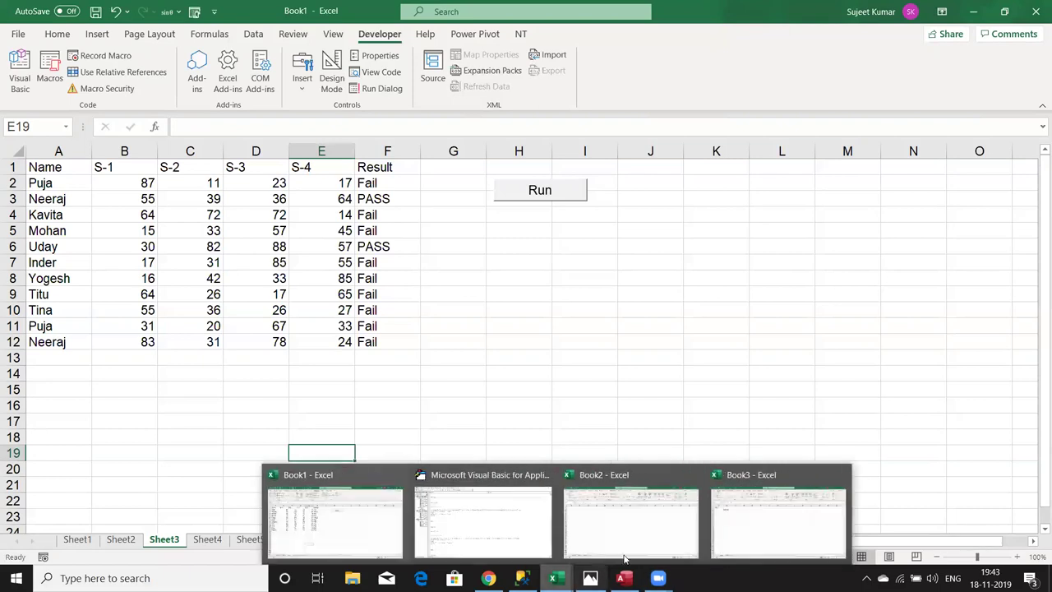
# - In Book3, enter 'Function' in cell B5 below Macros
pyautogui.click(749, 533)
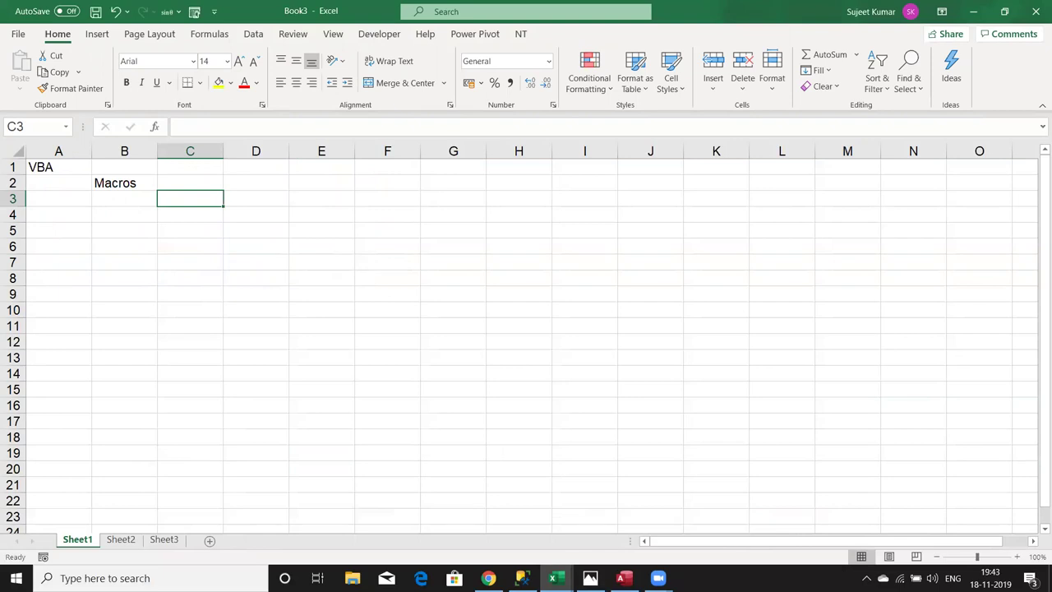
pyautogui.click(115, 187)
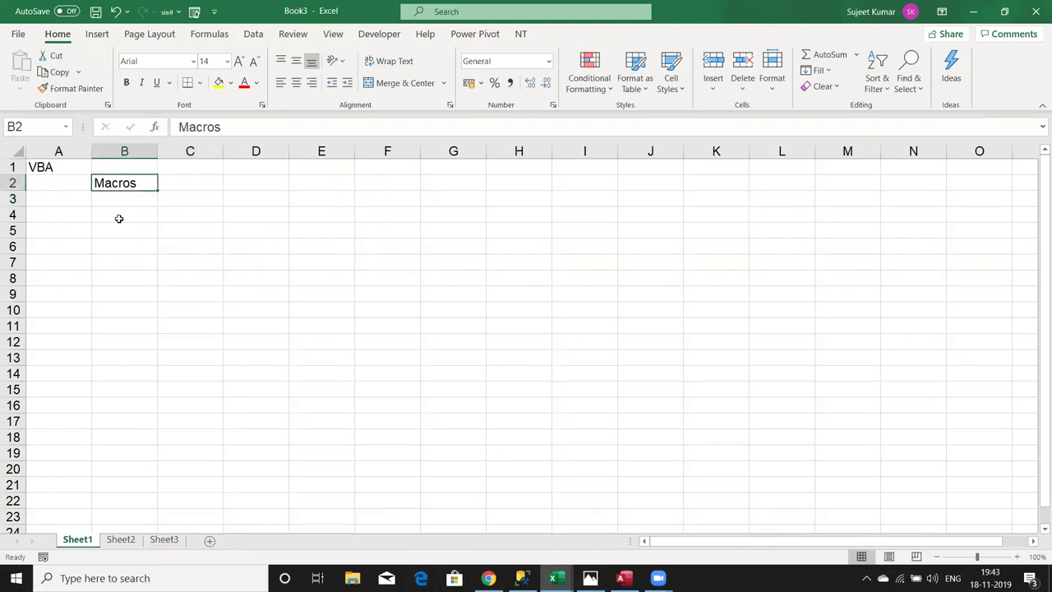
pyautogui.click(121, 234)
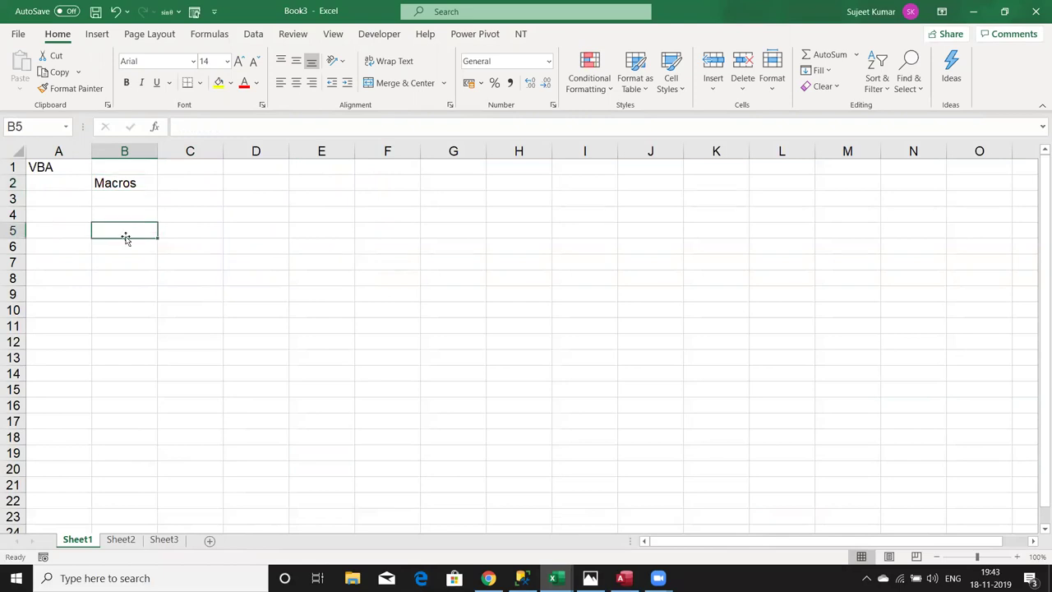
pyautogui.write('Function')
pyautogui.press('Return')
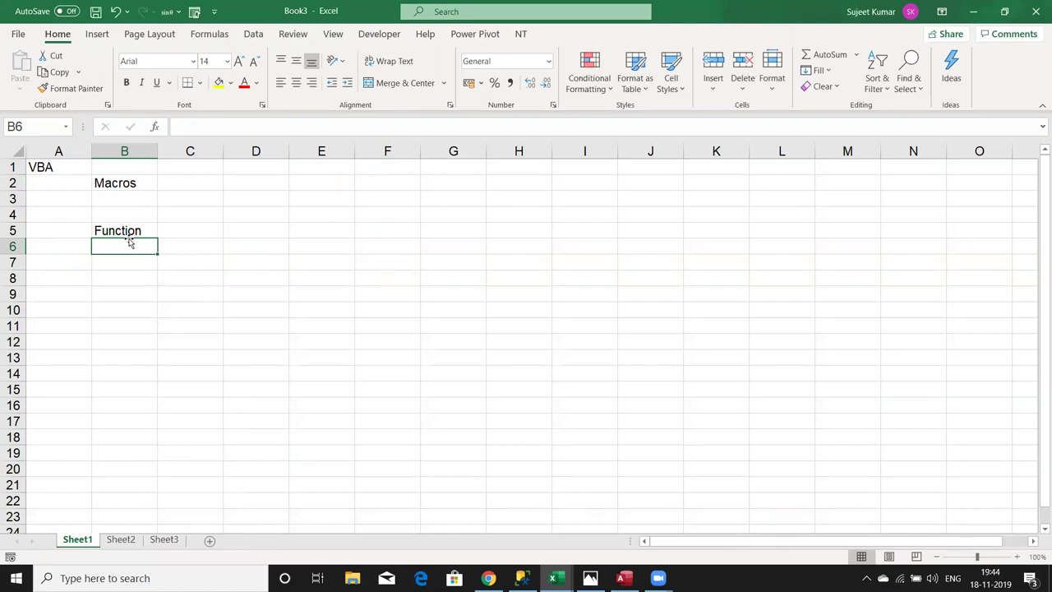
# - Start a =vl formula in E5, cancel it, then select B5 and C9
pyautogui.press('Up')
pyautogui.press('Right')
pyautogui.press('Right')
pyautogui.press('Right')
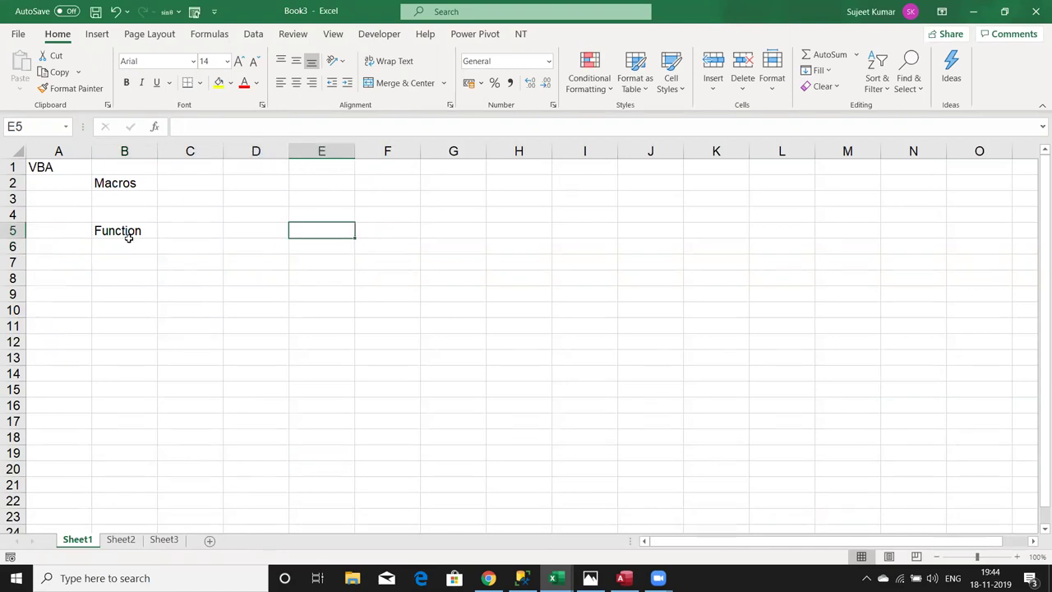
pyautogui.write('=vl')
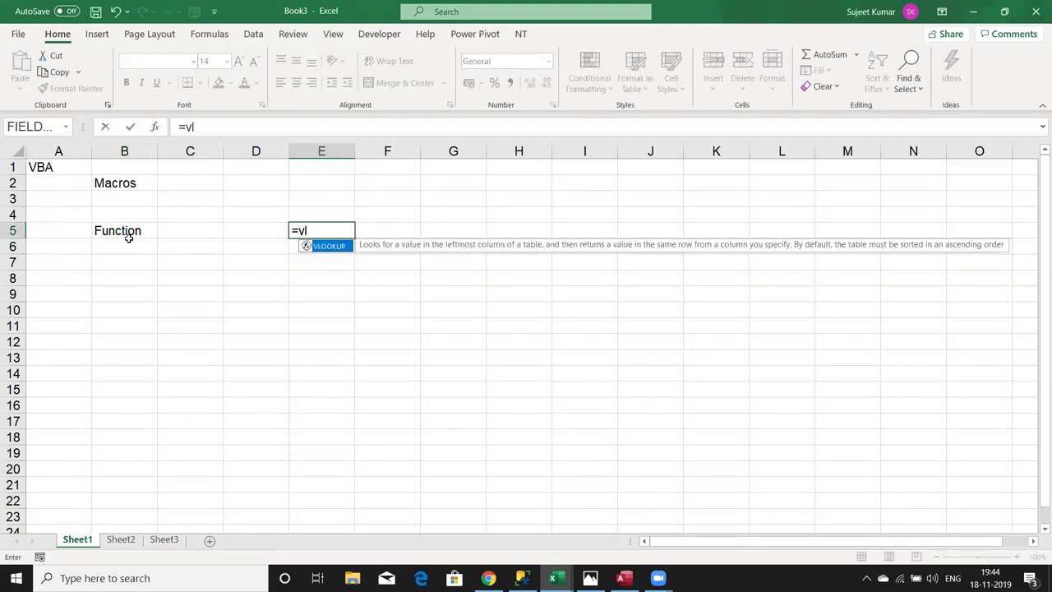
pyautogui.press('Escape')
pyautogui.press('Escape')
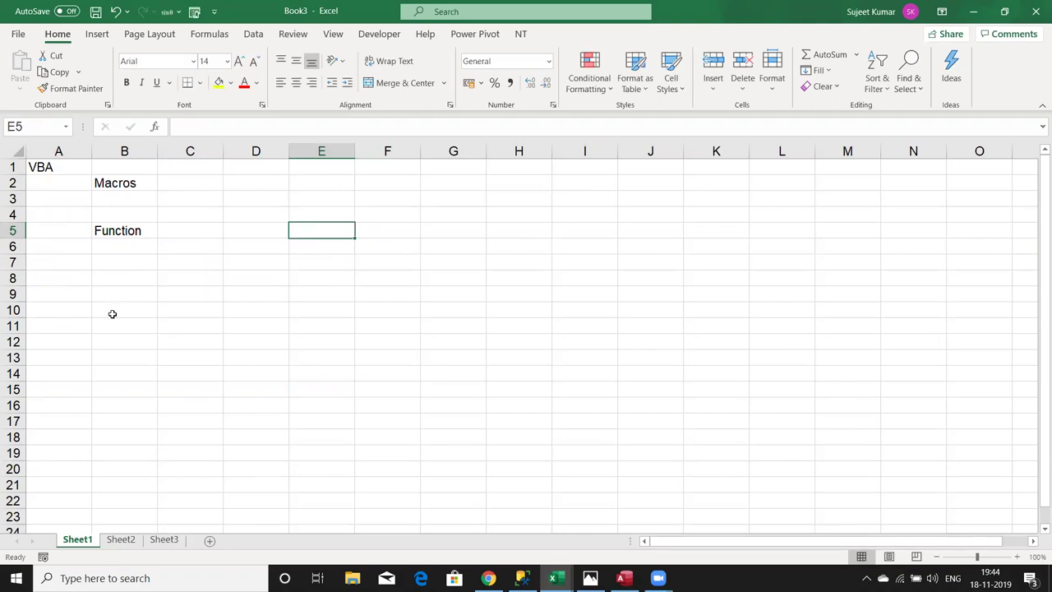
pyautogui.click(153, 236)
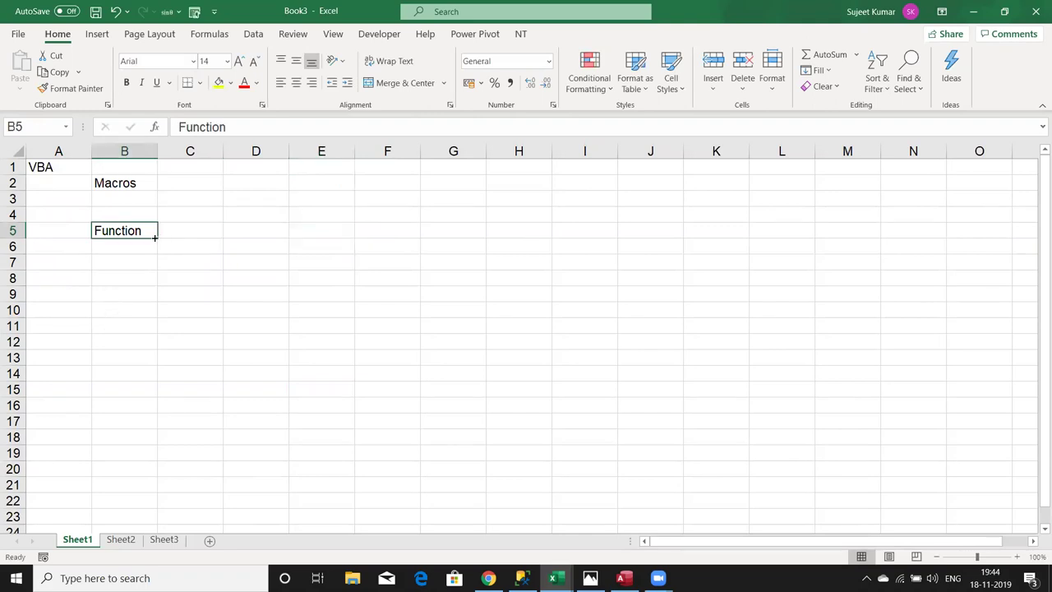
pyautogui.click(209, 289)
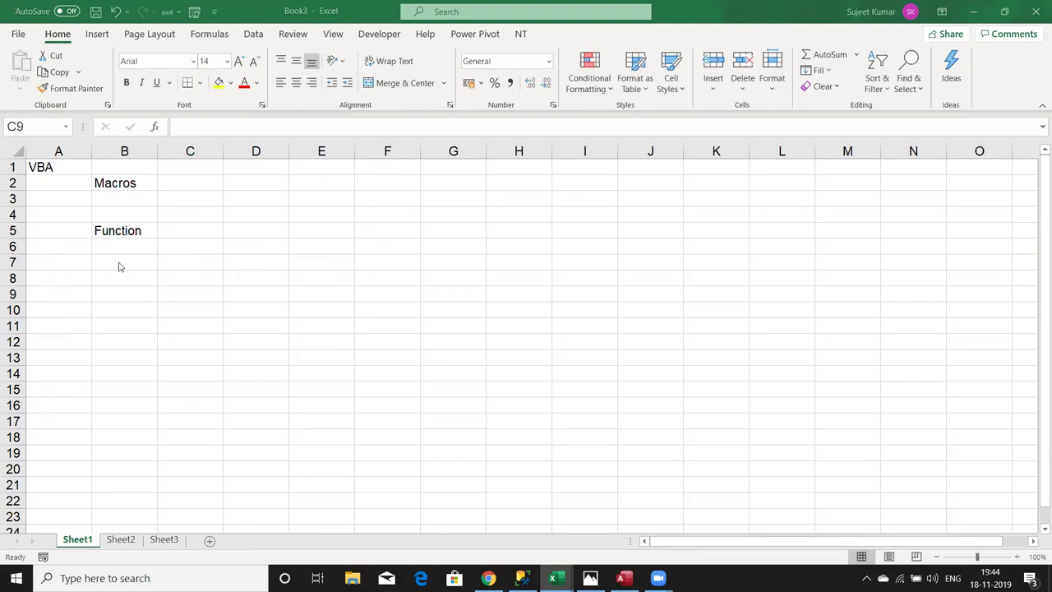
# - Select cells B9, B5, C5 and B2, then open the VBA editor with Alt+F11
pyautogui.click(114, 295)
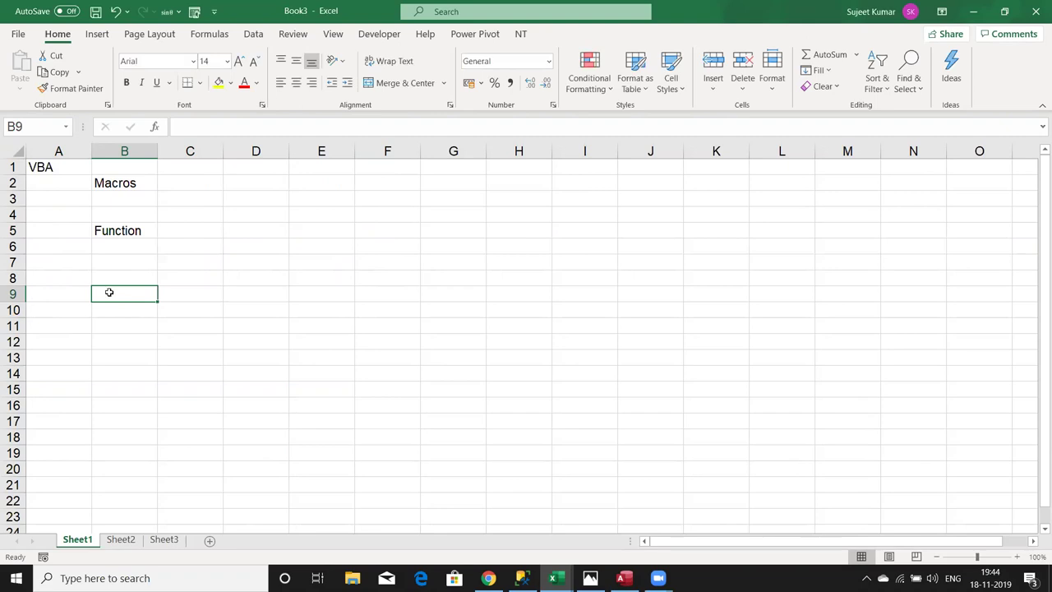
pyautogui.click(112, 229)
pyautogui.click(211, 234)
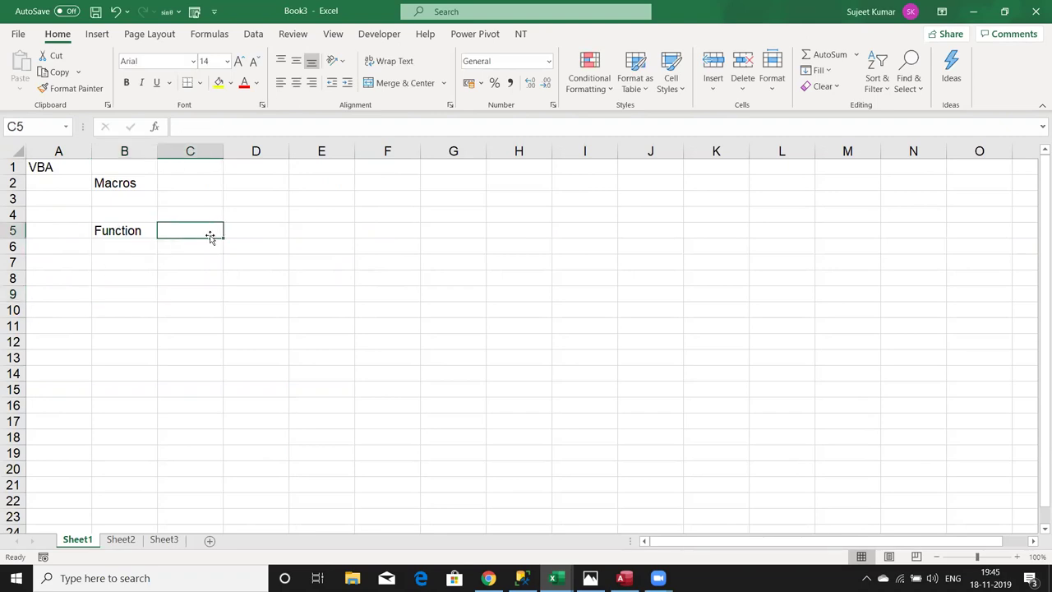
pyautogui.click(143, 178)
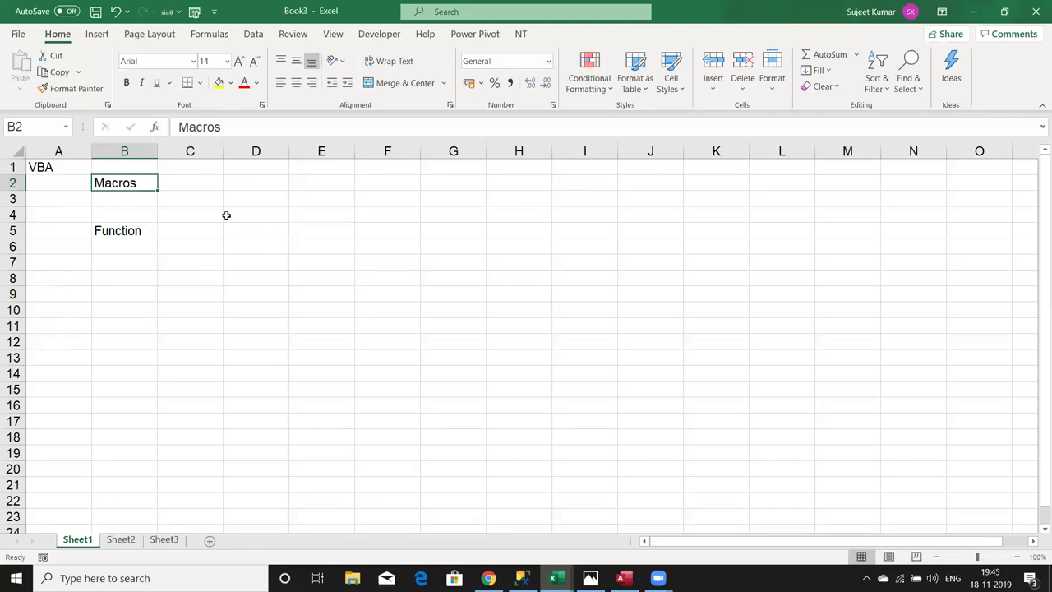
pyautogui.hotkey('alt', 'F11')
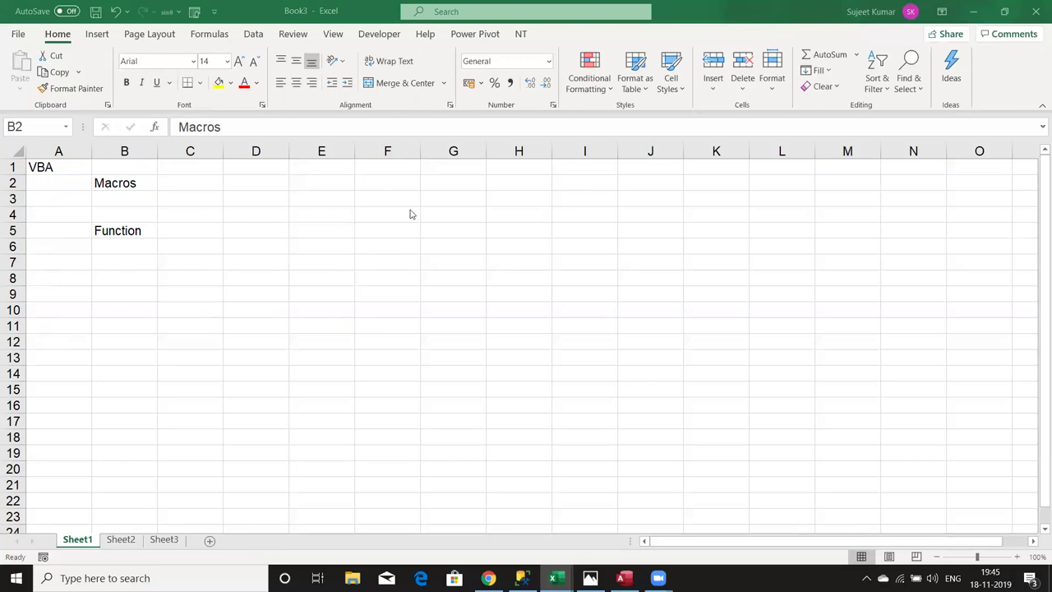
# - Enter 'Userform' in cell B9, then move the active cell to E8
pyautogui.click(132, 232)
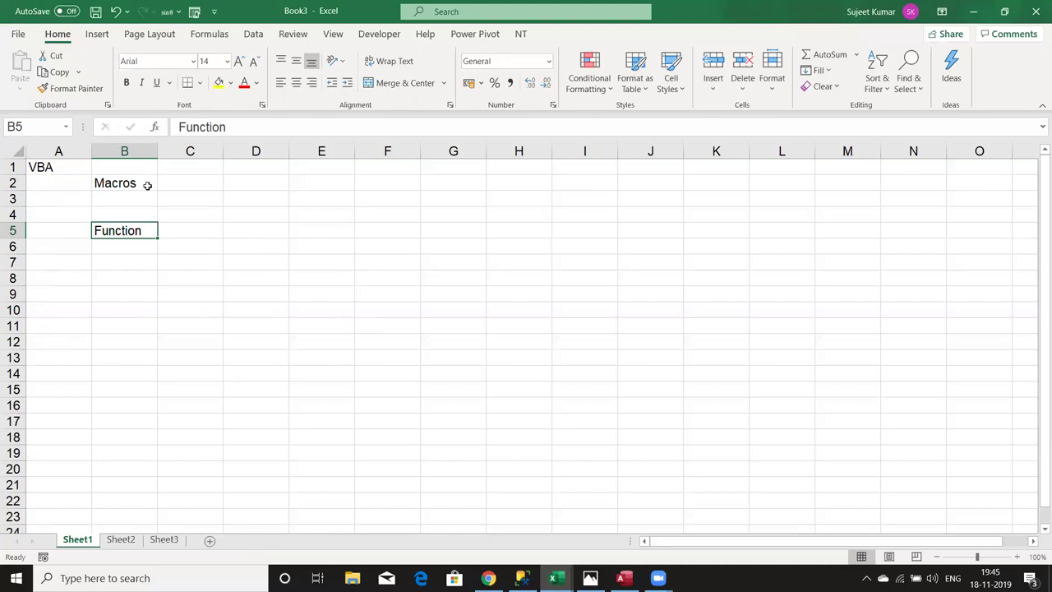
pyautogui.click(141, 292)
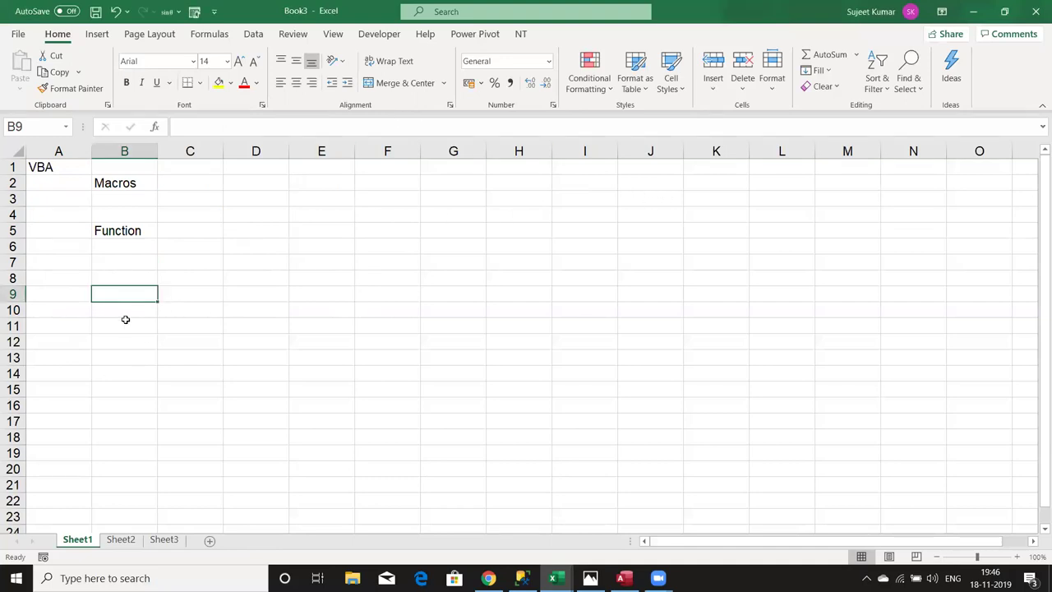
pyautogui.write('Userform')
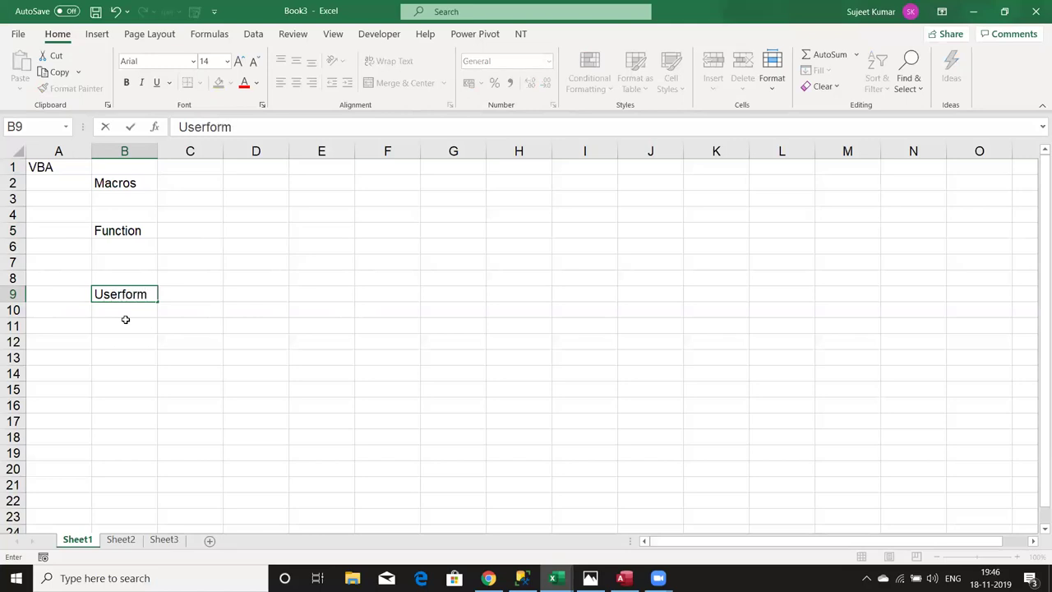
pyautogui.press('Return')
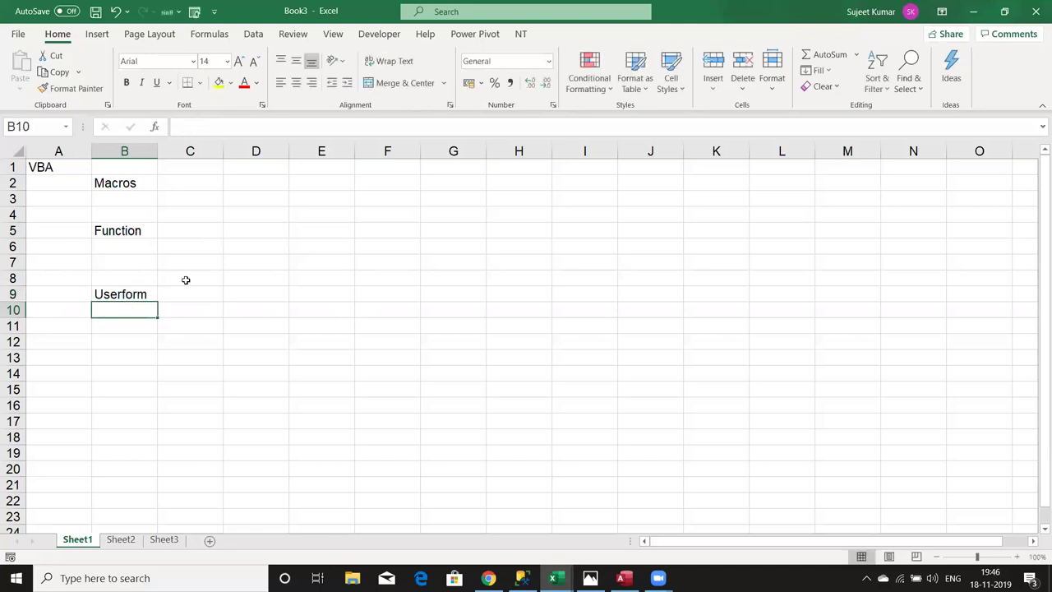
pyautogui.click(308, 277)
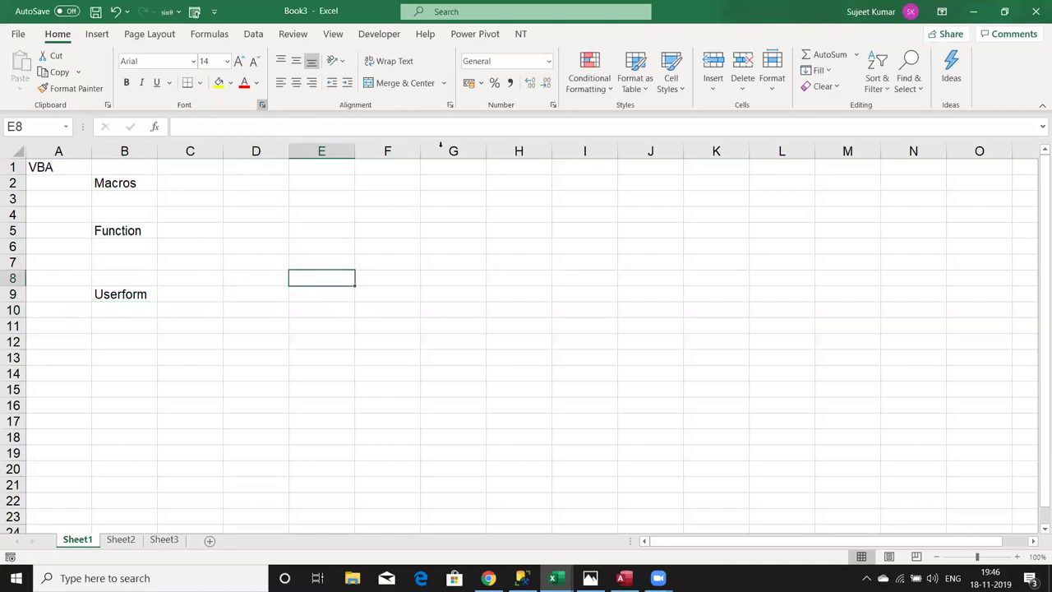
pyautogui.hotkey('ctrl', '1')
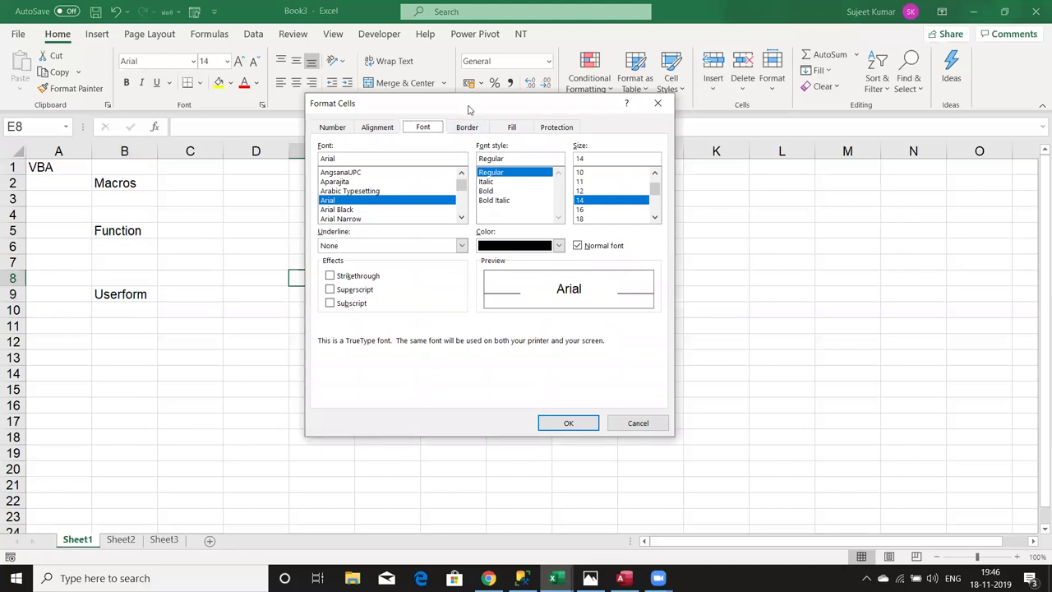
pyautogui.moveTo(460, 113); pyautogui.dragTo(370, 155)
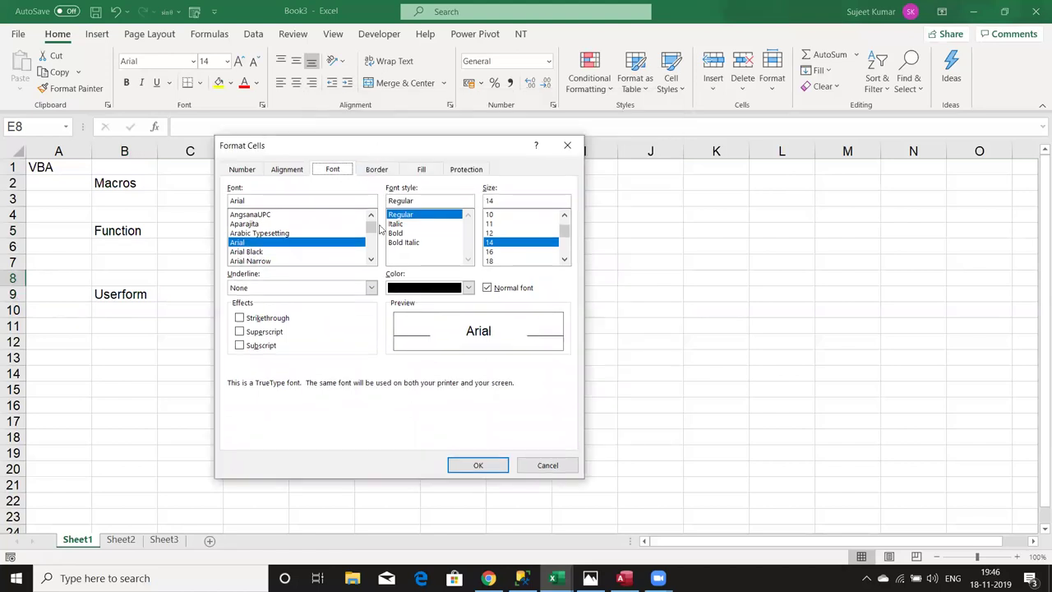
pyautogui.click(566, 145)
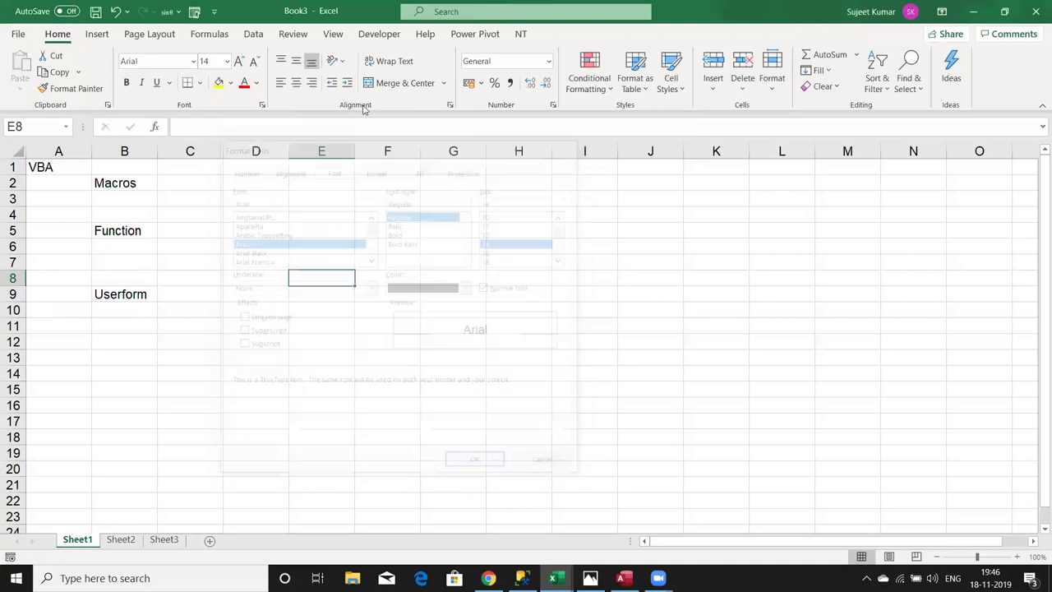
pyautogui.click(97, 34)
pyautogui.click(25, 70)
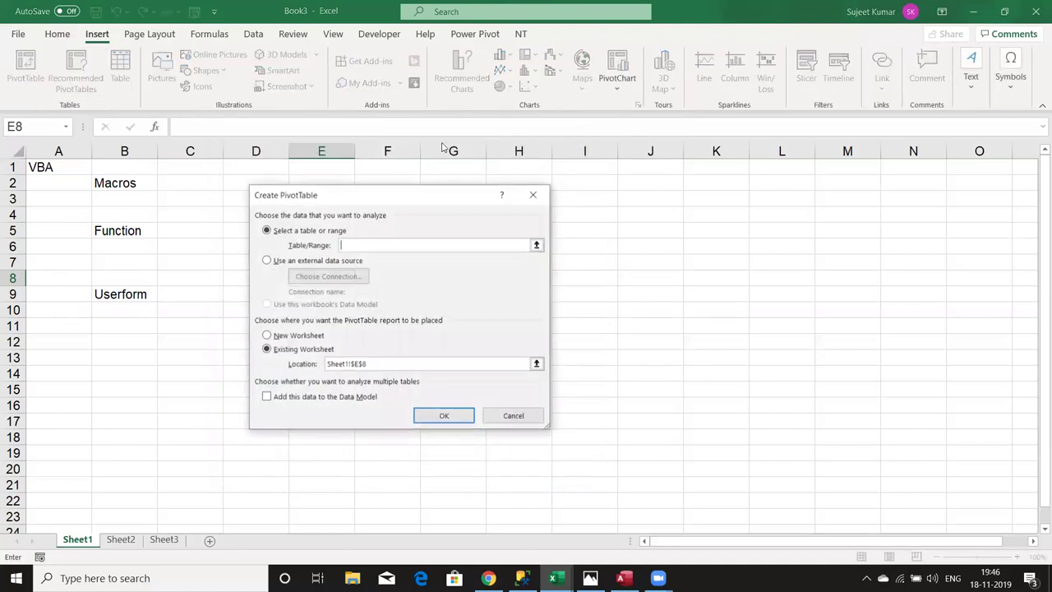
pyautogui.moveTo(437, 204); pyautogui.dragTo(420, 175)
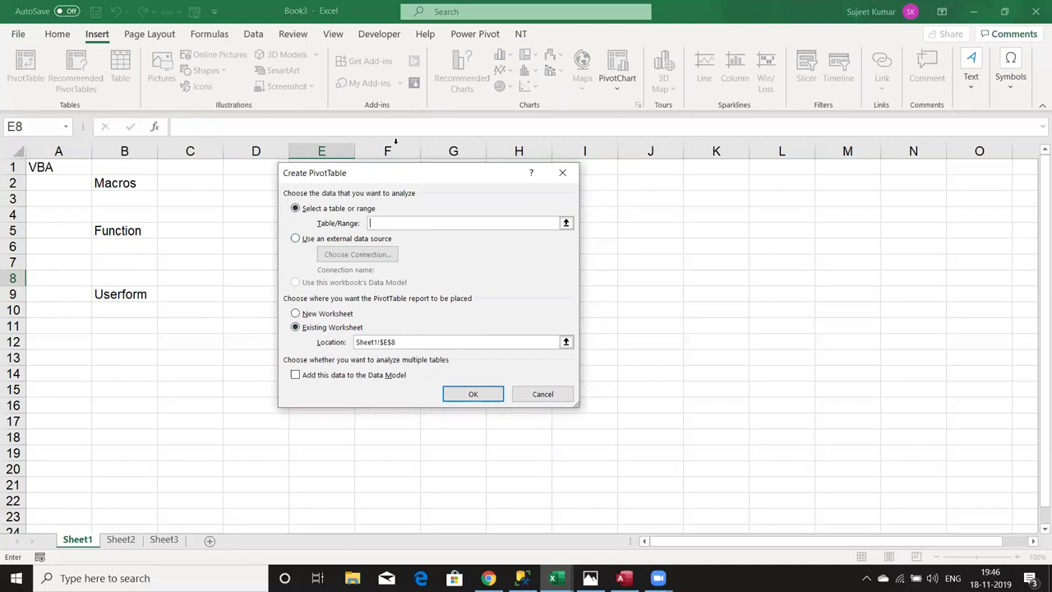
pyautogui.moveTo(429, 182); pyautogui.dragTo(359, 151)
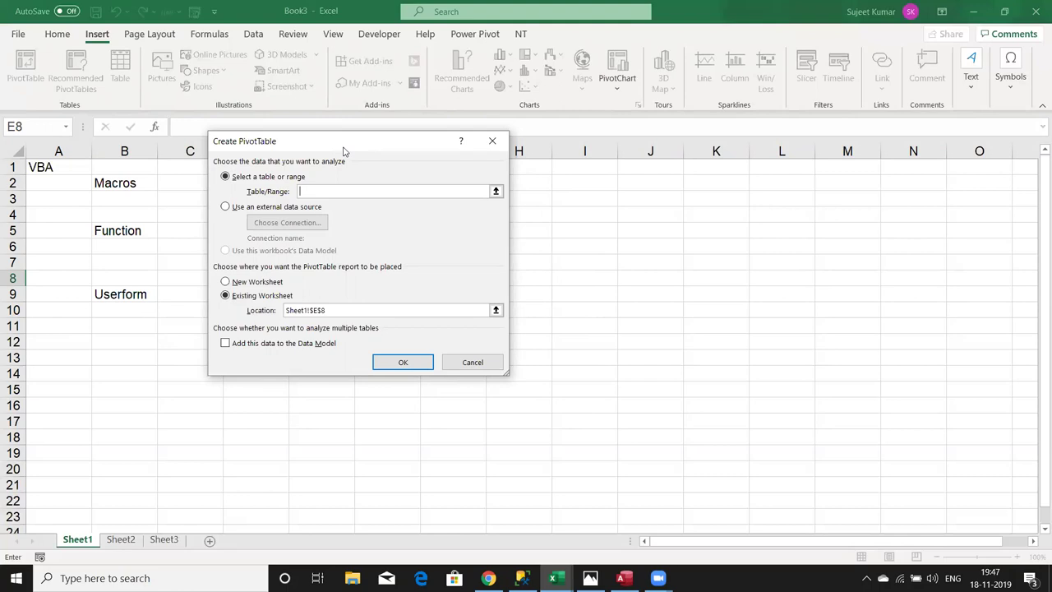
pyautogui.click(492, 141)
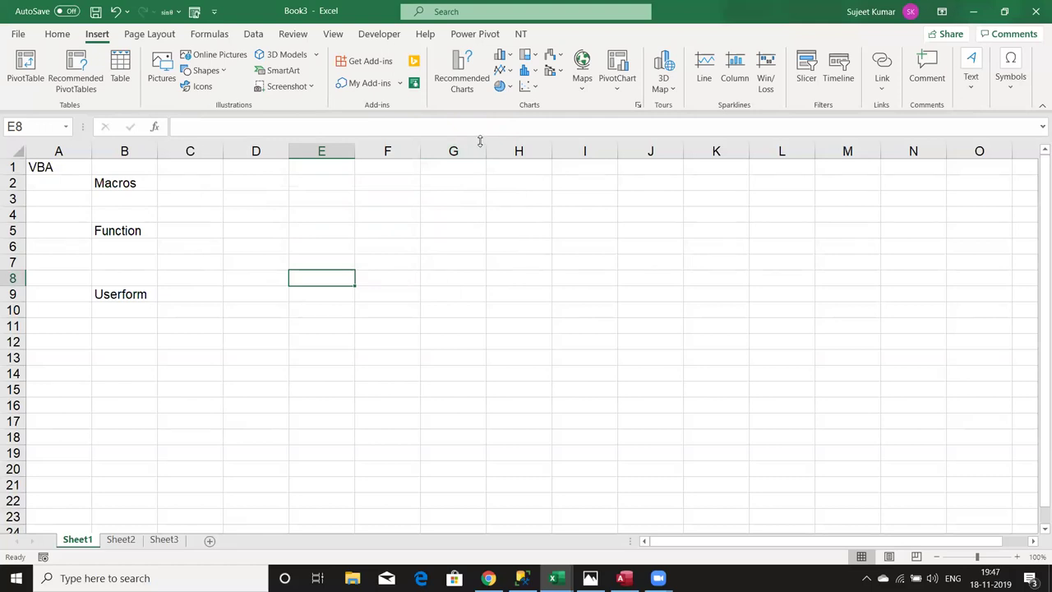
pyautogui.click(242, 257)
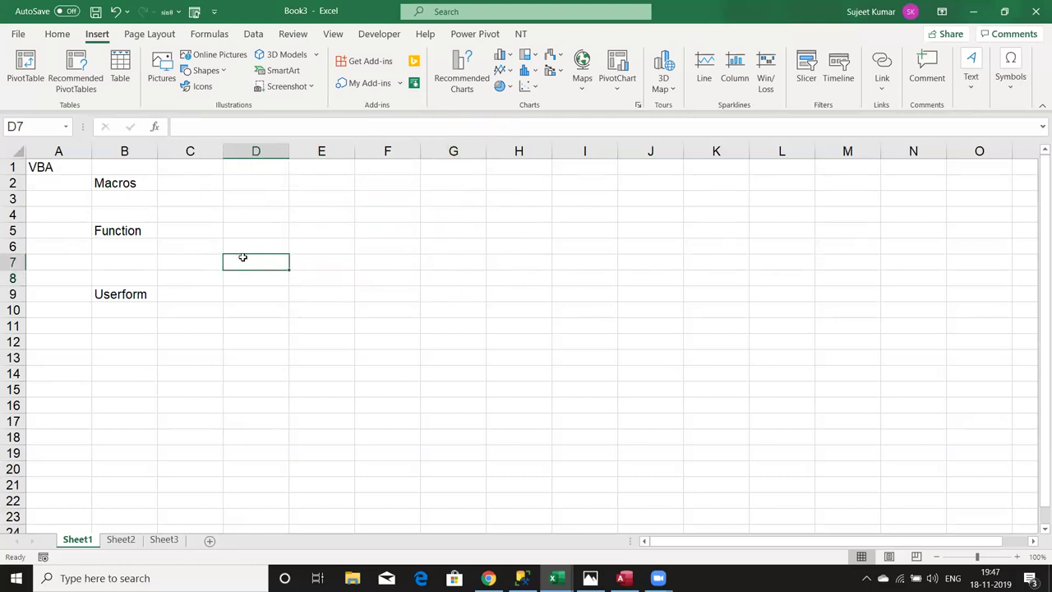
pyautogui.rightClick(387, 212)
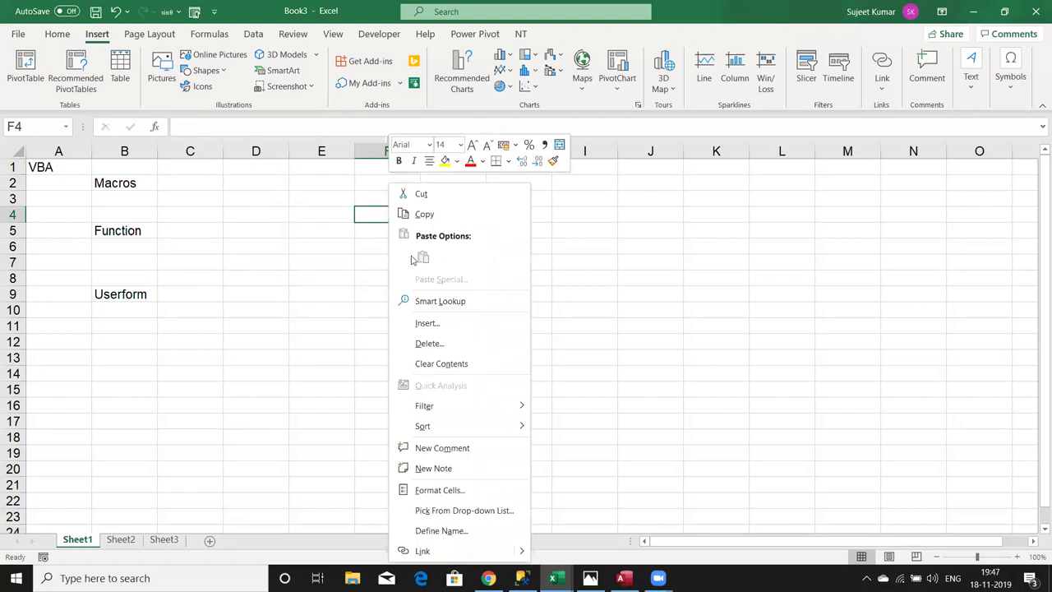
pyautogui.click(156, 204)
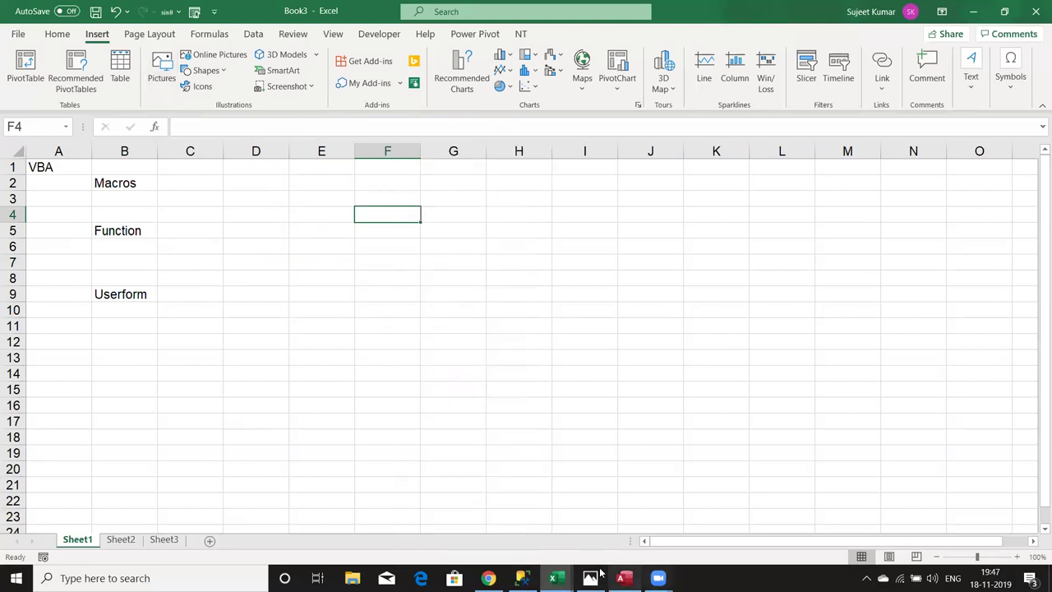
pyautogui.moveTo(555, 578)
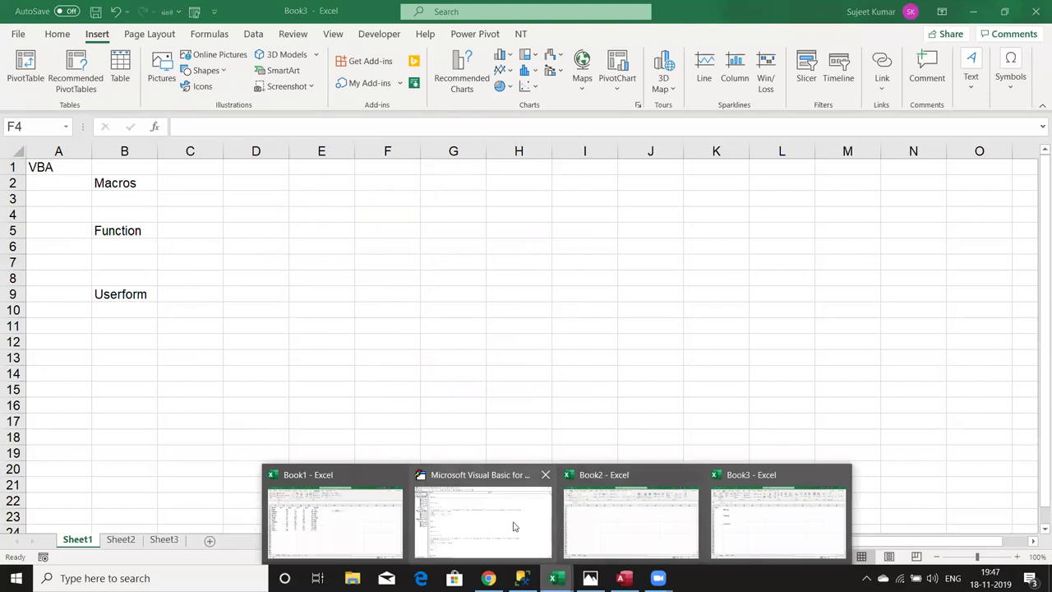
pyautogui.click(512, 521)
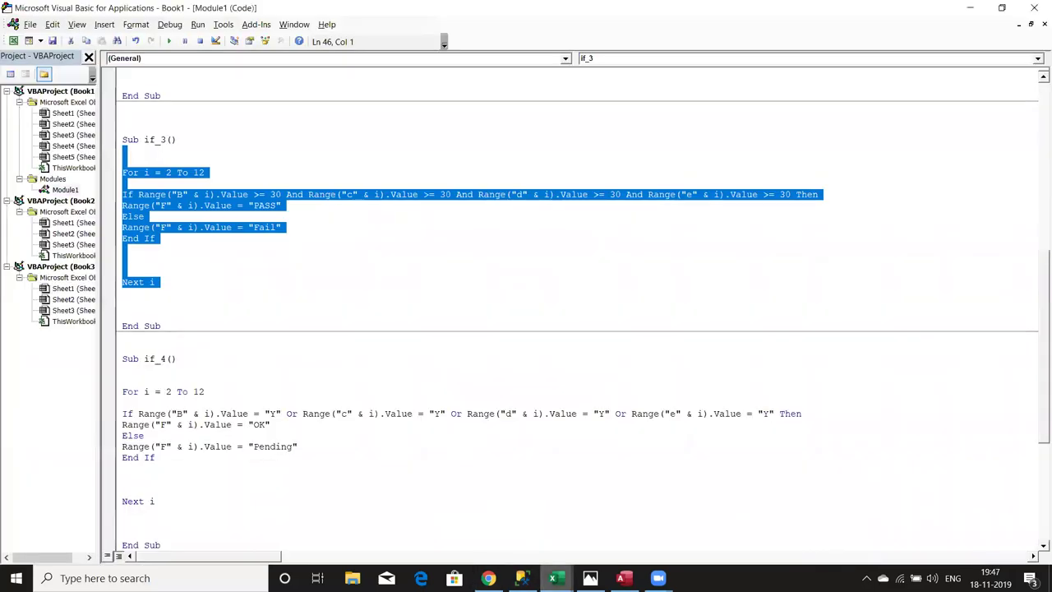
pyautogui.click(555, 578)
pyautogui.click(400, 515)
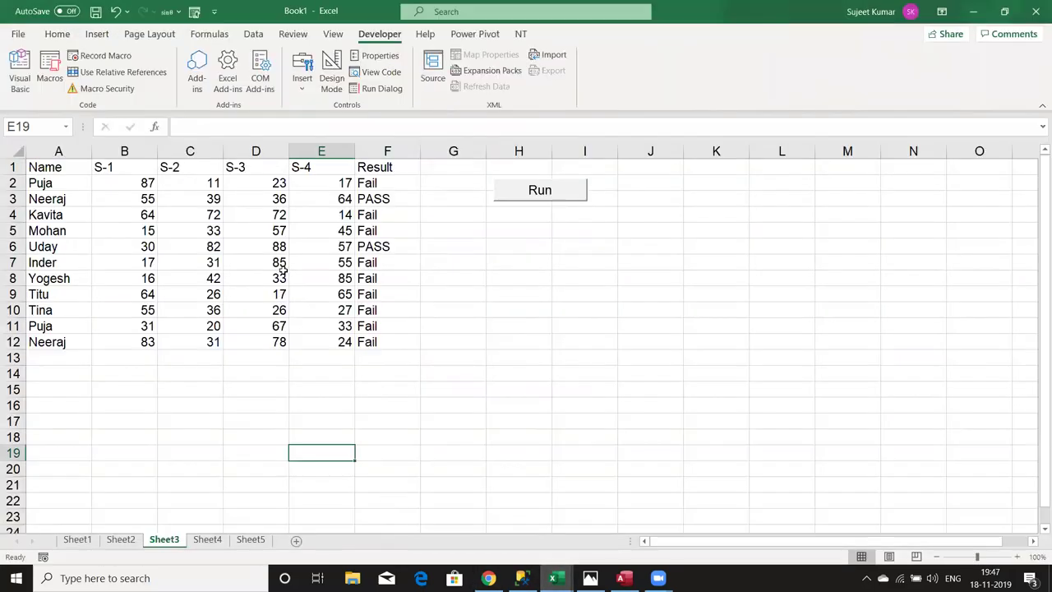
pyautogui.moveTo(365, 173); pyautogui.dragTo(360, 337)
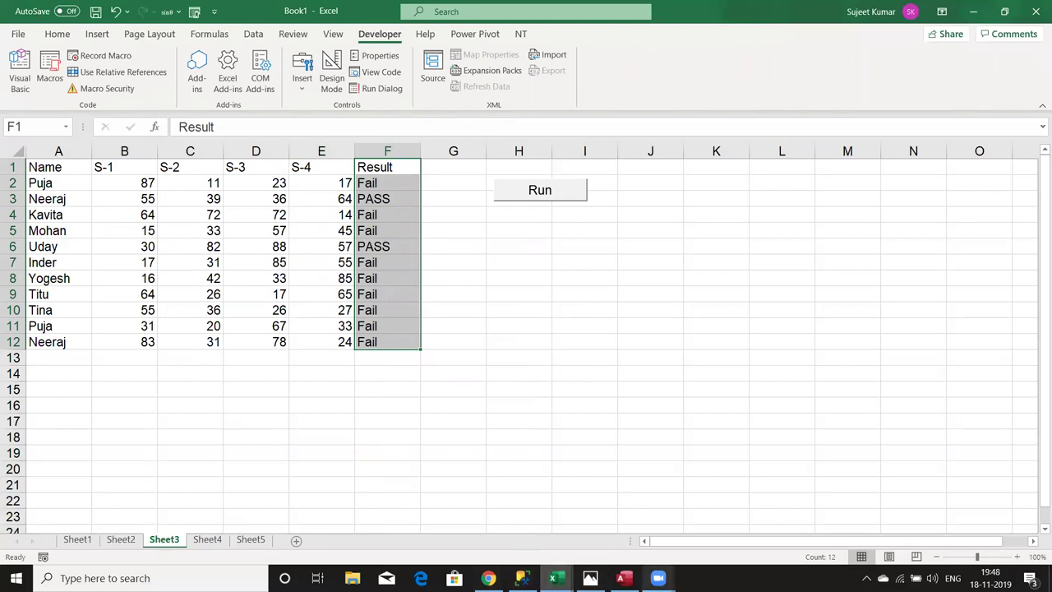
pyautogui.click(378, 183)
pyautogui.click(376, 262)
pyautogui.click(373, 327)
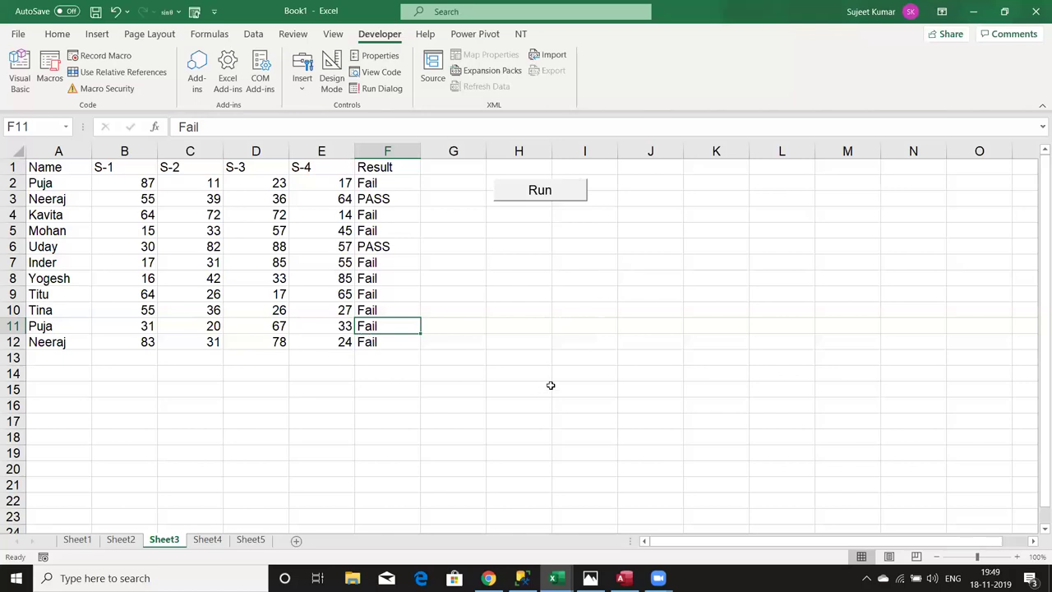
pyautogui.rightClick(540, 284)
pyautogui.click(397, 263)
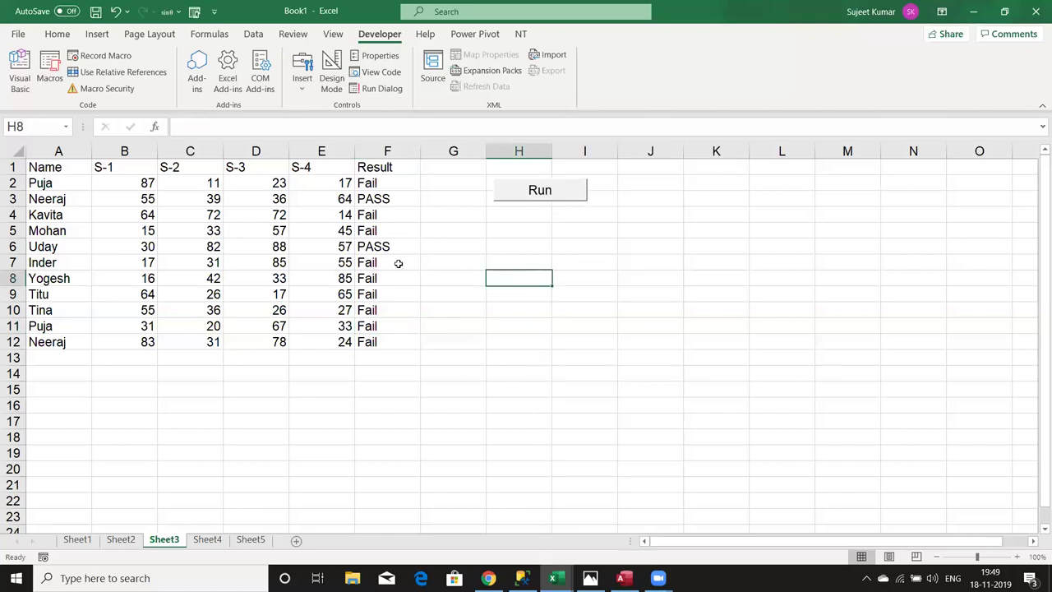
pyautogui.click(342, 280)
pyautogui.click(388, 338)
pyautogui.click(383, 307)
pyautogui.click(382, 264)
pyautogui.click(383, 230)
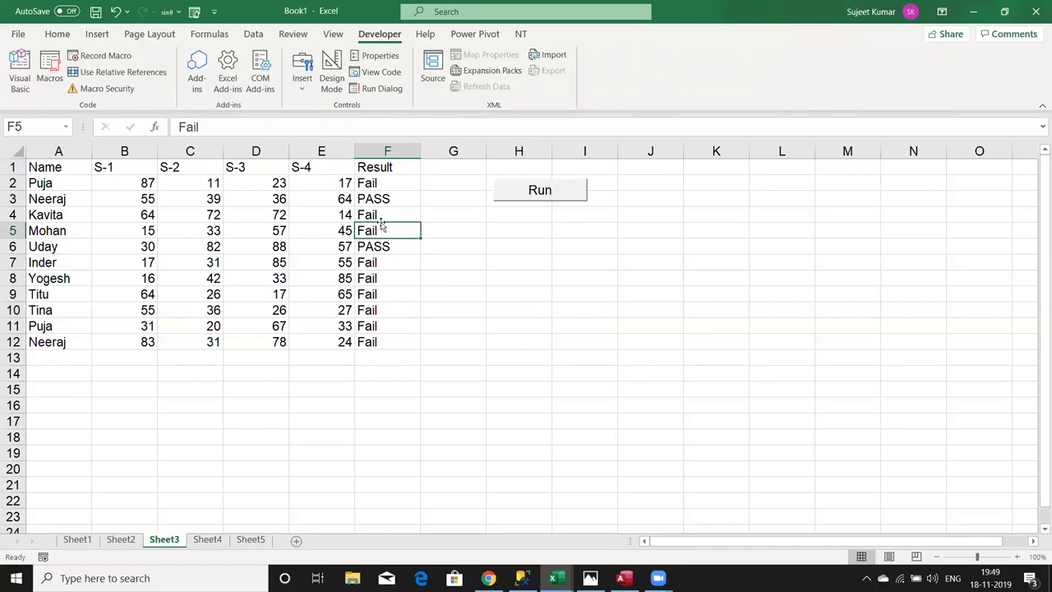
pyautogui.click(379, 205)
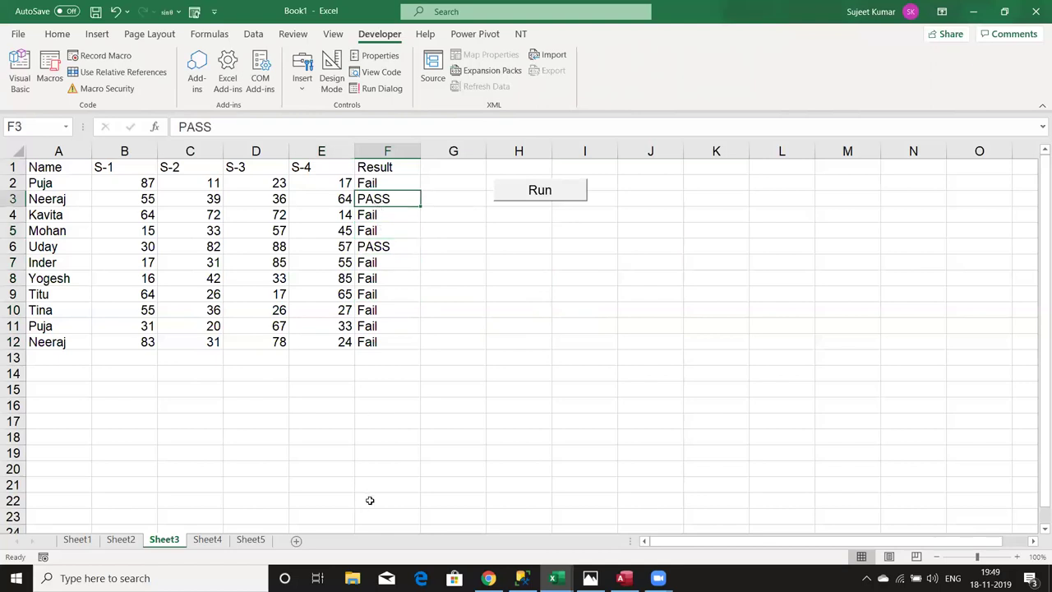
pyautogui.click(558, 365)
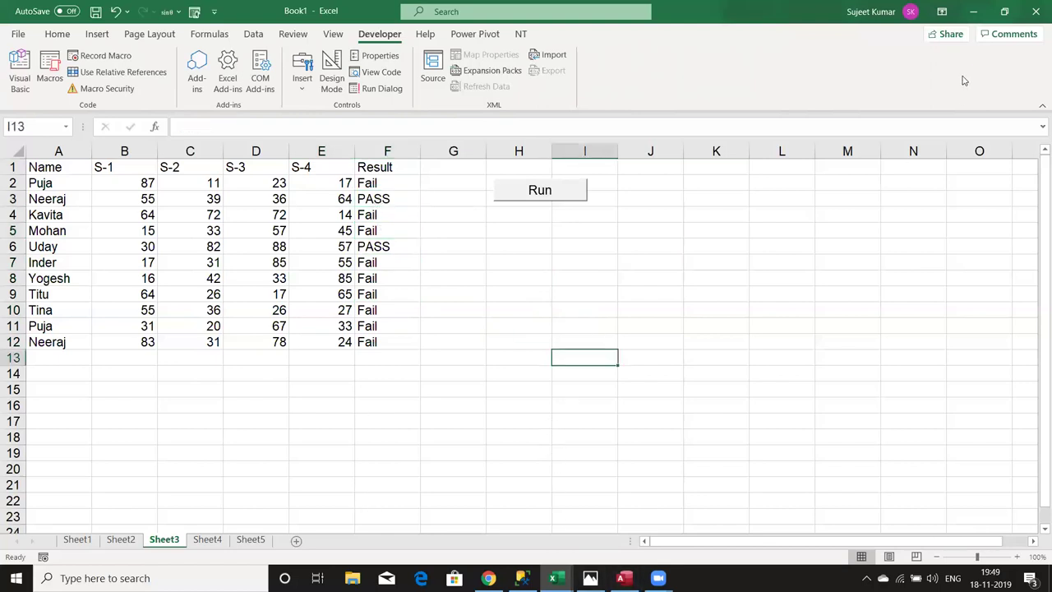
pyautogui.click(973, 12)
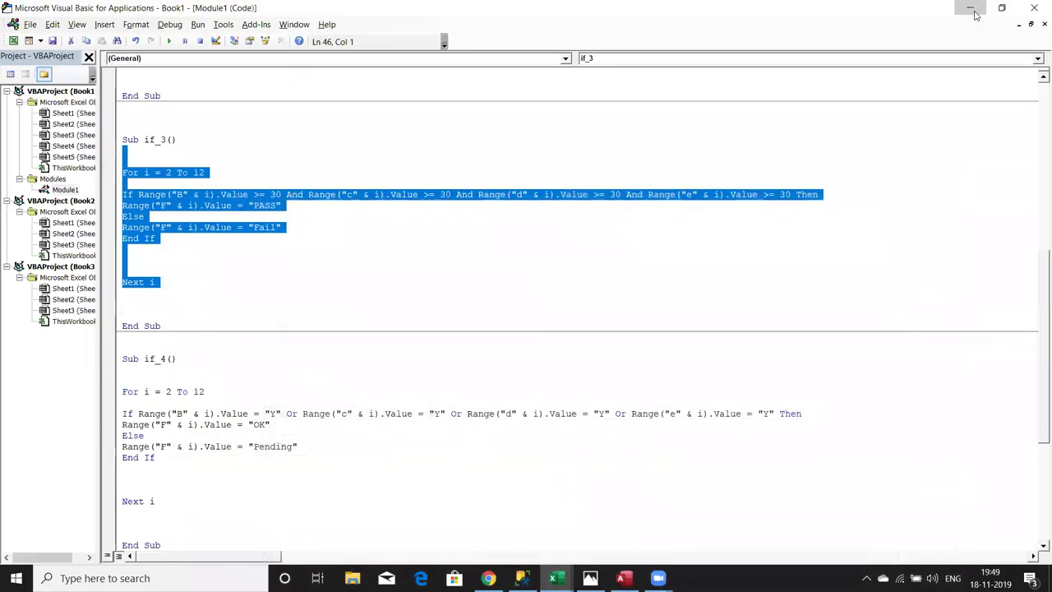
pyautogui.click(971, 9)
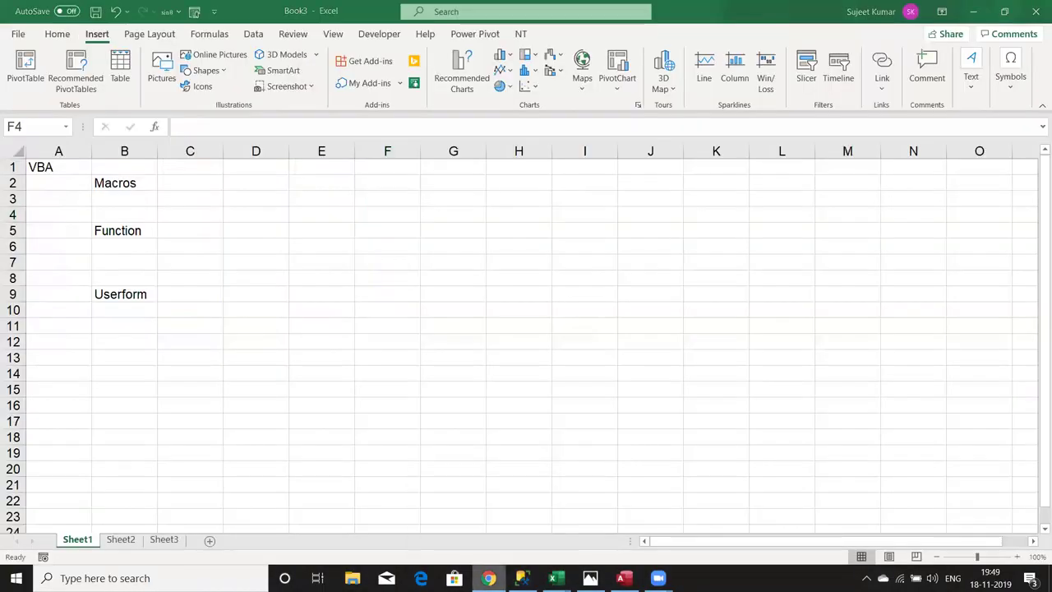
# - In a new Chrome tab, search Google for 'ads post site list'
pyautogui.click(488, 578)
pyautogui.click(512, 11)
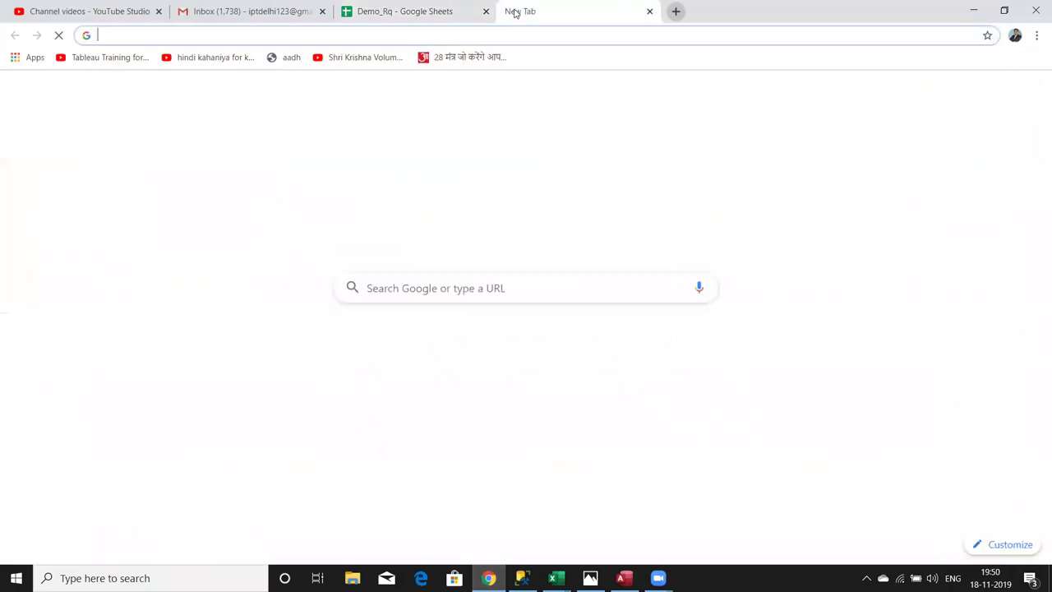
pyautogui.write('google.com')
pyautogui.press('Return')
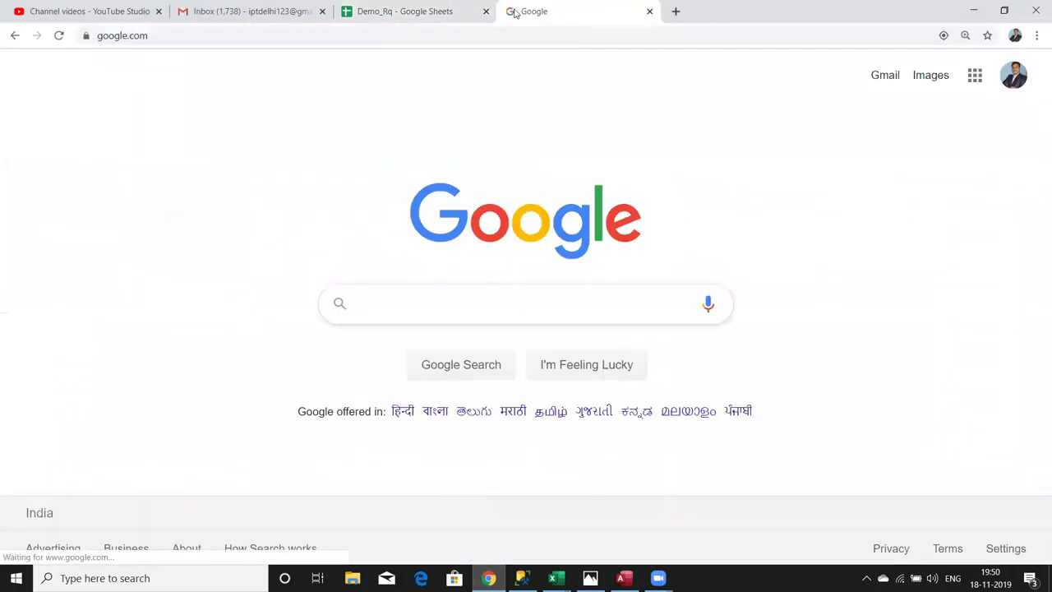
pyautogui.write('ad')
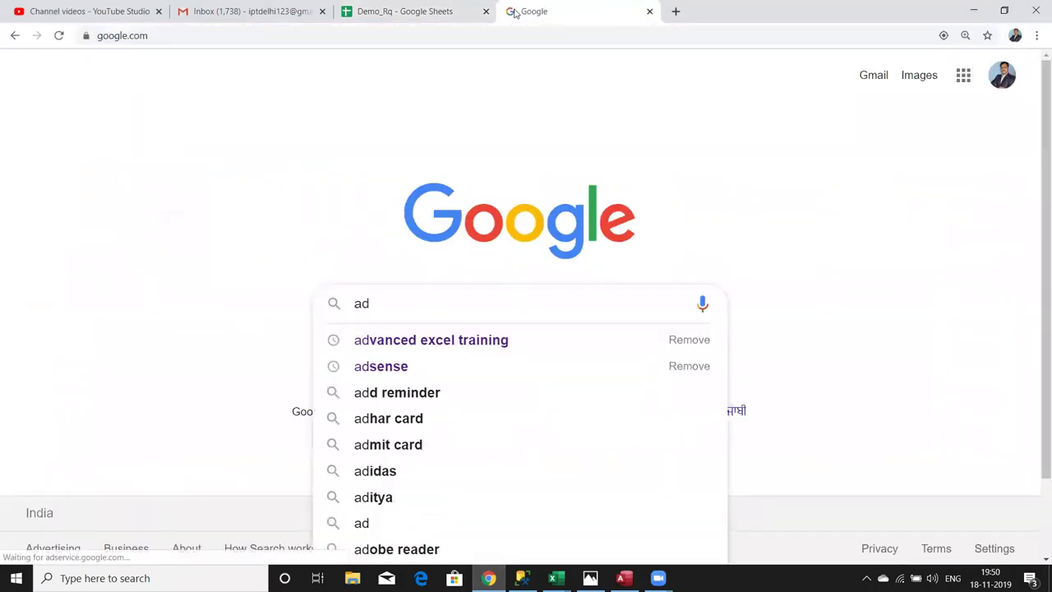
pyautogui.write('s pos')
pyautogui.press('Down')
pyautogui.press('Return')
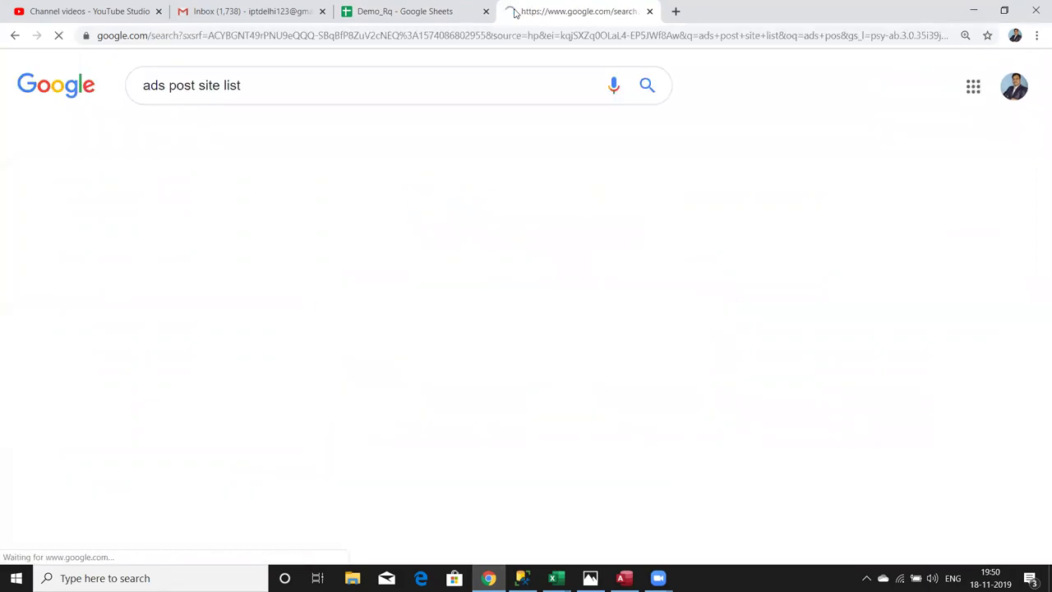
# - Open the discussdesk result, dismiss the notifications prompt and select the classified sites table
pyautogui.scroll(-5, 400, 298)
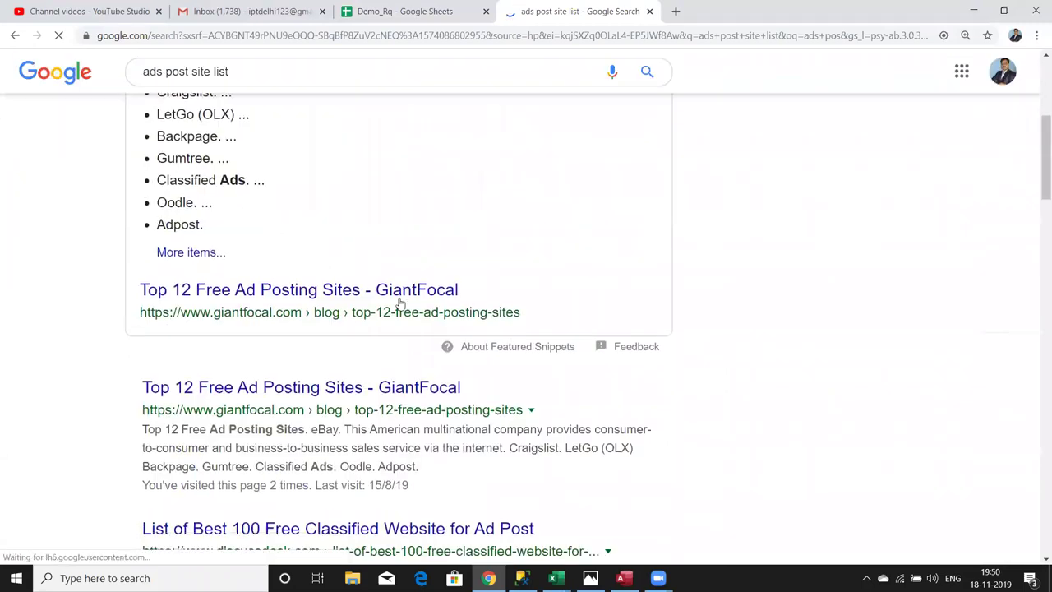
pyautogui.scroll(-2, 367, 276)
pyautogui.click(368, 276)
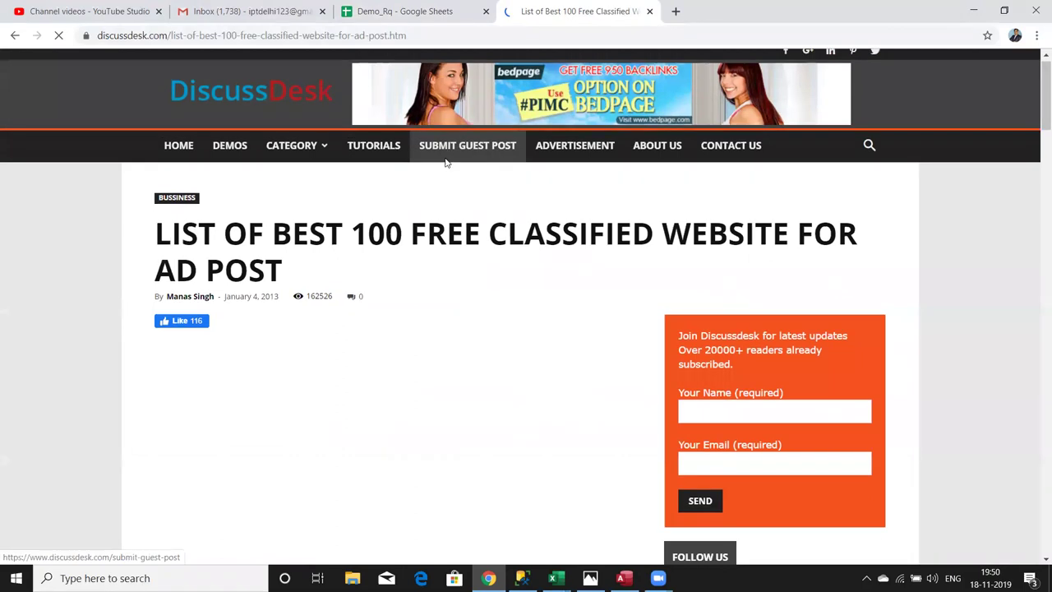
pyautogui.scroll(-10, 469, 312)
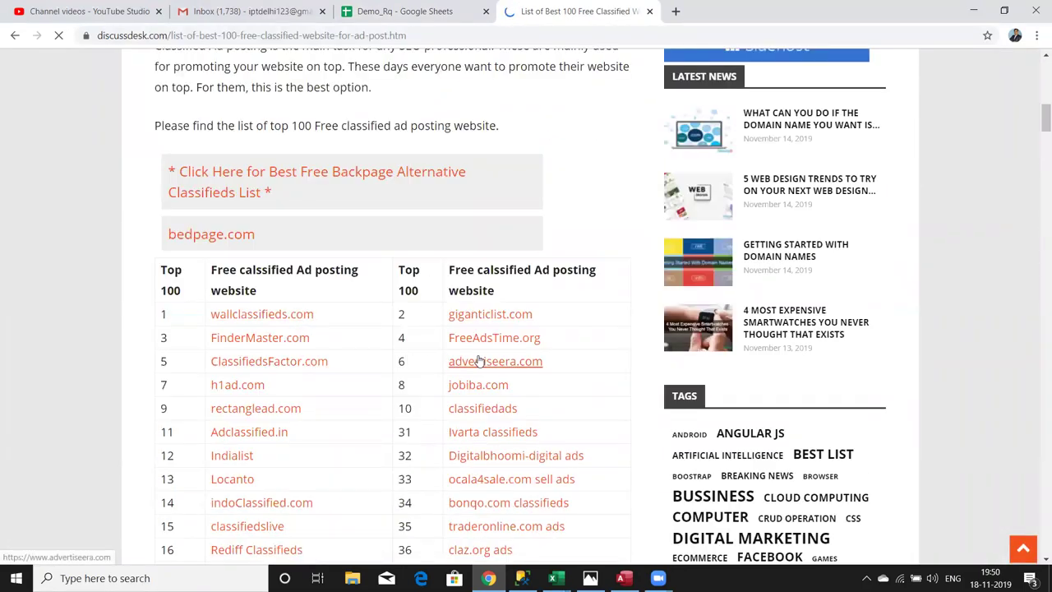
pyautogui.scroll(-1, 477, 361)
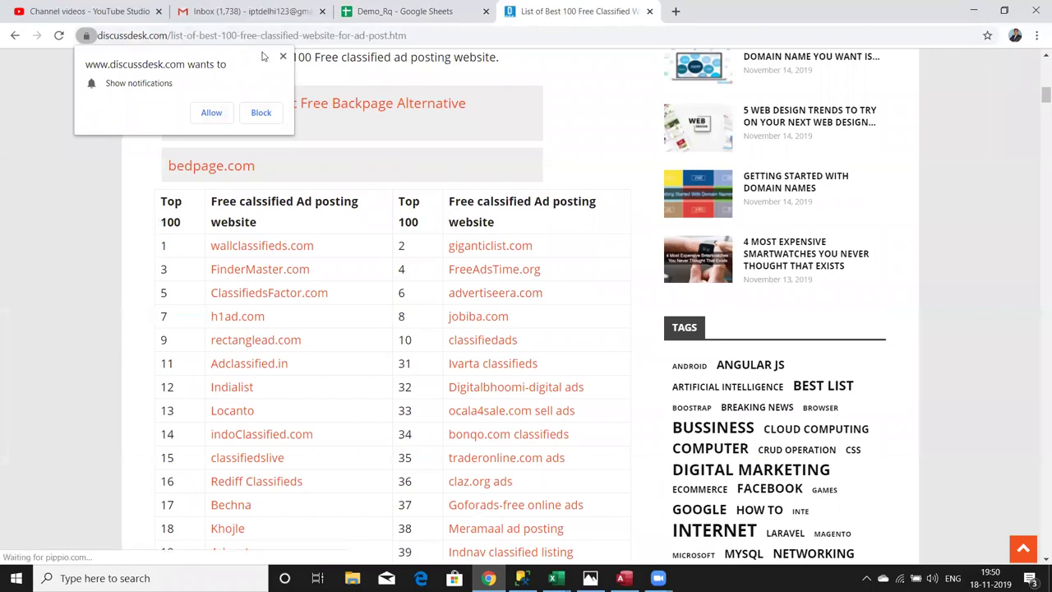
pyautogui.click(283, 56)
pyautogui.moveTo(161, 197)
pyautogui.mouseDown()
pyautogui.moveTo(492, 449)
pyautogui.moveTo(516, 500)
pyautogui.mouseUp()
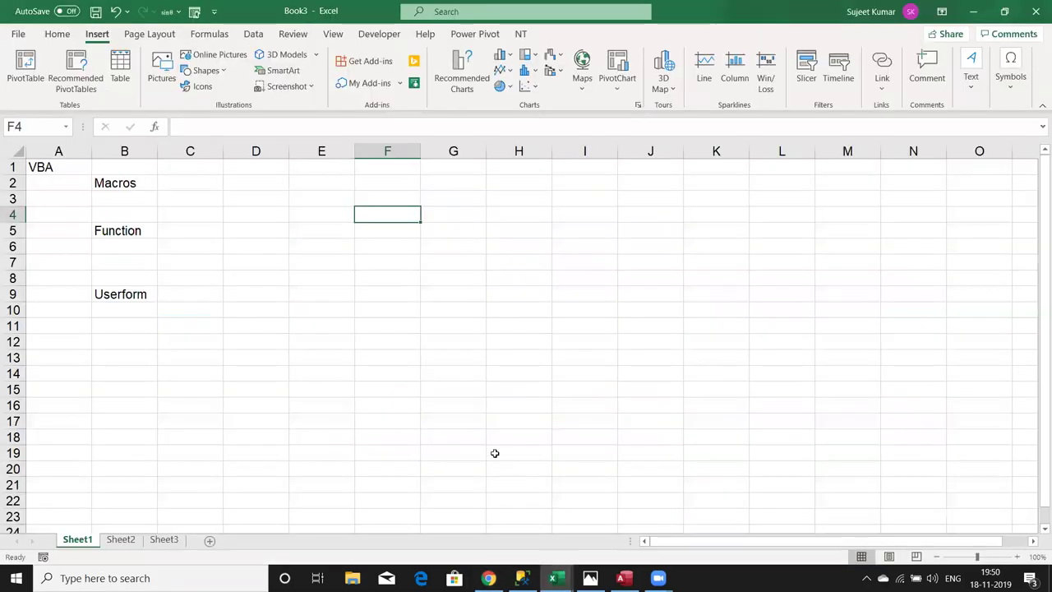
# - Paste the sites table into Sheet2 and delete the number columns
pyautogui.click(132, 540)
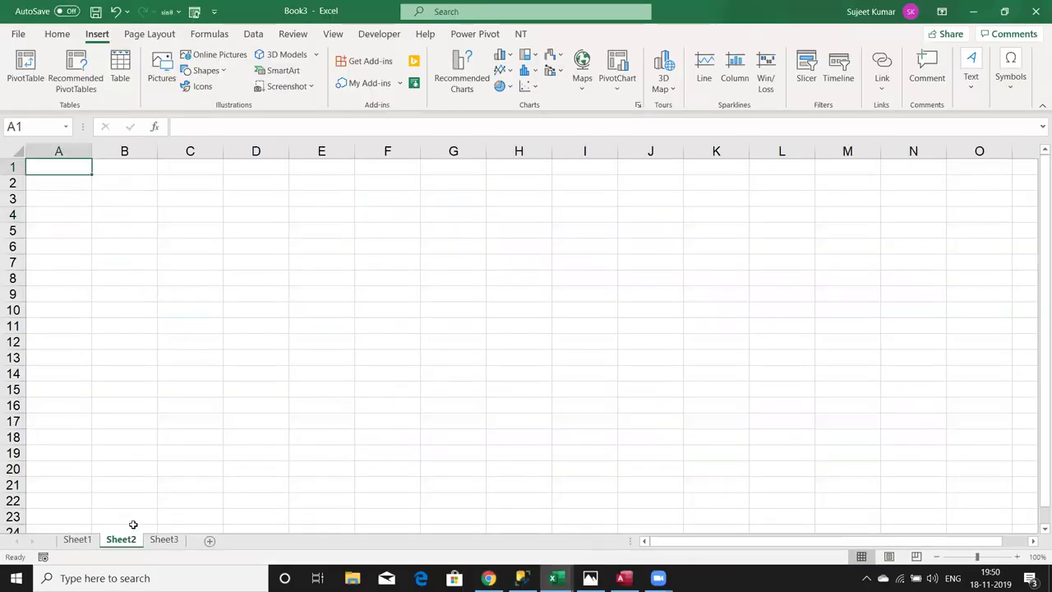
pyautogui.hotkey('ctrl', 'v')
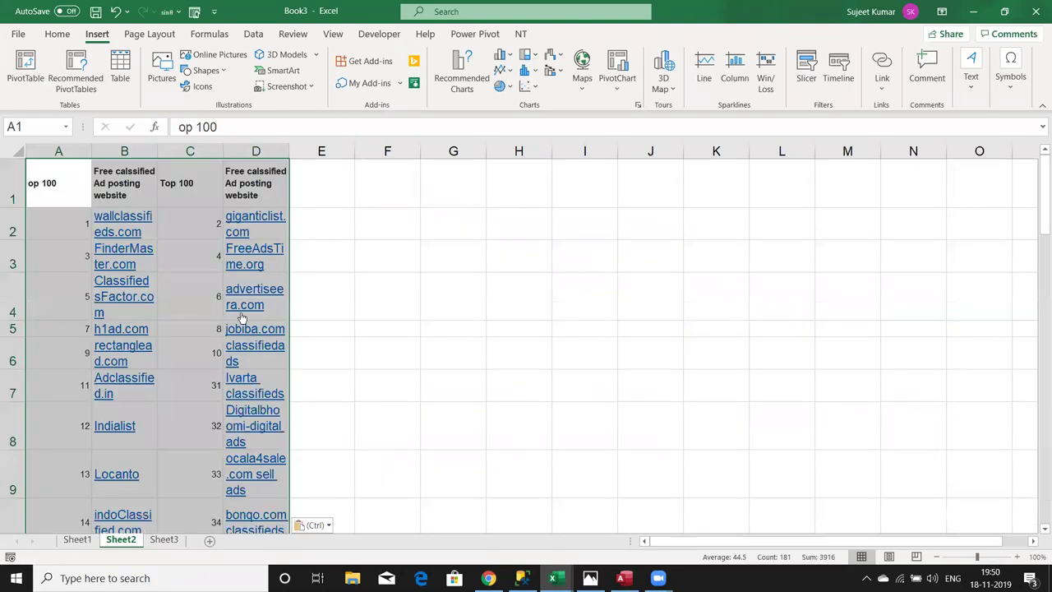
pyautogui.click(365, 197)
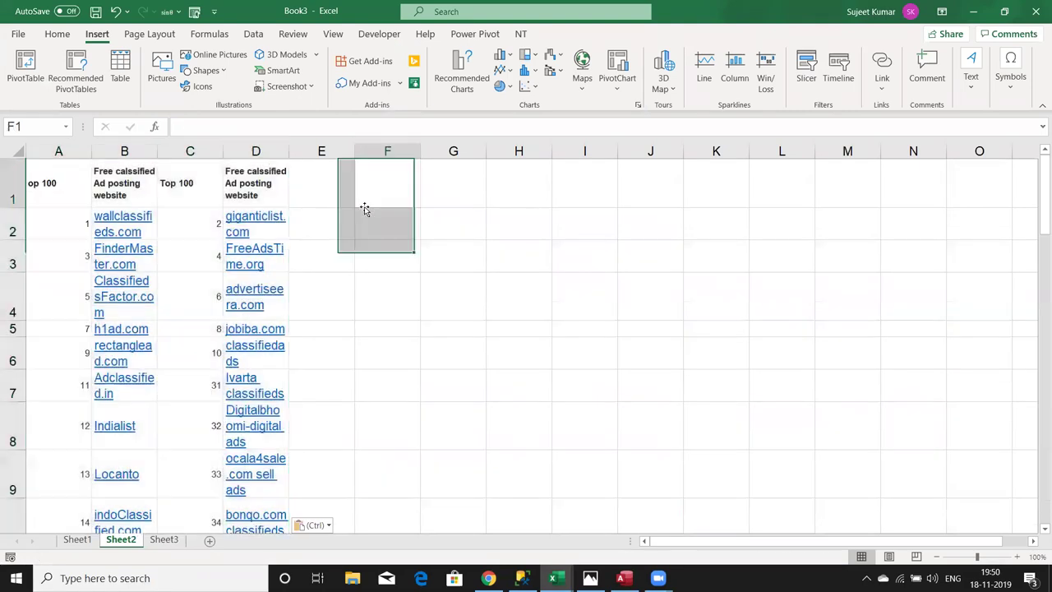
pyautogui.click(71, 150)
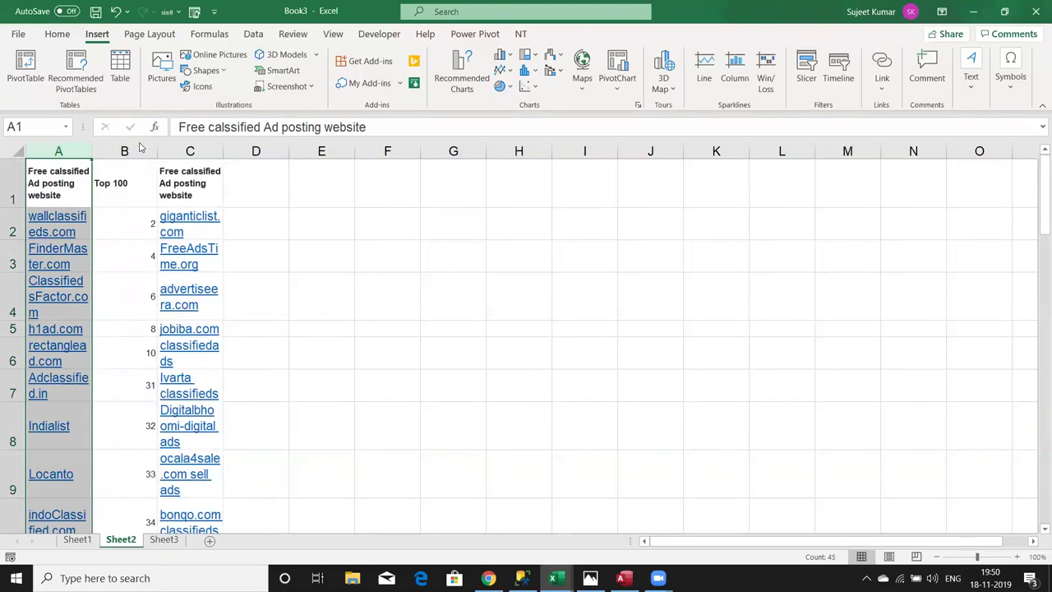
pyautogui.click(137, 186)
pyautogui.click(136, 149)
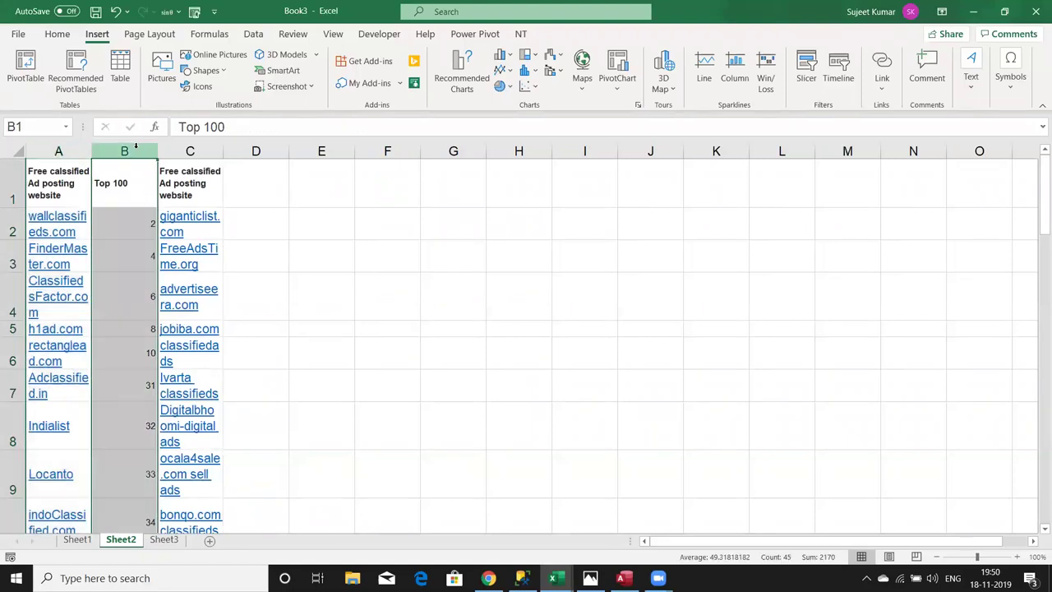
pyautogui.hotkey('ctrl', '-')
pyautogui.press('Return')
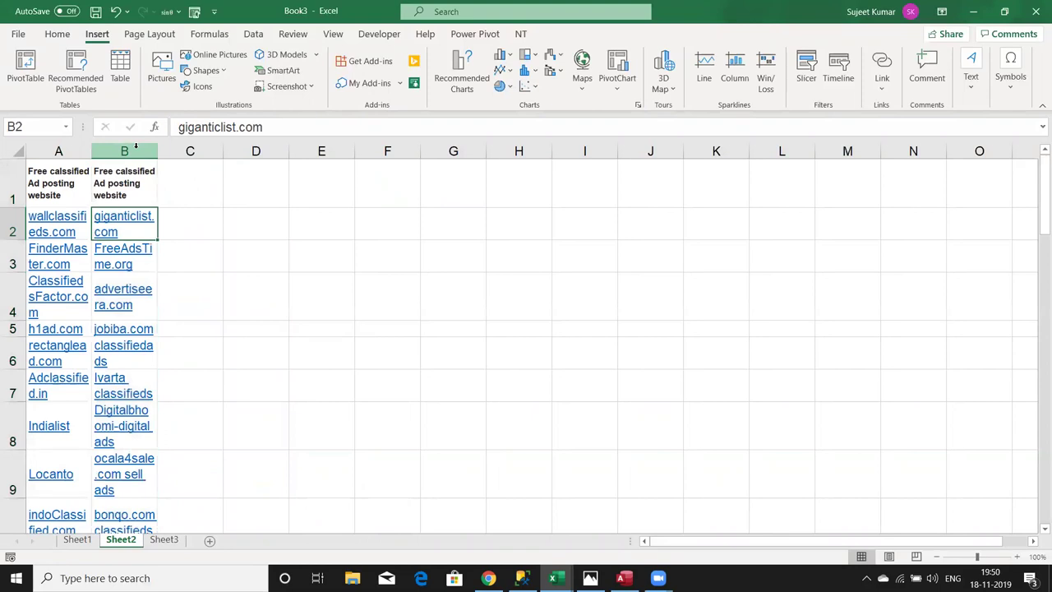
# - Move the column B links below the last link in column A
pyautogui.scroll(-5, 136, 146)
pyautogui.hotkey('ctrl', 'c')
pyautogui.scroll(5, 135, 146)
pyautogui.press('Left')
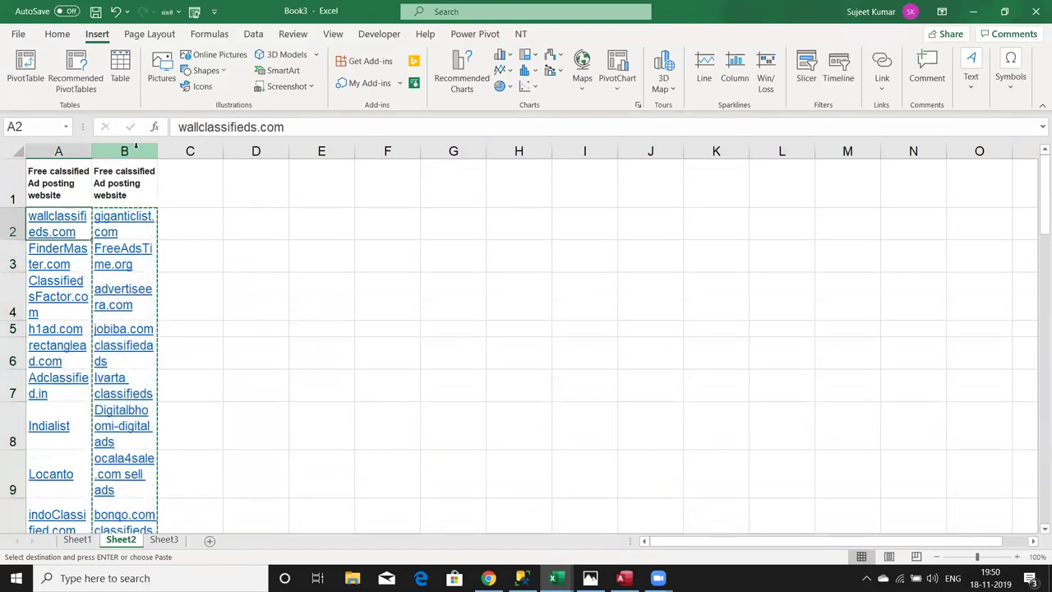
pyautogui.hotkey('ctrl', 'Down')
pyautogui.press('Down')
pyautogui.press('Escape')
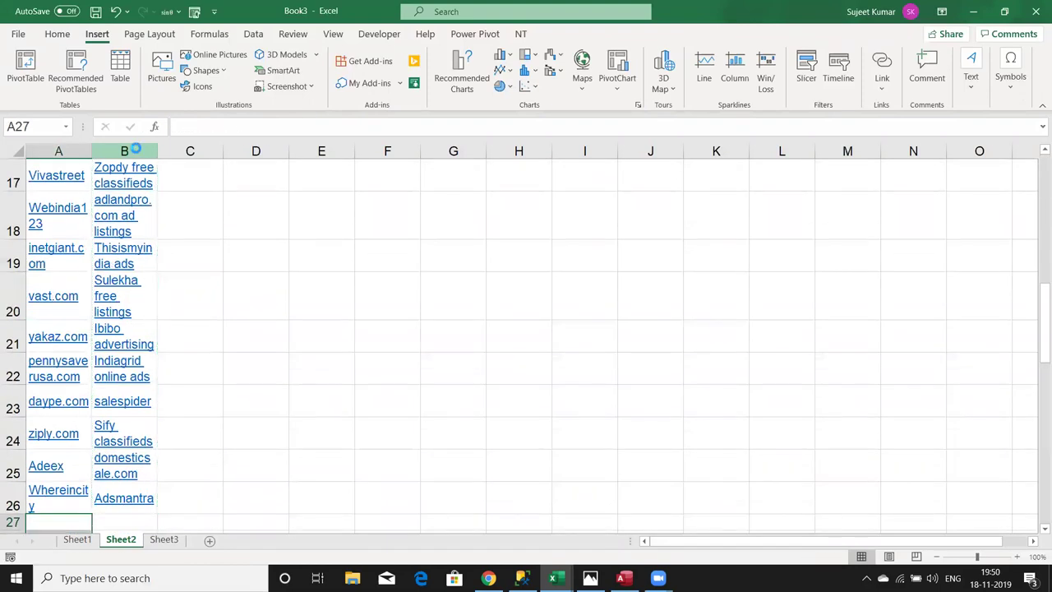
pyautogui.hotkey('ctrl', 'v')
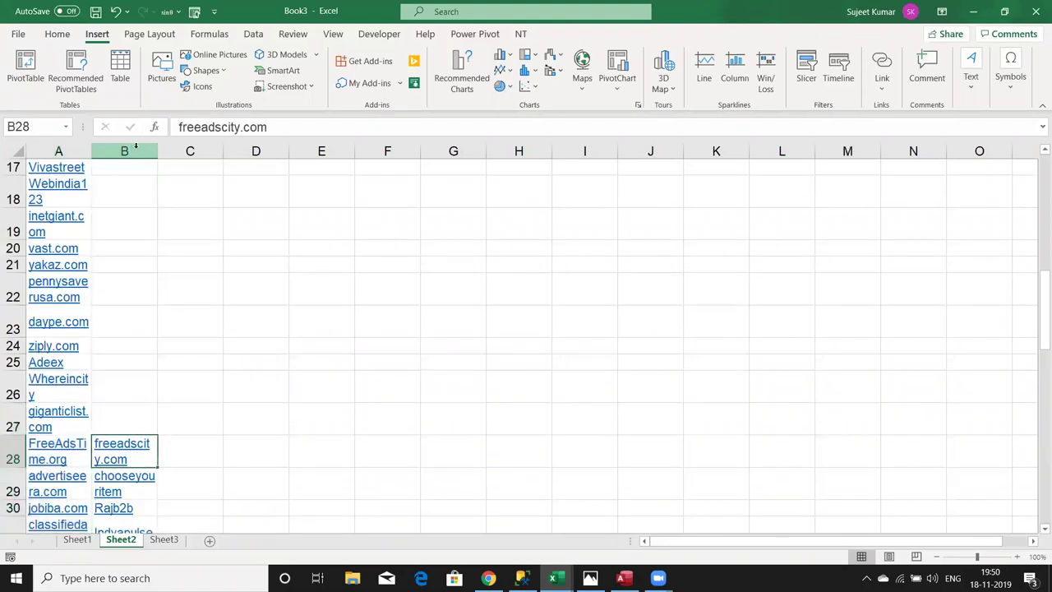
# - Clear the leftover links from column B, so the list ends at A51
pyautogui.press('Left')
pyautogui.hotkey('ctrl', 'Down')
pyautogui.press('Right')
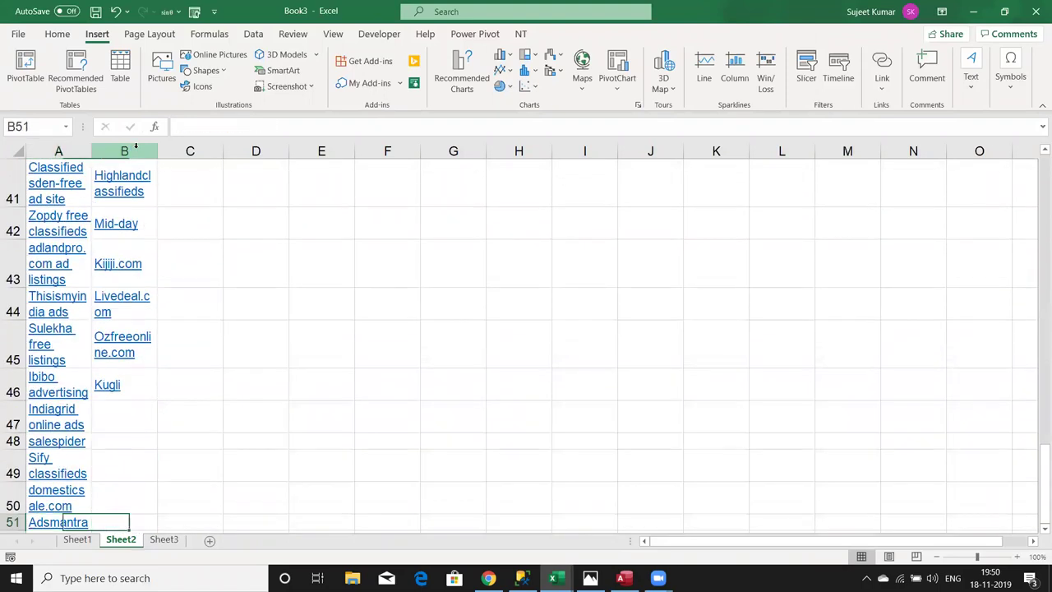
pyautogui.hotkey('ctrl', 'Up')
pyautogui.hotkey('ctrl', 'shift', 'Up')
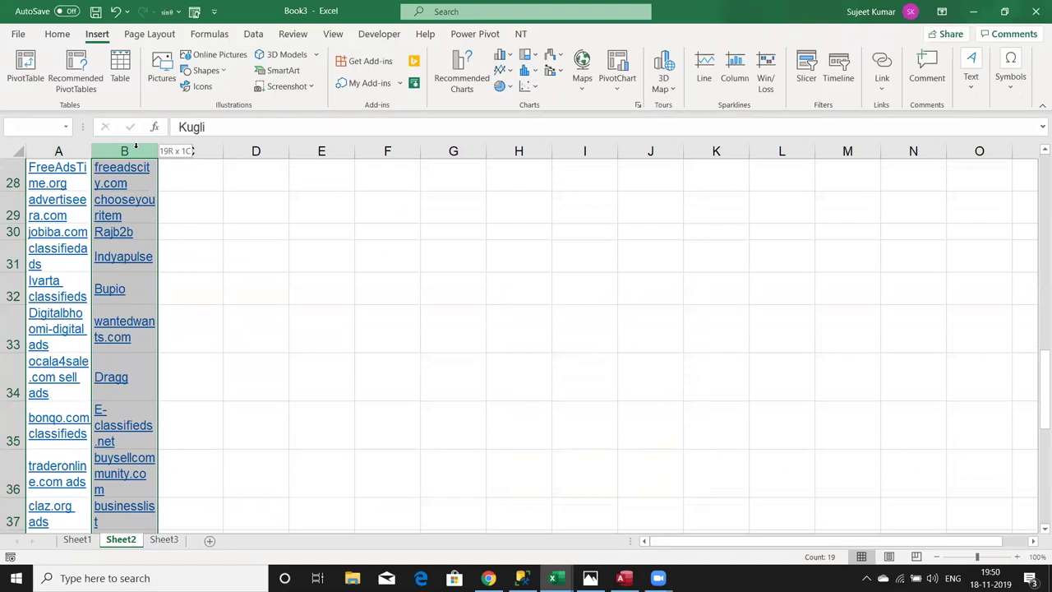
pyautogui.hotkey('ctrl', 'shift', 'Up')
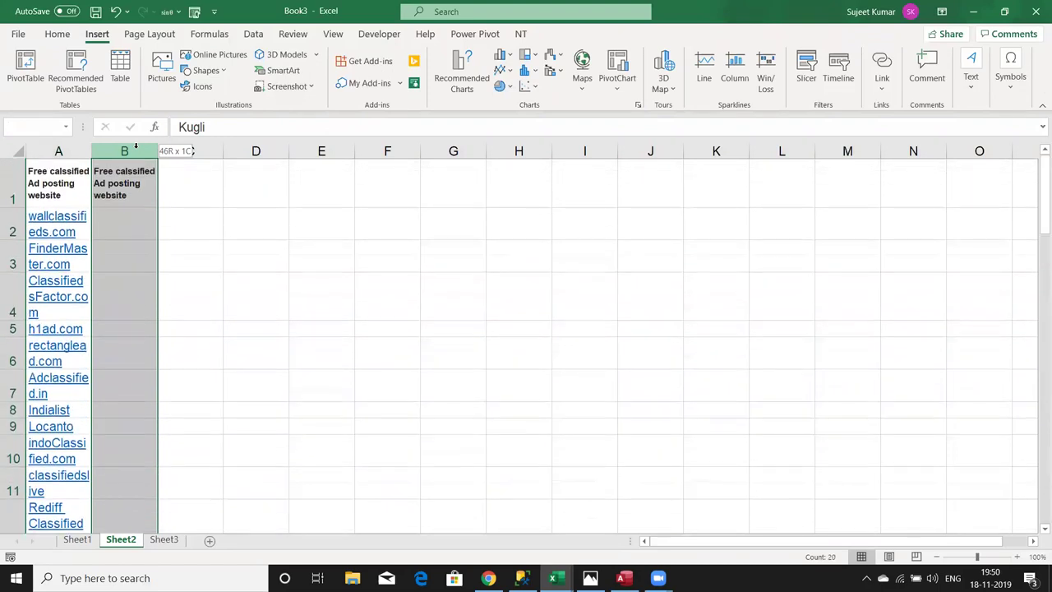
pyautogui.hotkey('ctrl', 'BackSpace')
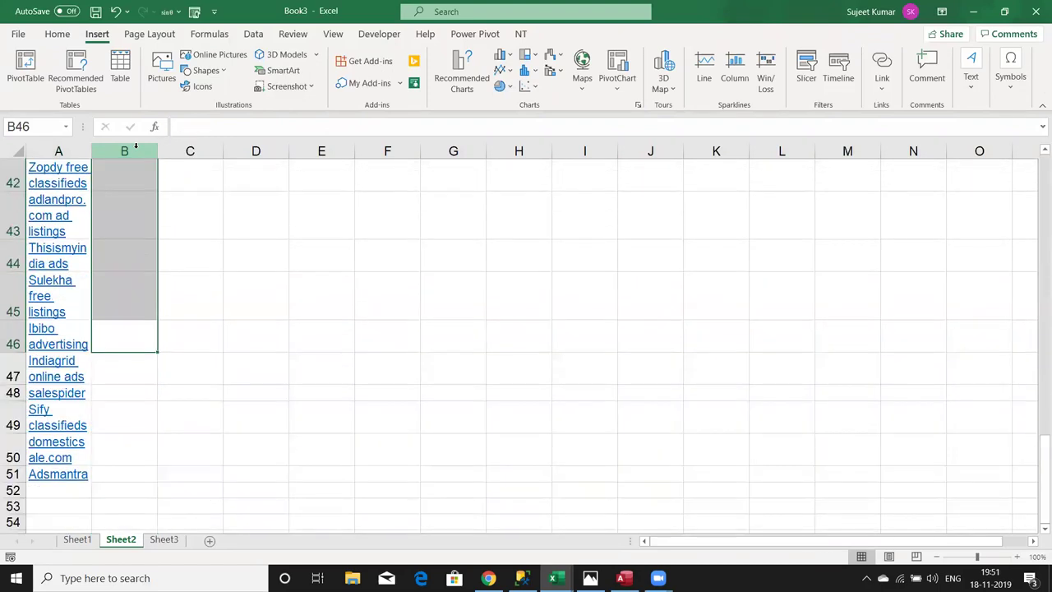
pyautogui.press('Left')
# - Widen column A, turn Wrap Text off for the entire sheet, then return to A1
pyautogui.moveTo(92, 151); pyautogui.dragTo(158, 151)
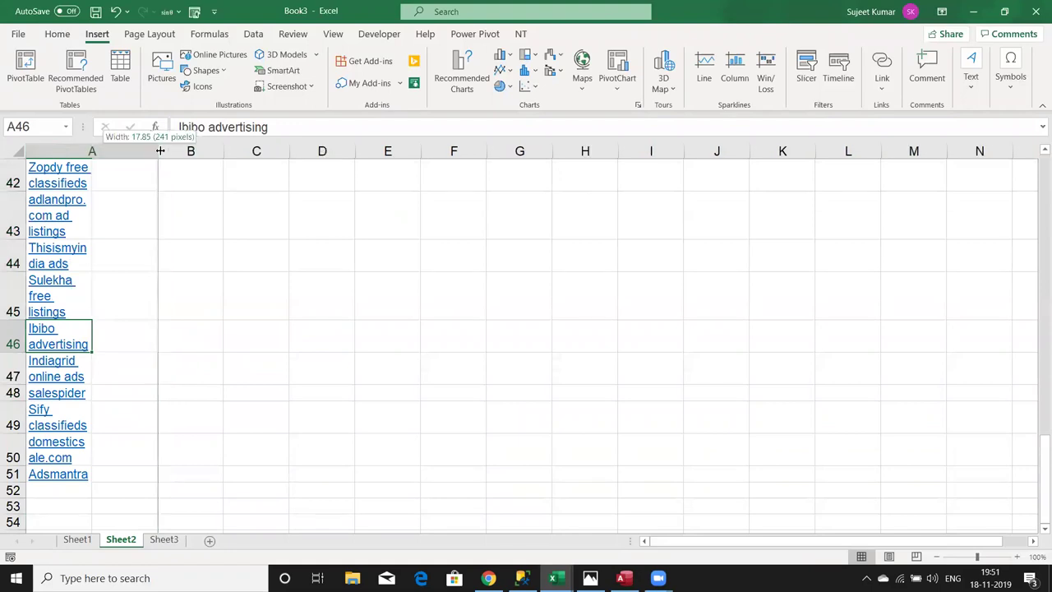
pyautogui.click(18, 151)
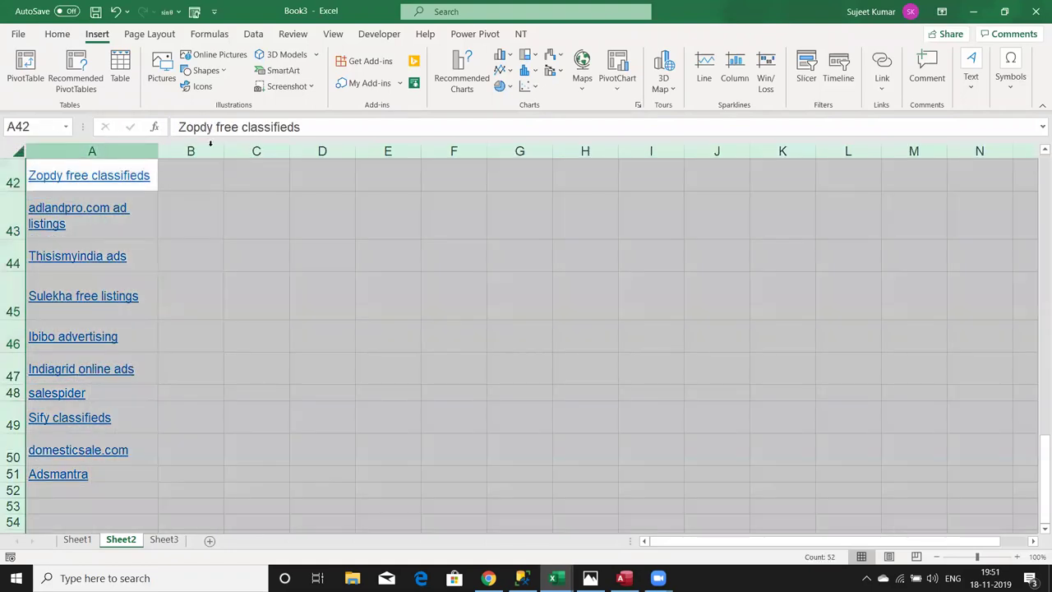
pyautogui.scroll(6, 224, 147)
pyautogui.scroll(5, 223, 145)
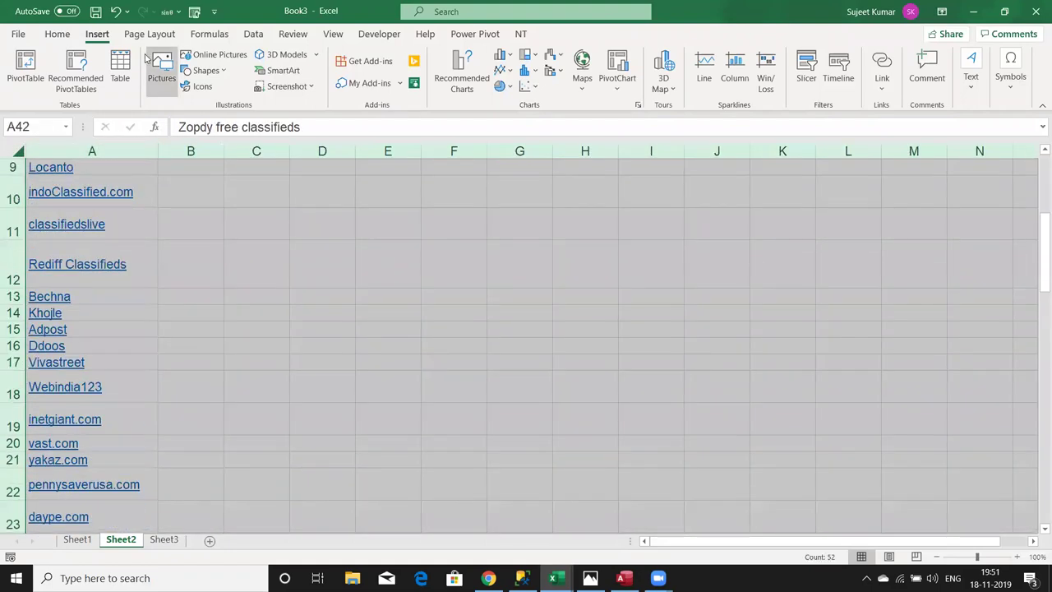
pyautogui.click(57, 33)
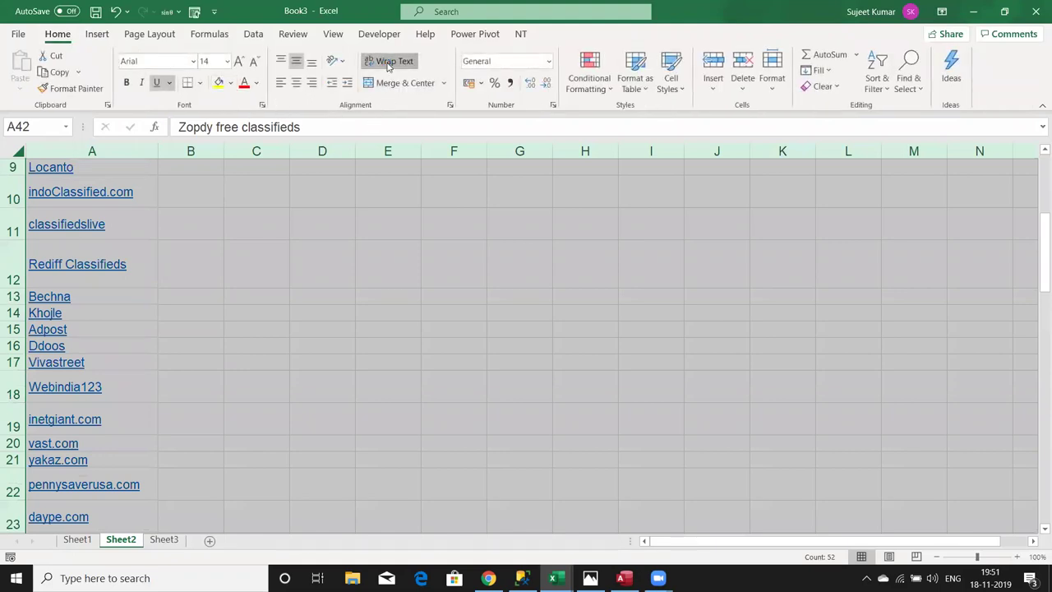
pyautogui.click(391, 63)
pyautogui.scroll(4, 226, 305)
pyautogui.hotkey('ctrl', 'Home')
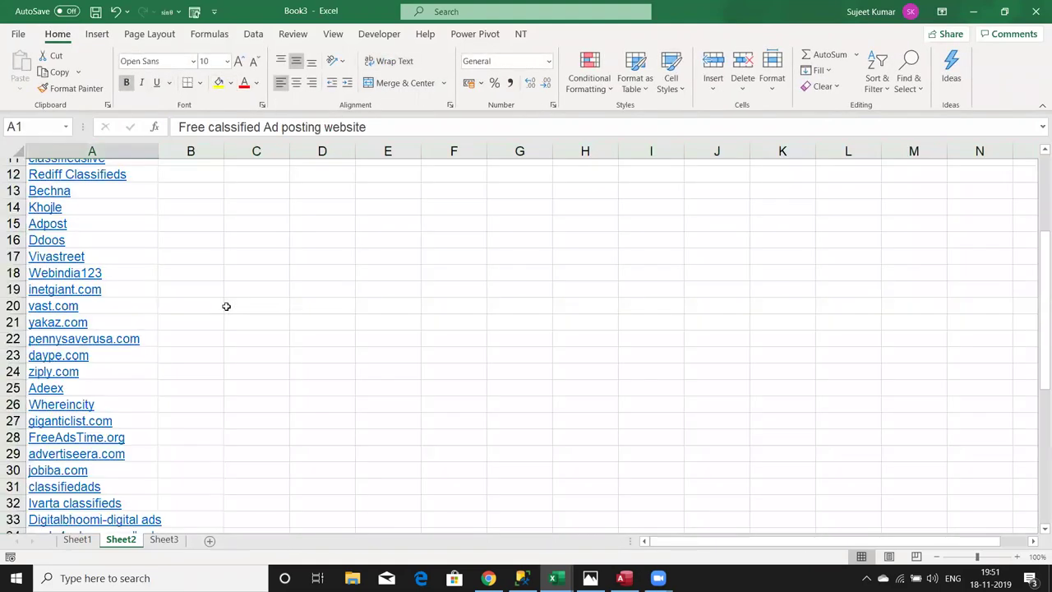
pyautogui.press('Down')
pyautogui.press('Down')
pyautogui.press('Down')
pyautogui.press('Down')
pyautogui.press('Down')
pyautogui.press('Down')
pyautogui.press('Down')
pyautogui.press('Down')
pyautogui.press('Up')
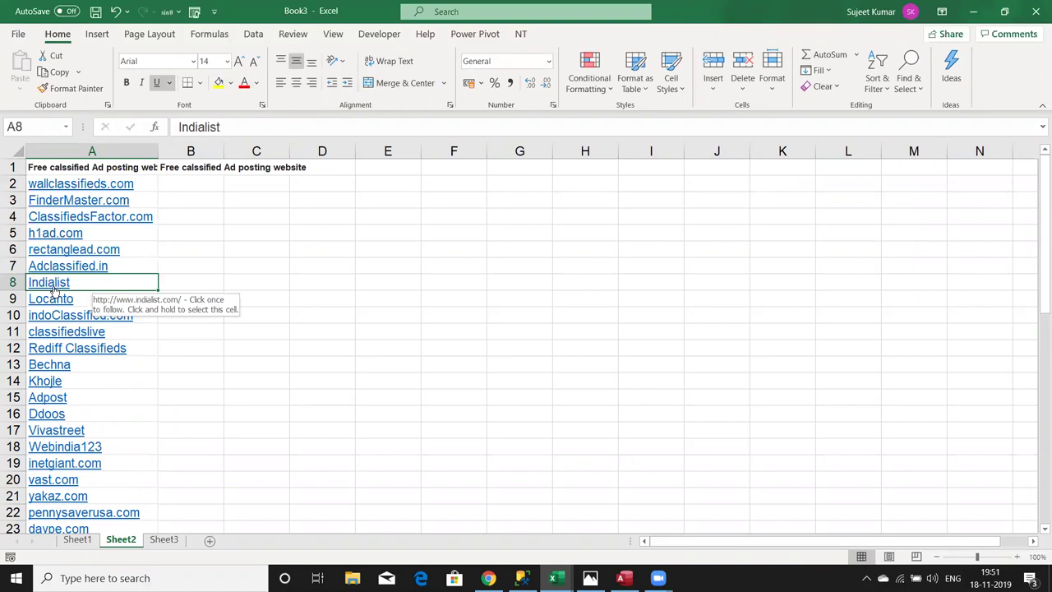
# - Autofit column B to its header and paste the A2 hyperlink's web address into B2
pyautogui.click(215, 181)
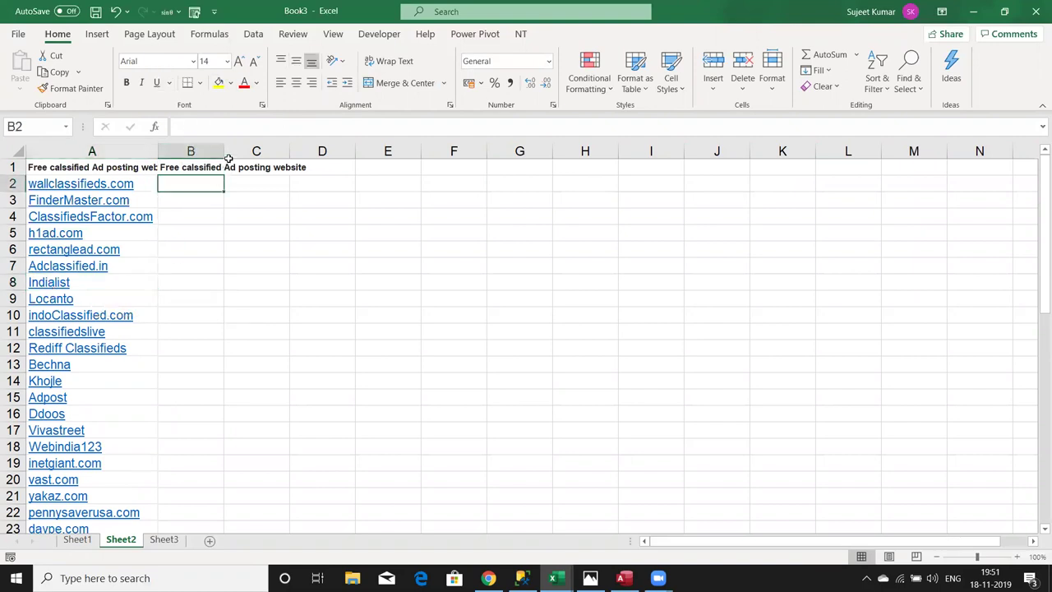
pyautogui.doubleClick(228, 156)
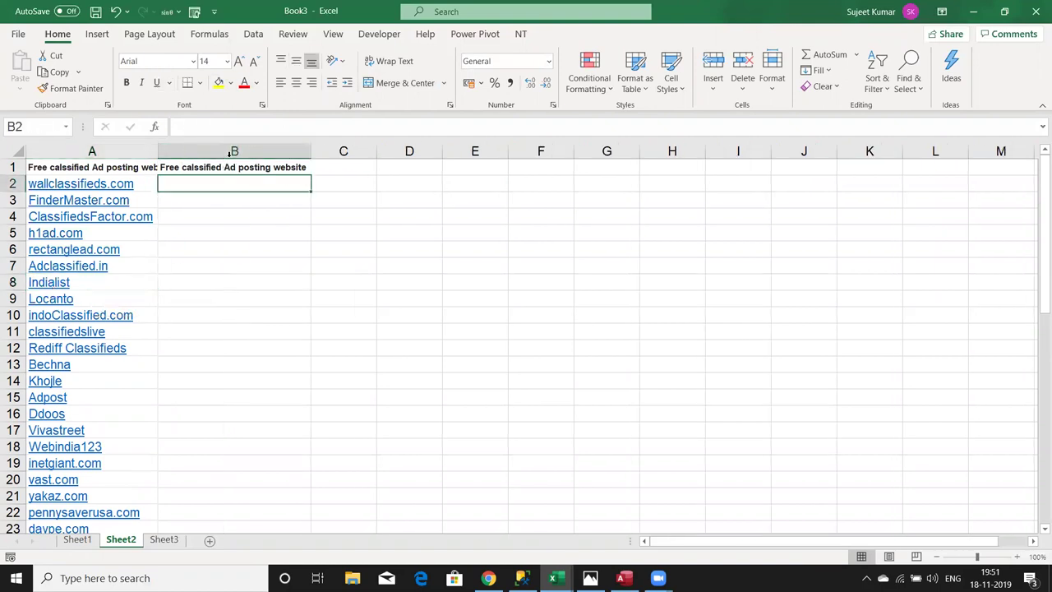
pyautogui.rightClick(81, 185)
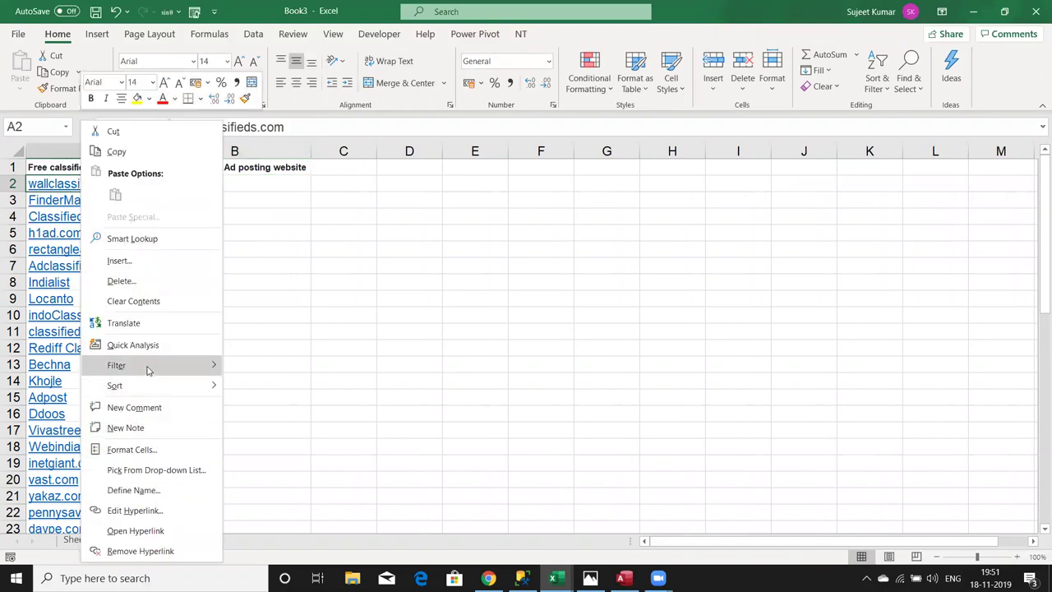
pyautogui.click(136, 511)
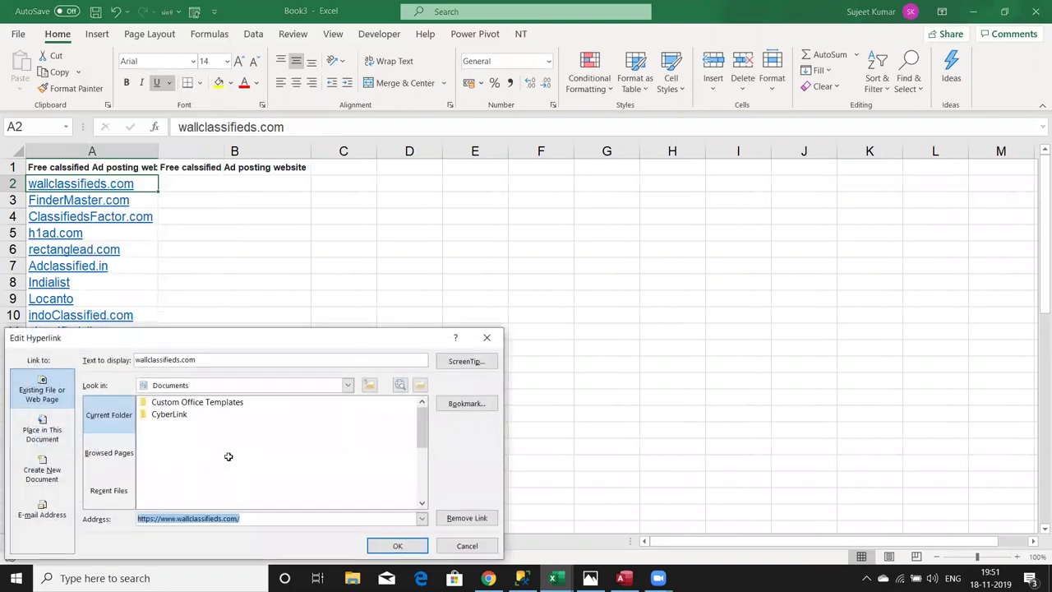
pyautogui.press('Return')
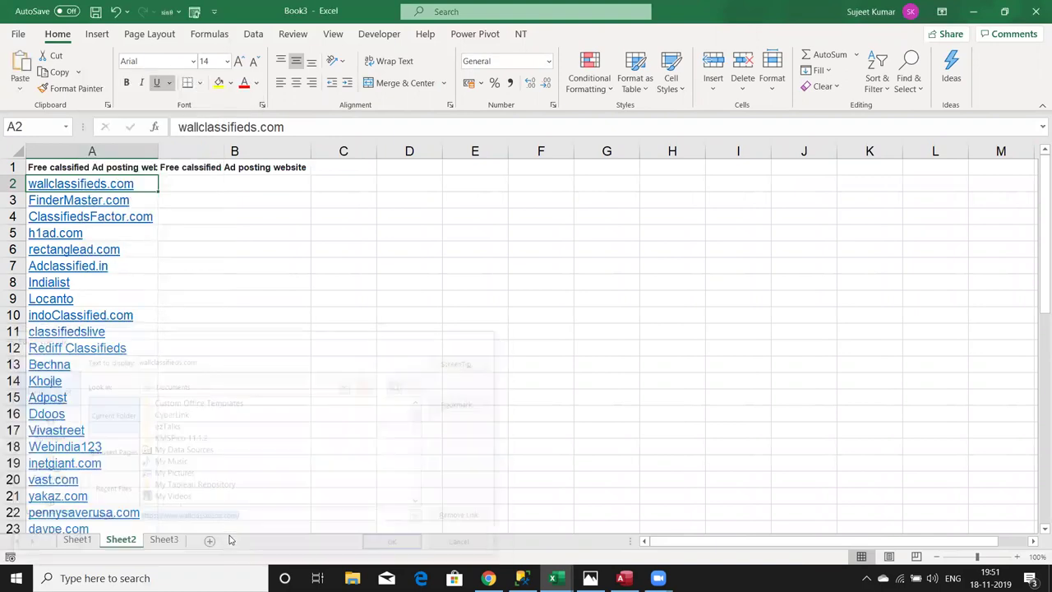
pyautogui.click(215, 182)
pyautogui.hotkey('ctrl', 'v')
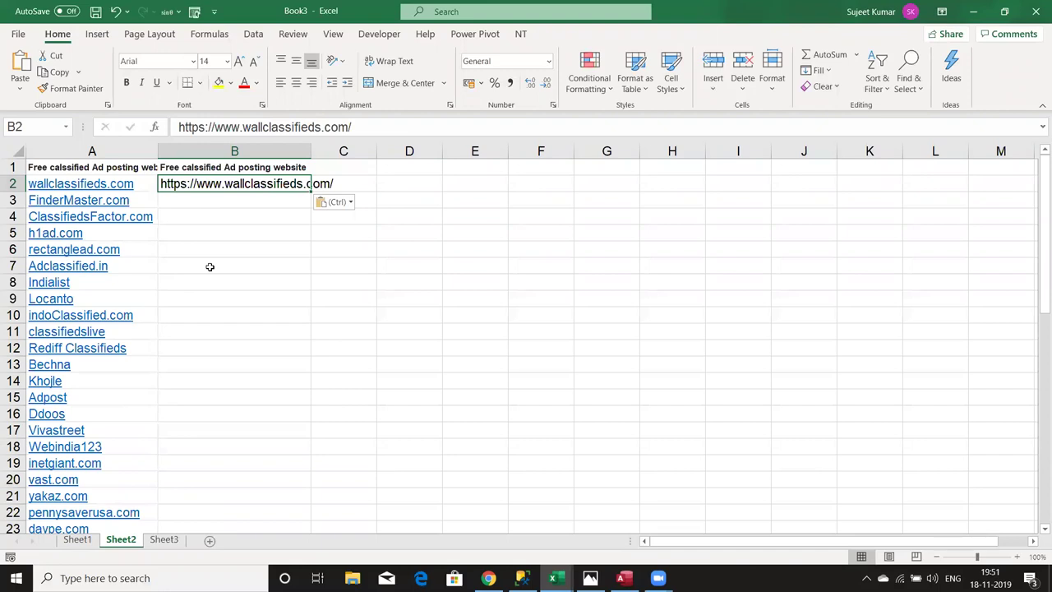
# - Check the extent of the link list, then clear the pasted address from B2
pyautogui.press('Left')
pyautogui.hotkey('ctrl', 'Down')
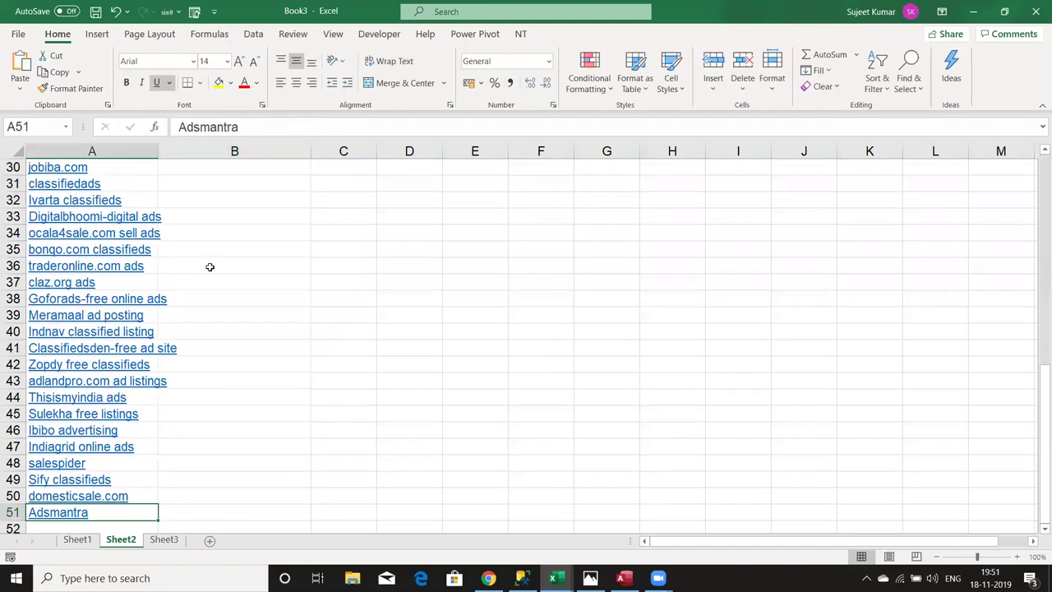
pyautogui.hotkey('ctrl', 'Up')
pyautogui.press('Right')
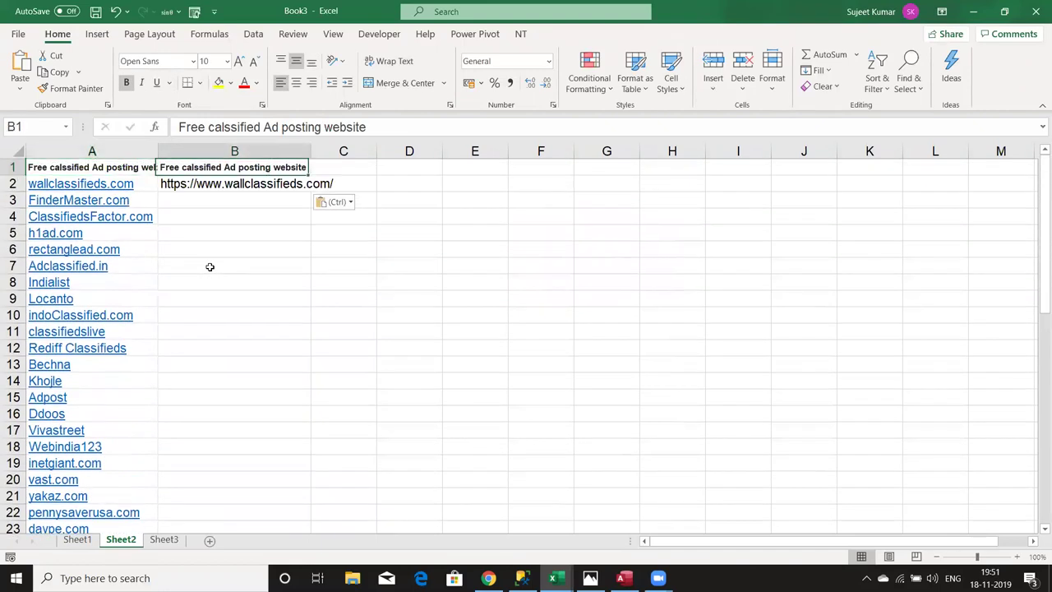
pyautogui.press('Down')
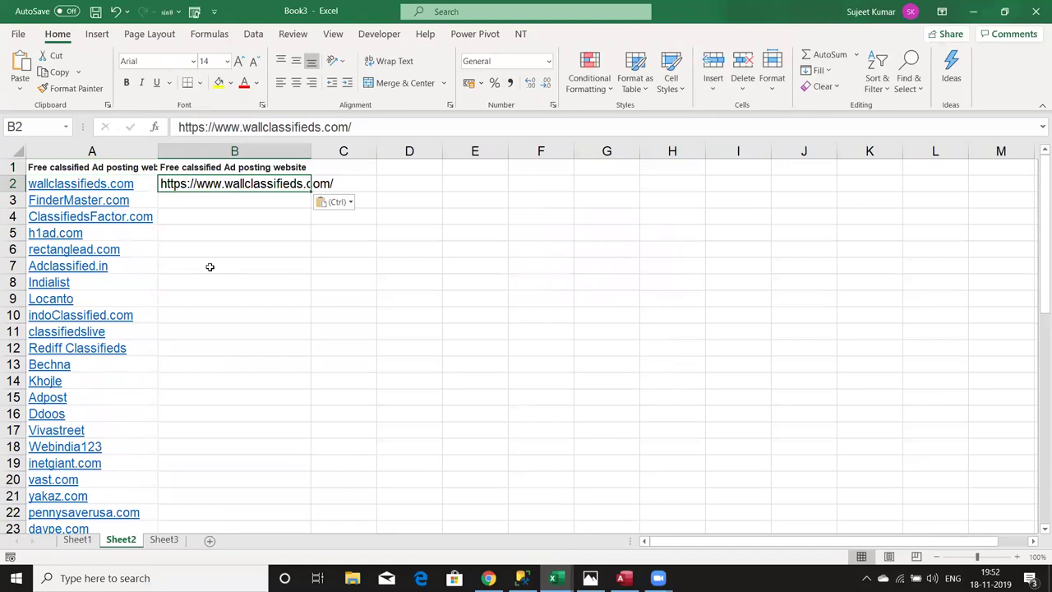
pyautogui.press('Delete')
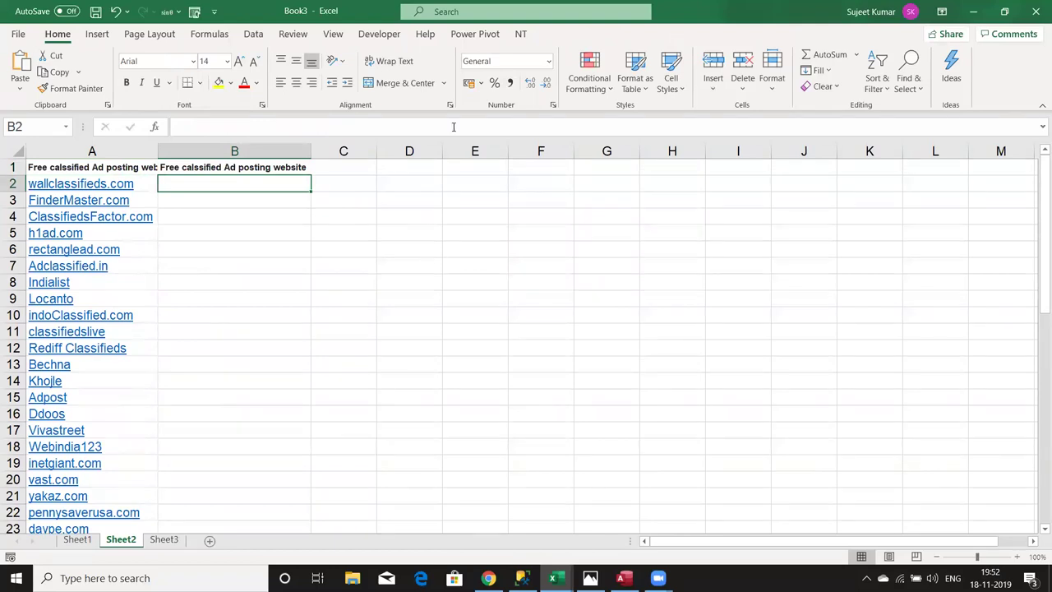
# - Open the VBA code editor from the Developer tab and start a new line below the if_4 macro
pyautogui.click(376, 37)
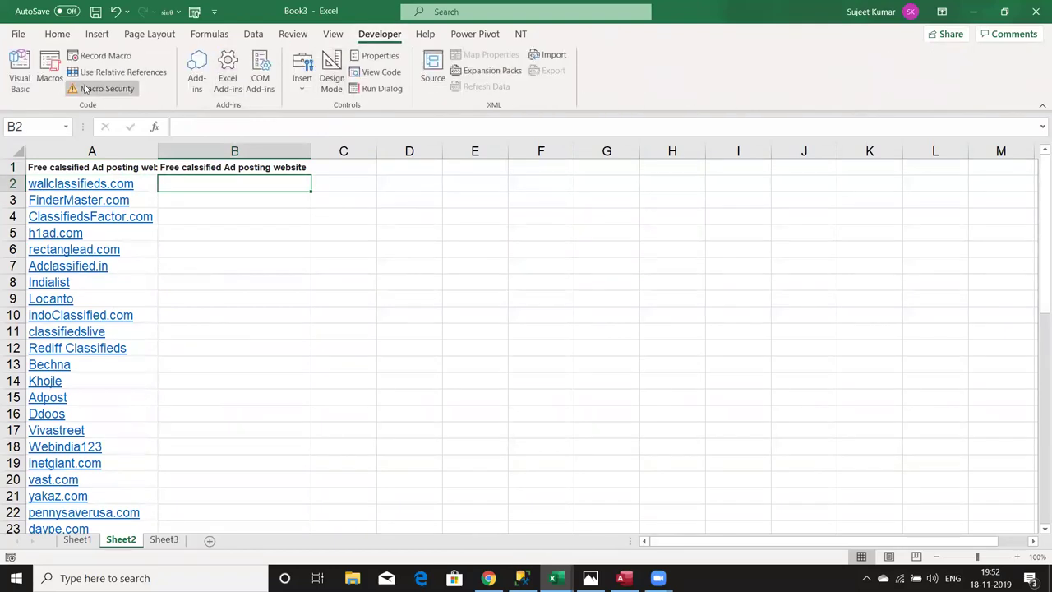
pyautogui.click(22, 83)
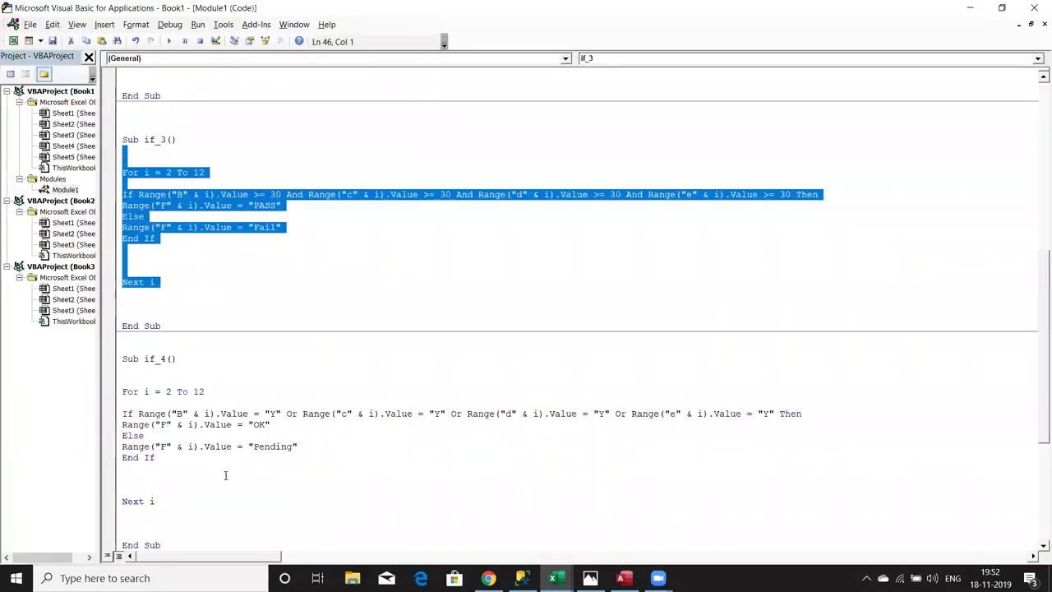
pyautogui.scroll(-6, 218, 485)
pyautogui.click(163, 381)
# - Write the function header URL(n As Range) with an empty body line before End Function
pyautogui.press('Up')
pyautogui.press('Up')
pyautogui.write('function ')
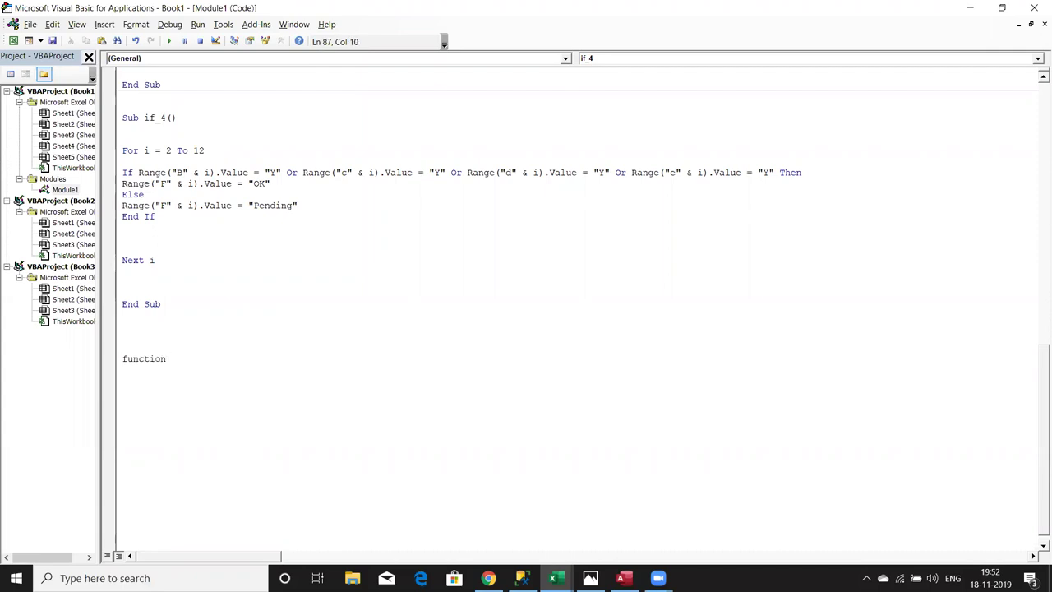
pyautogui.write('UR')
pyautogui.write('(')
pyautogui.write('n as ra')
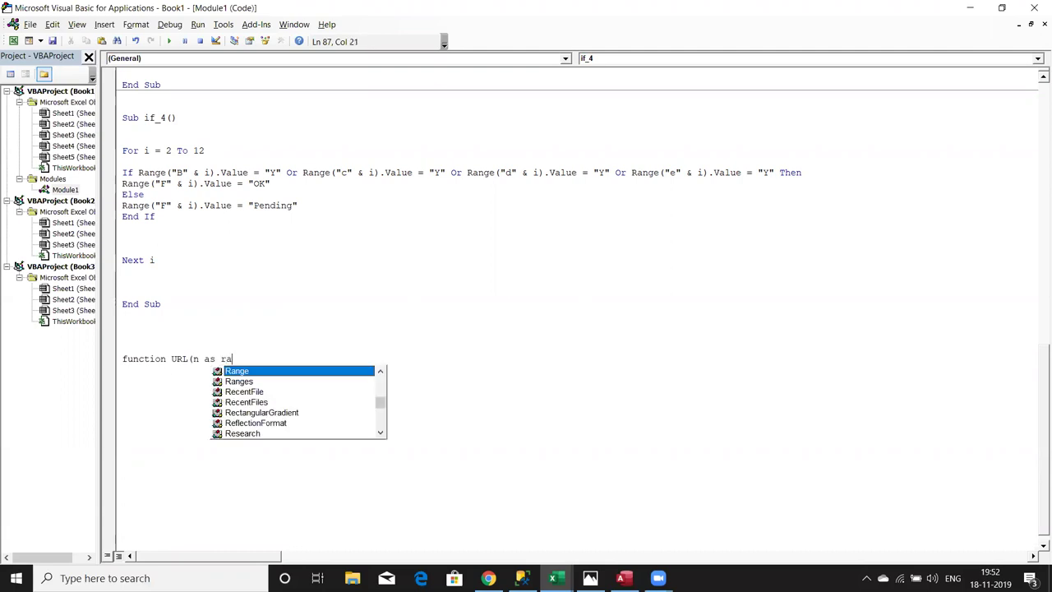
pyautogui.press('Tab')
pyautogui.write(')')
pyautogui.press('Return')
pyautogui.press('Return')
pyautogui.press('Return')
pyautogui.scroll(-2, 195, 400)
pyautogui.press('Return')
pyautogui.press('Up')
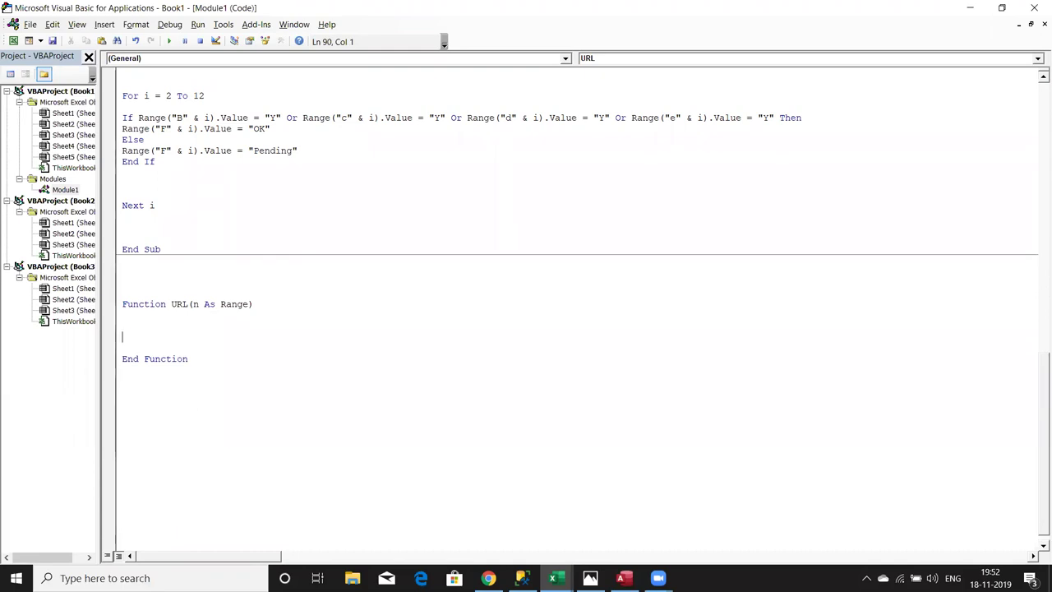
# - Add the body line URL = n.Hyperlinks(1).Address, then return to Excel
pyautogui.write('URL=n')
pyautogui.write('.hy')
pyautogui.press('Tab')
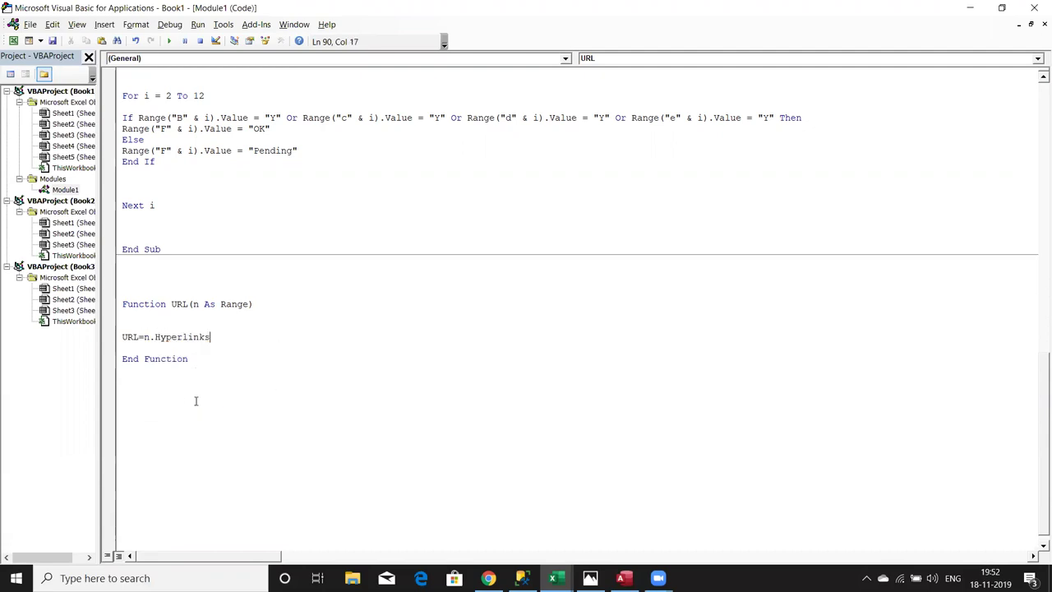
pyautogui.write('(')
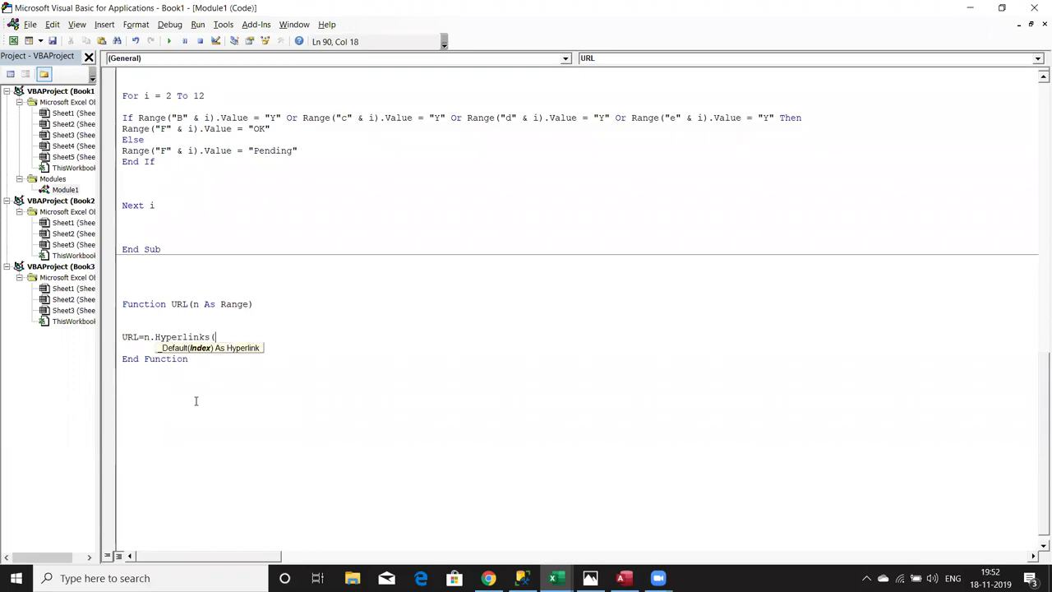
pyautogui.write('1')
pyautogui.write(').ad')
pyautogui.press('Tab')
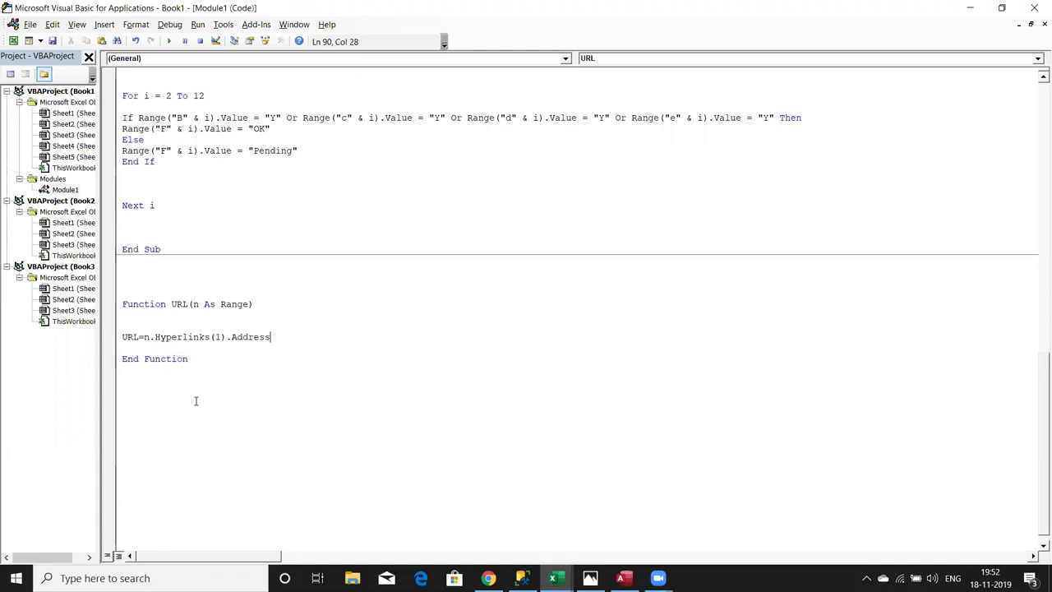
pyautogui.press('Return')
pyautogui.hotkey('alt', 'F11')
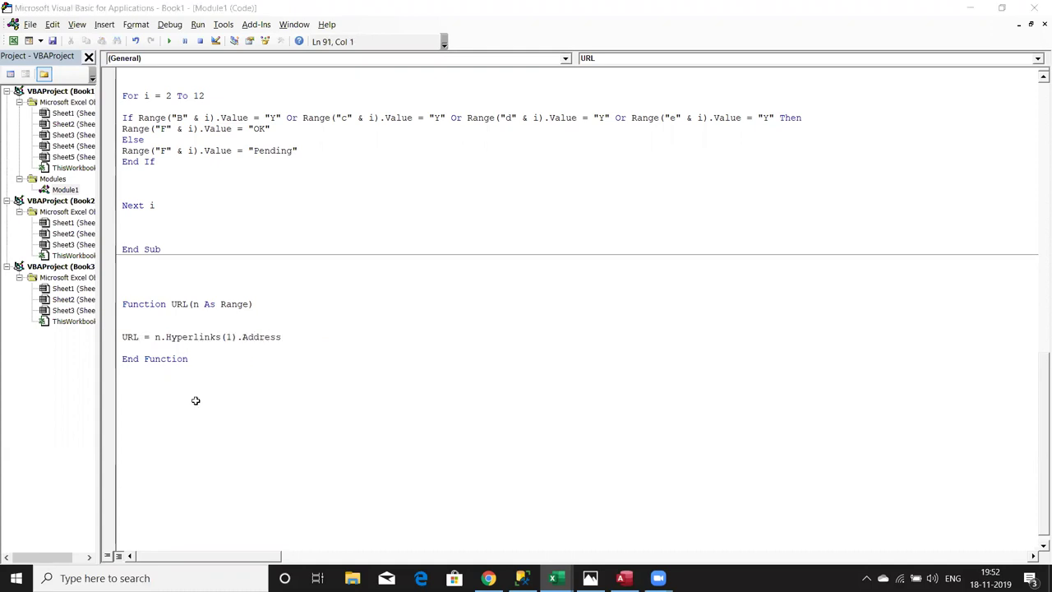
# - Enter the text url in B2, and try typing =ur to look for the URL function
pyautogui.write('url')
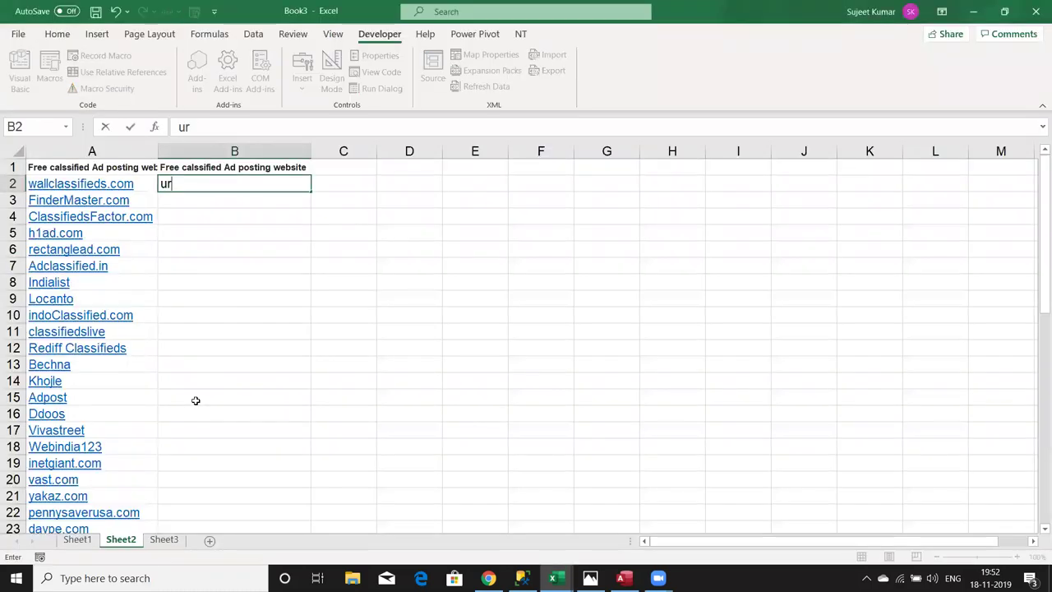
pyautogui.press('Tab')
pyautogui.press('Left')
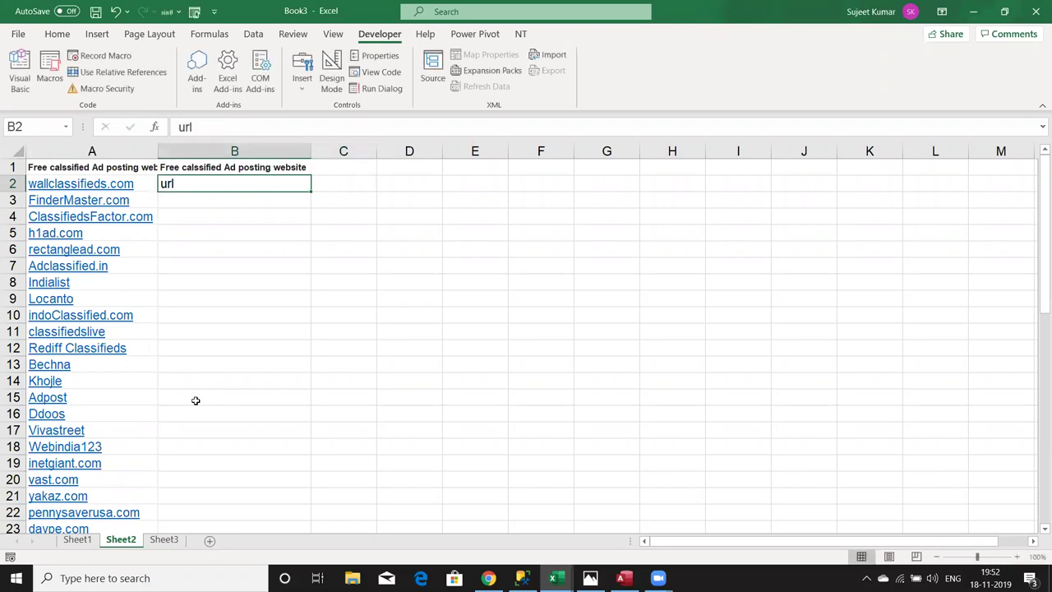
pyautogui.write('=ur')
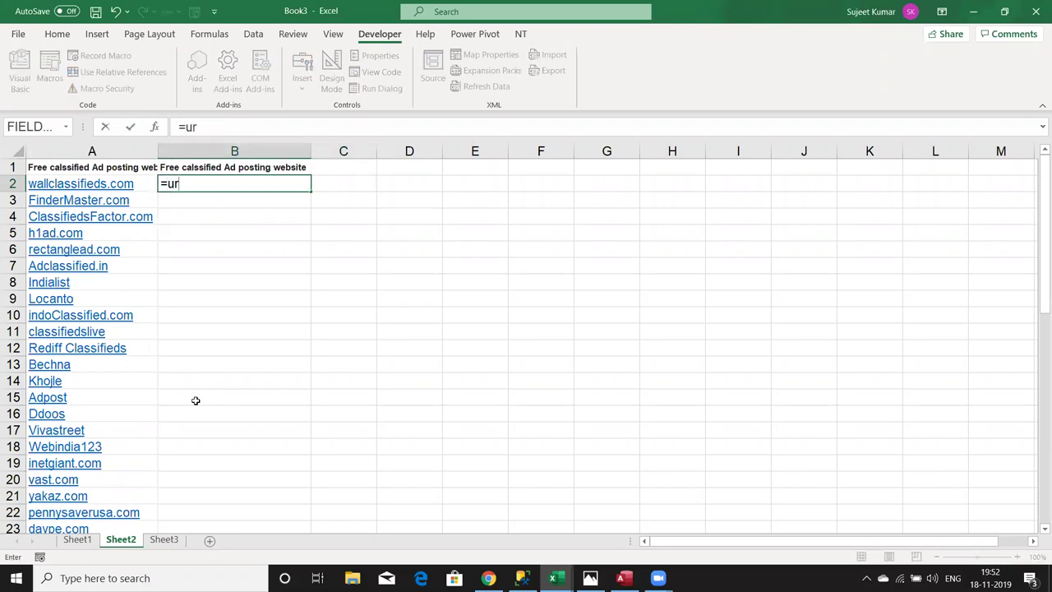
pyautogui.press('BackSpace')
pyautogui.write('r')
pyautogui.press('BackSpace')
pyautogui.press('BackSpace')
pyautogui.press('BackSpace')
pyautogui.write('url')
pyautogui.hotkey('ctrl', 'Return')
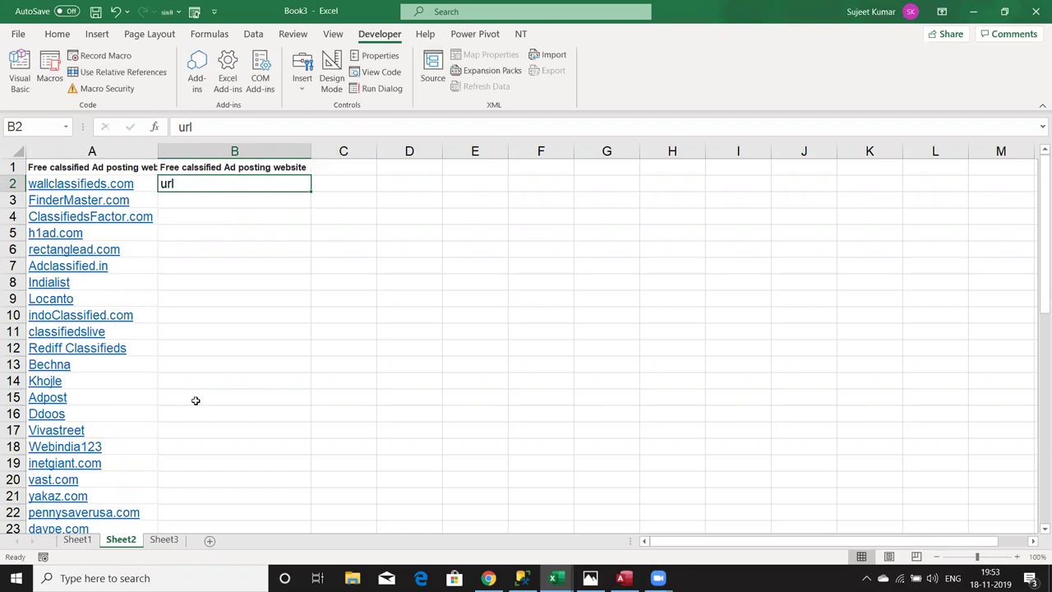
# - Switch between Excel and the VBA editor, restoring and re-maximizing the Excel window
pyautogui.hotkey('alt', 'F11')
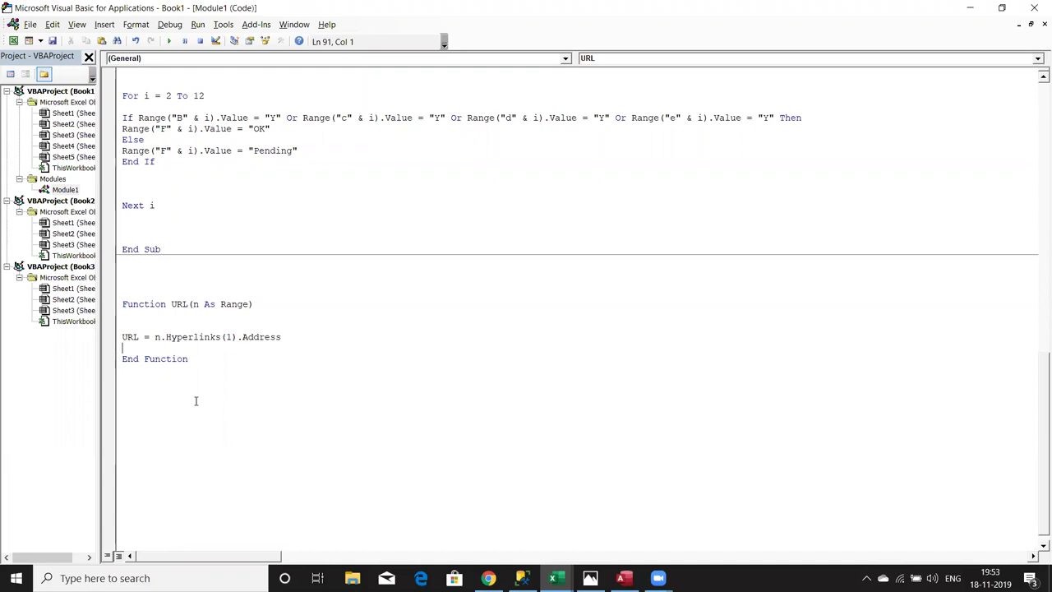
pyautogui.hotkey('alt', 'F11')
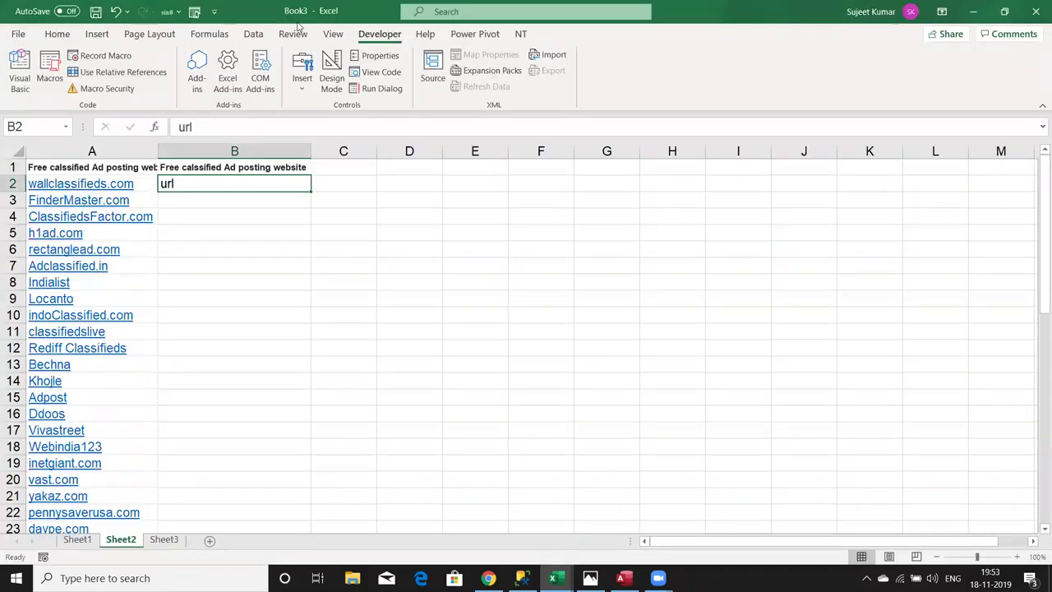
pyautogui.doubleClick(297, 25)
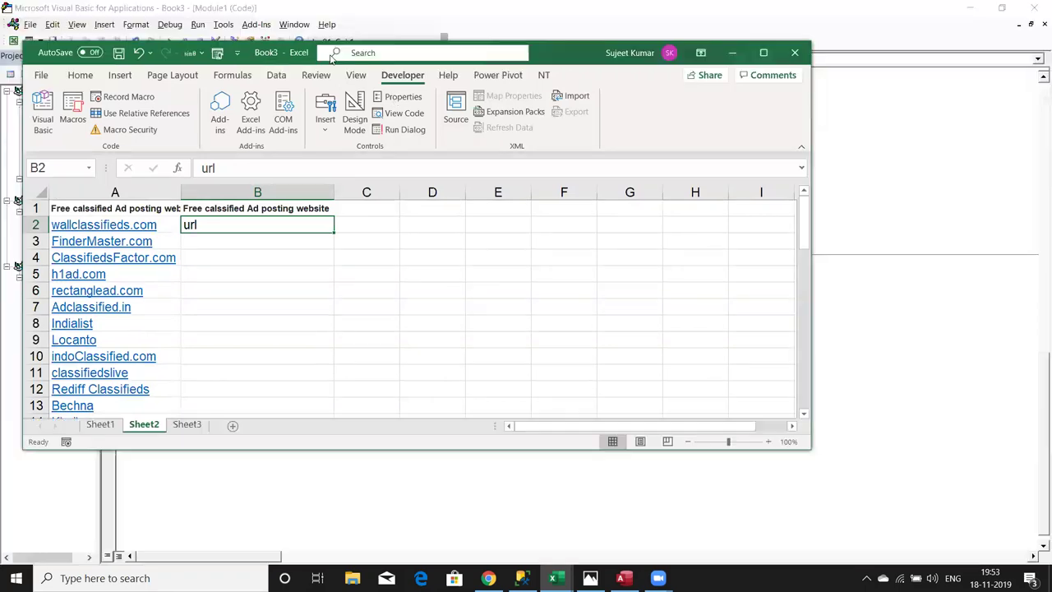
pyautogui.doubleClick(293, 59)
pyautogui.hotkey('alt', 'Tab')
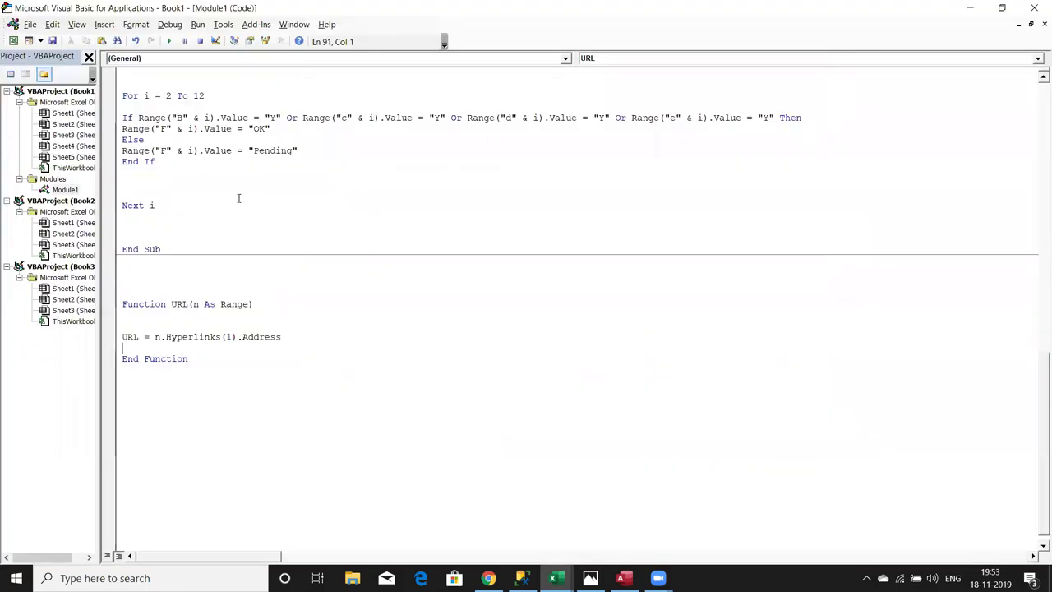
# - Remove the URL function from Book1's Module1, insert a new module in Book3, and paste it there
pyautogui.moveTo(214, 377); pyautogui.dragTo(120, 290)
pyautogui.hotkey('ctrl', 'c')
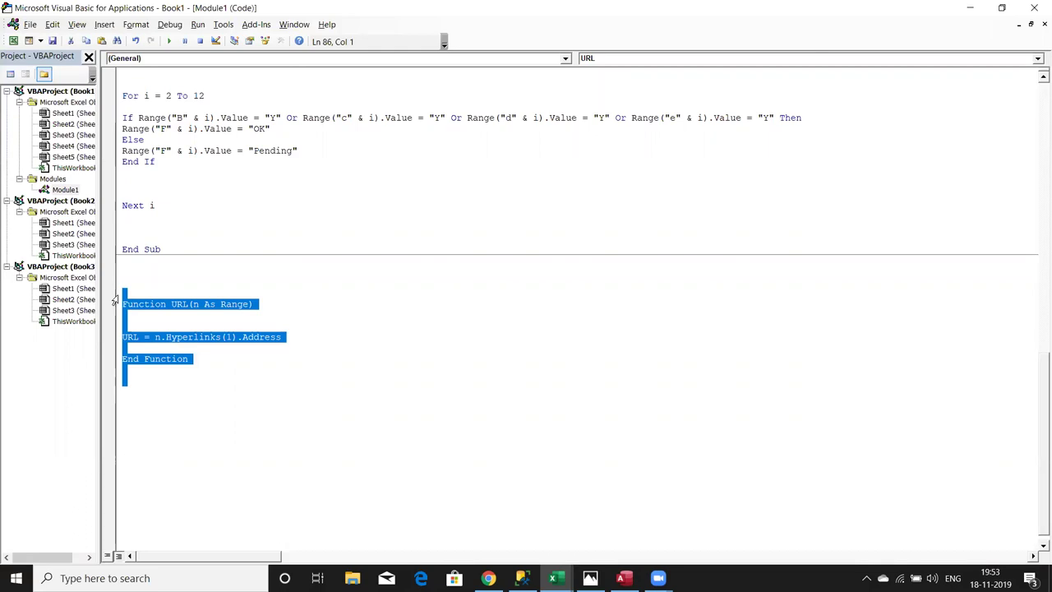
pyautogui.press('Delete')
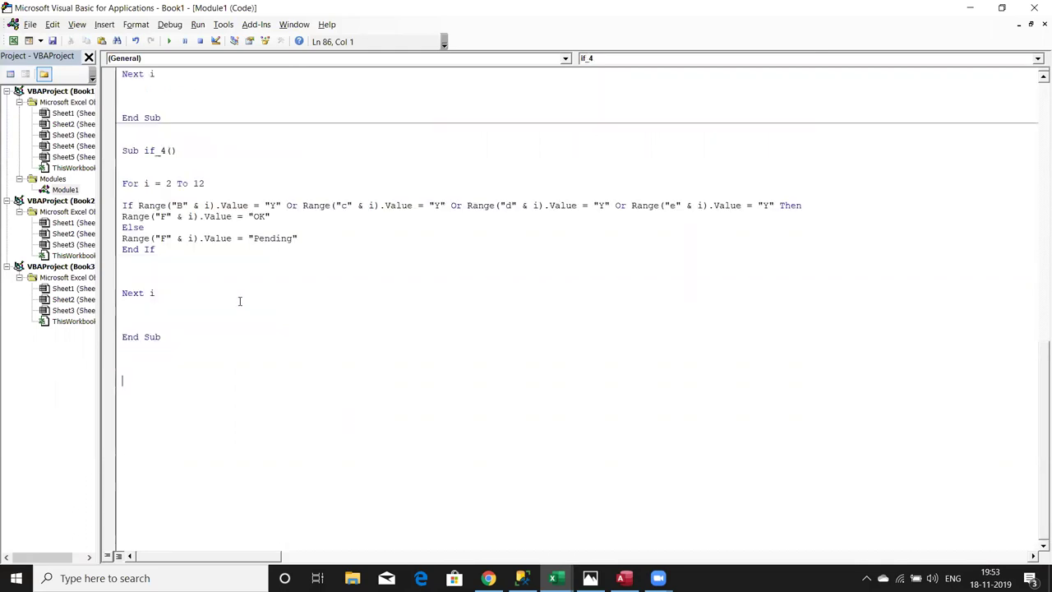
pyautogui.click(82, 279)
pyautogui.click(106, 25)
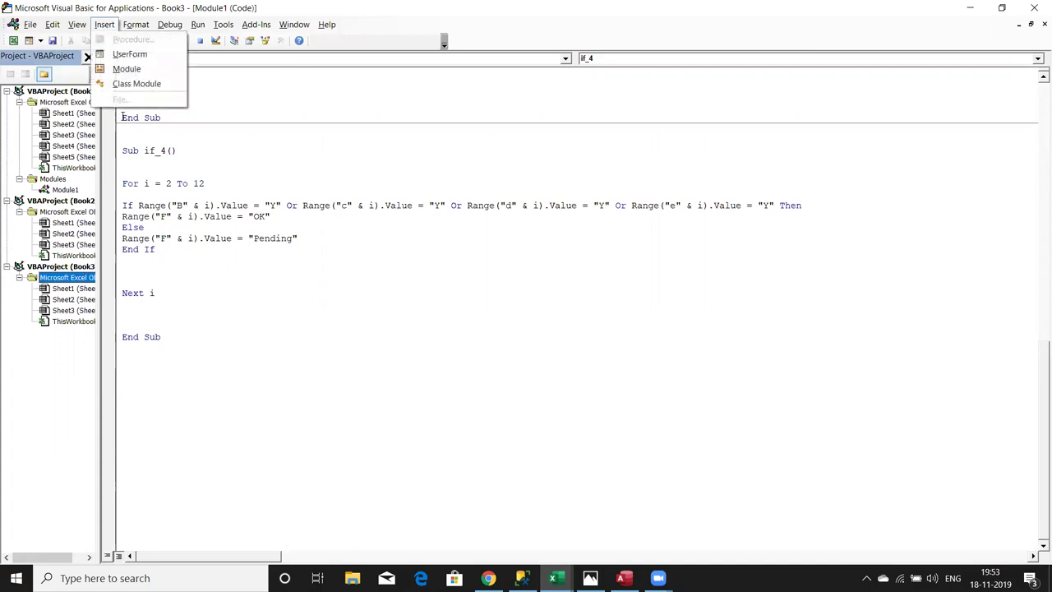
pyautogui.click(130, 83)
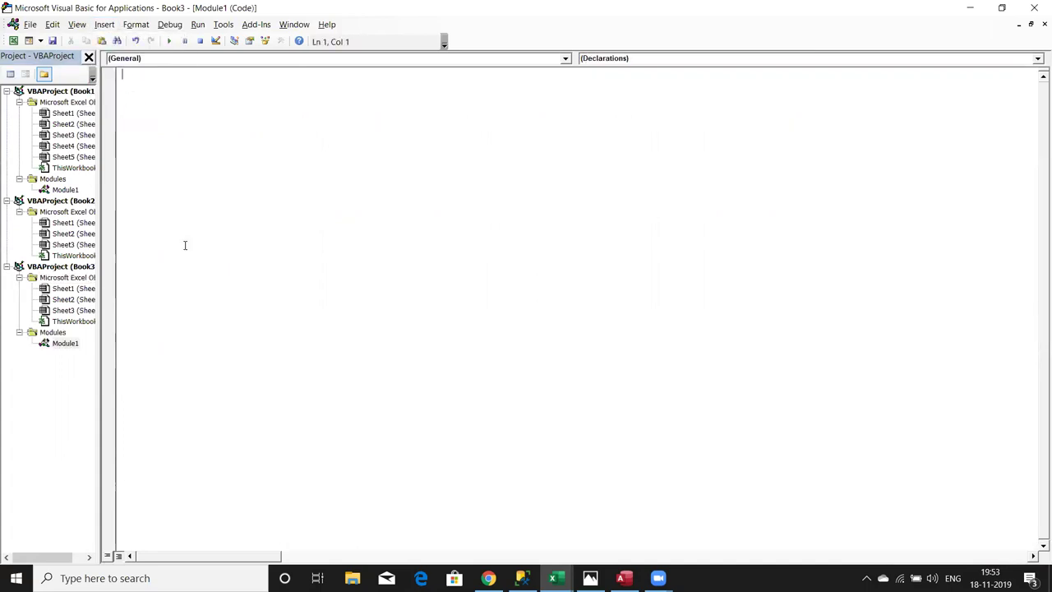
pyautogui.hotkey('ctrl', 'v')
pyautogui.hotkey('alt', 'F11')
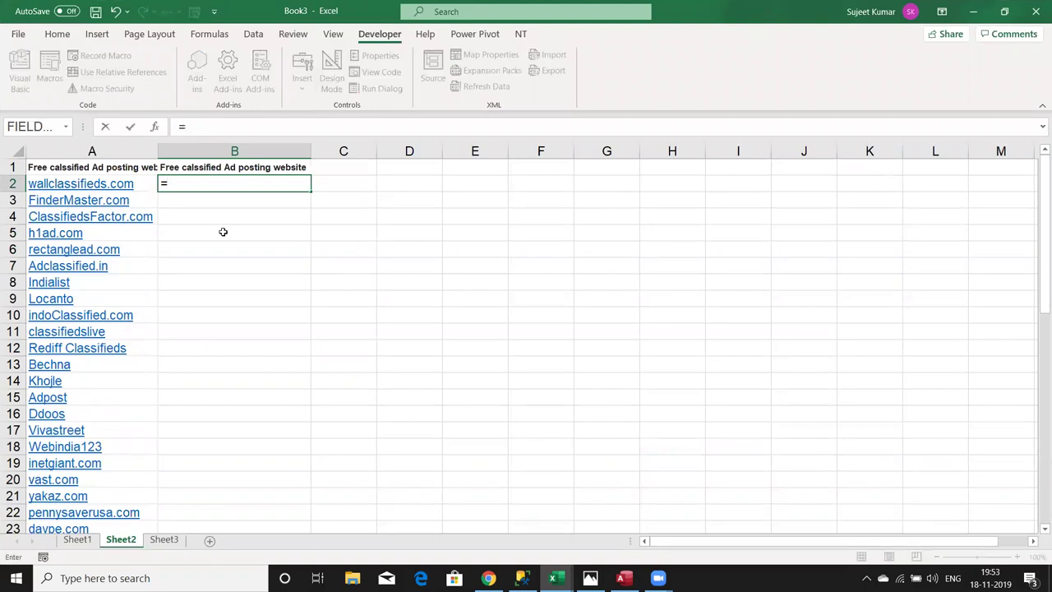
# - Enter the formula =URL(A2) in cell B2
pyautogui.write('f')
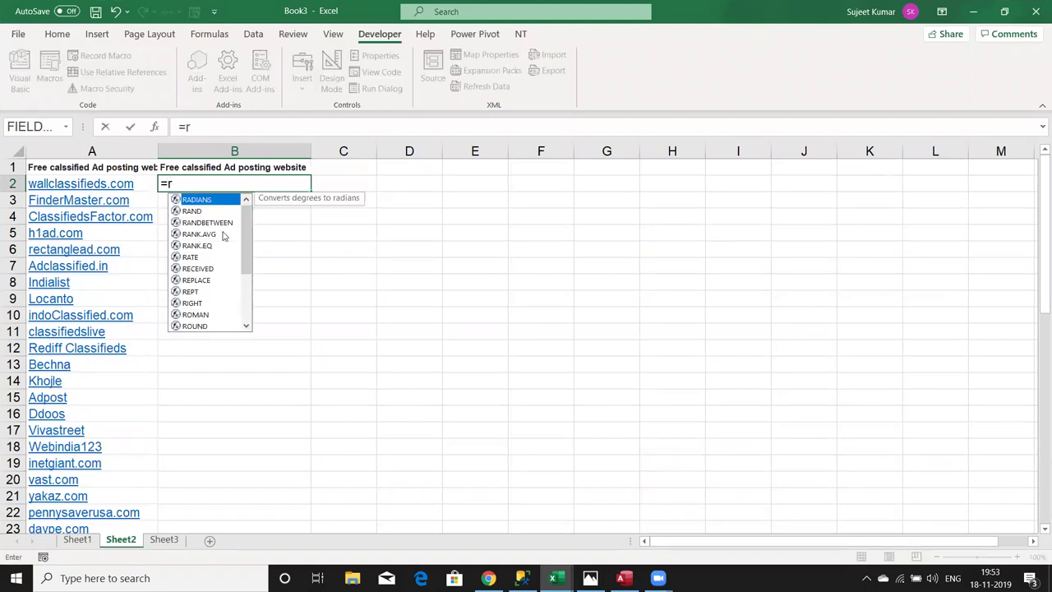
pyautogui.press('BackSpace')
pyautogui.write('ur')
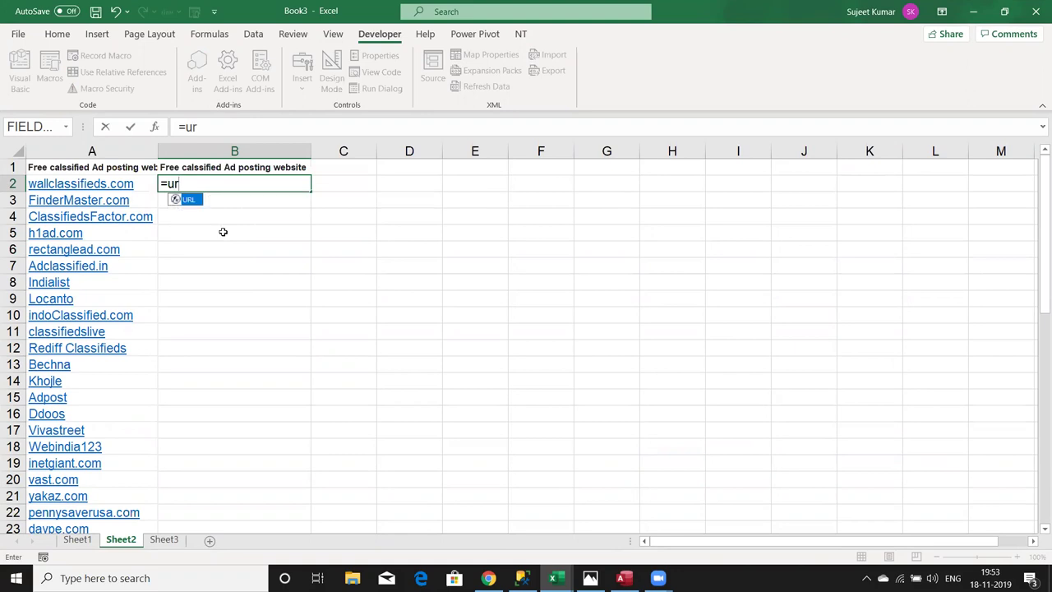
pyautogui.press('Tab')
pyautogui.press('Left')
pyautogui.press('Return')
pyautogui.press('Up')
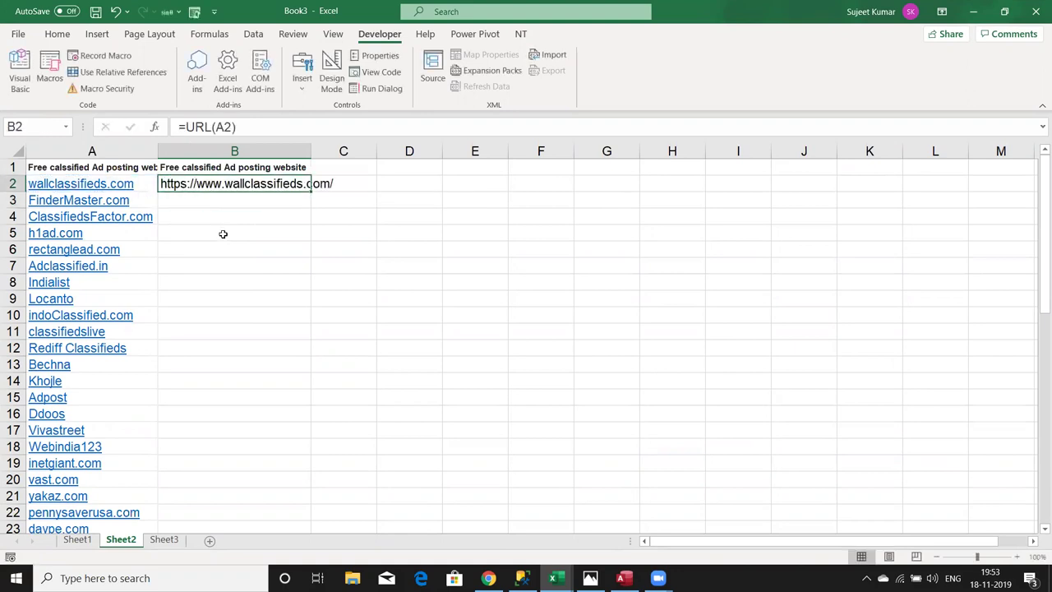
# - Fill the URL formula down to row 50 and scroll through to check the addresses
pyautogui.doubleClick(312, 189)
pyautogui.scroll(-4, 340, 234)
pyautogui.scroll(-1, 340, 237)
pyautogui.scroll(-4, 341, 240)
pyautogui.scroll(-4, 340, 240)
pyautogui.scroll(5, 341, 239)
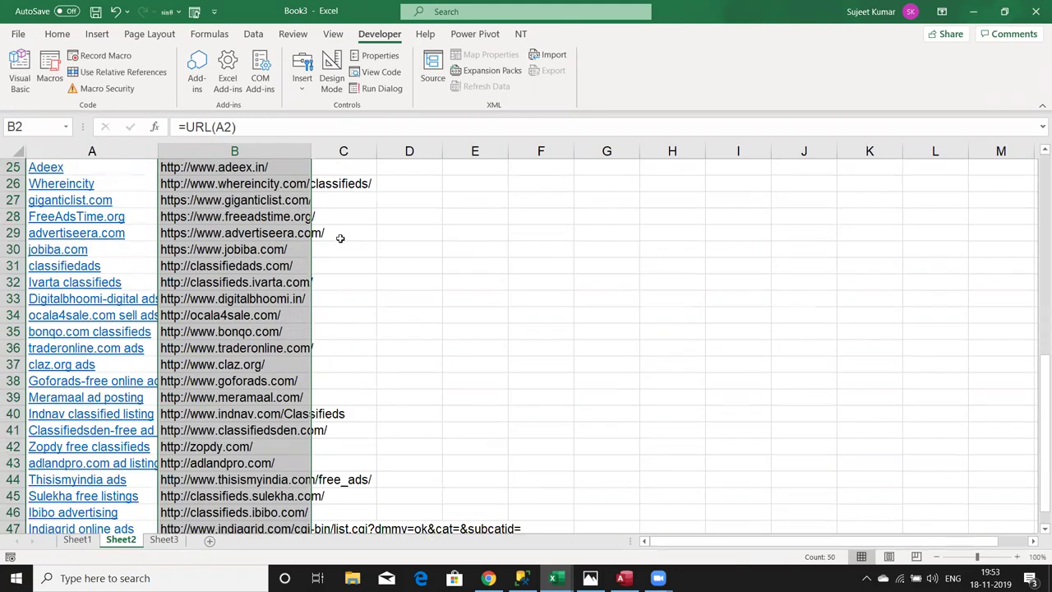
pyautogui.scroll(4, 341, 239)
pyautogui.scroll(1, 340, 238)
pyautogui.scroll(4, 340, 238)
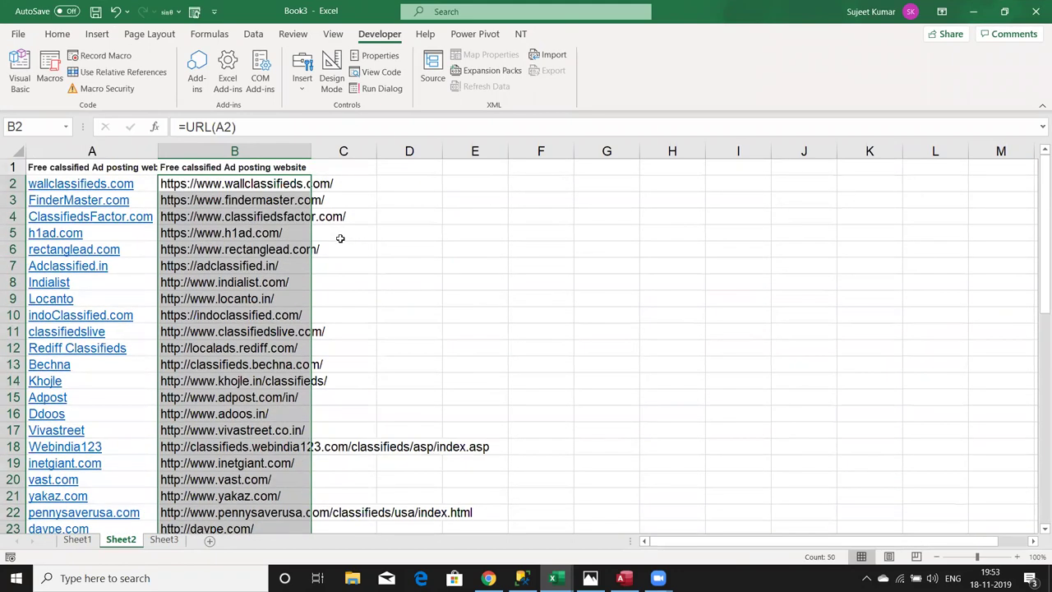
pyautogui.hotkey('alt', 'Tab')
pyautogui.hotkey('alt', 'Tab')
pyautogui.hotkey('alt', 'Tab')
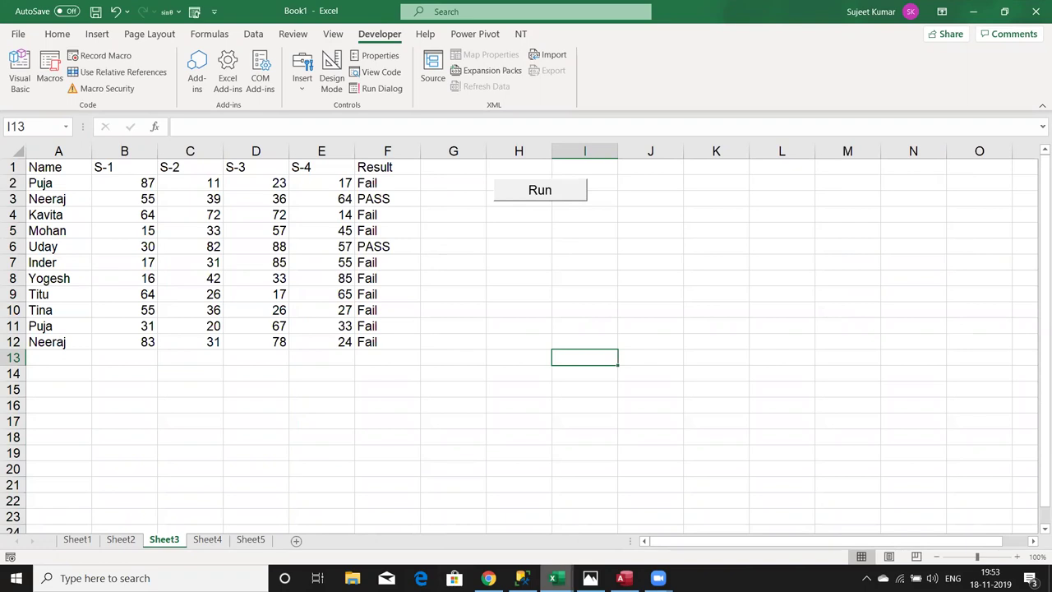
# - Bring Book2 forward and look through its Sheet1, Sheet2 and Sheet3
pyautogui.moveTo(552, 577)
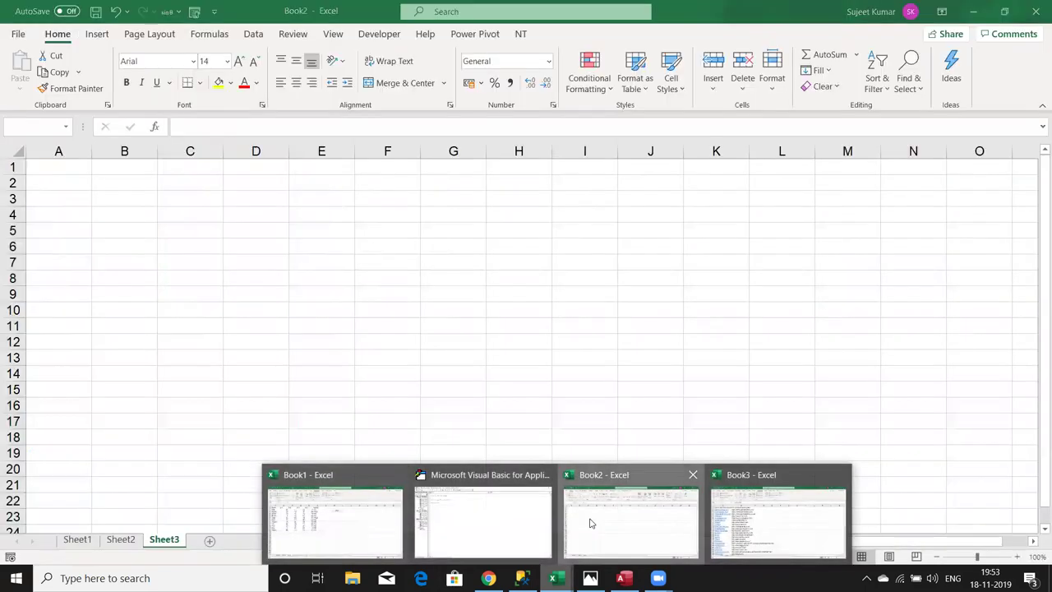
pyautogui.click(590, 522)
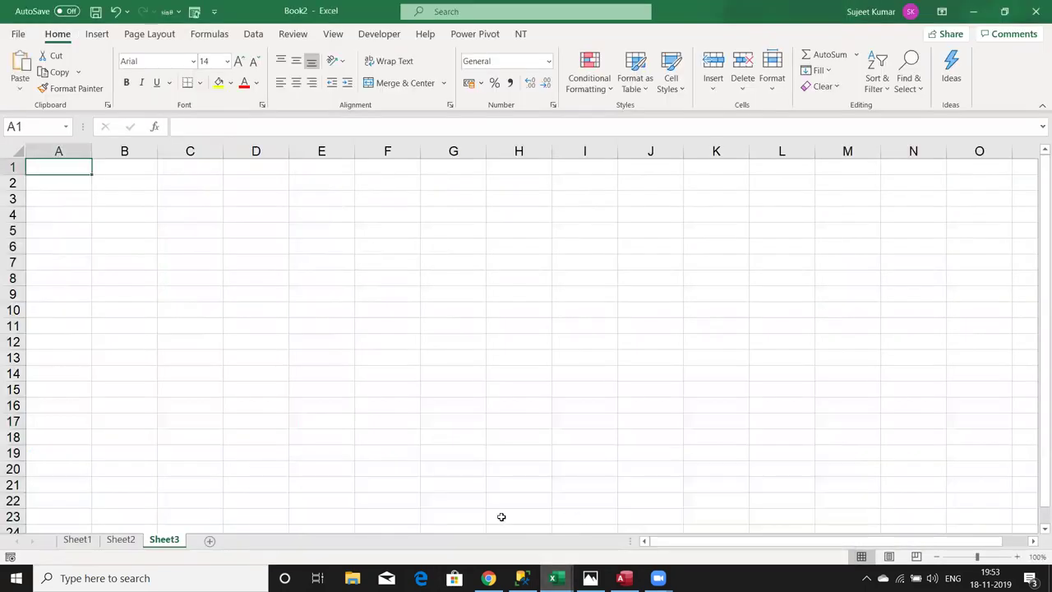
pyautogui.click(94, 543)
pyautogui.click(113, 539)
pyautogui.click(156, 540)
# - Refresh the desktop, bring Book2 back, and show the Data ribbon commands
pyautogui.press('super+d')
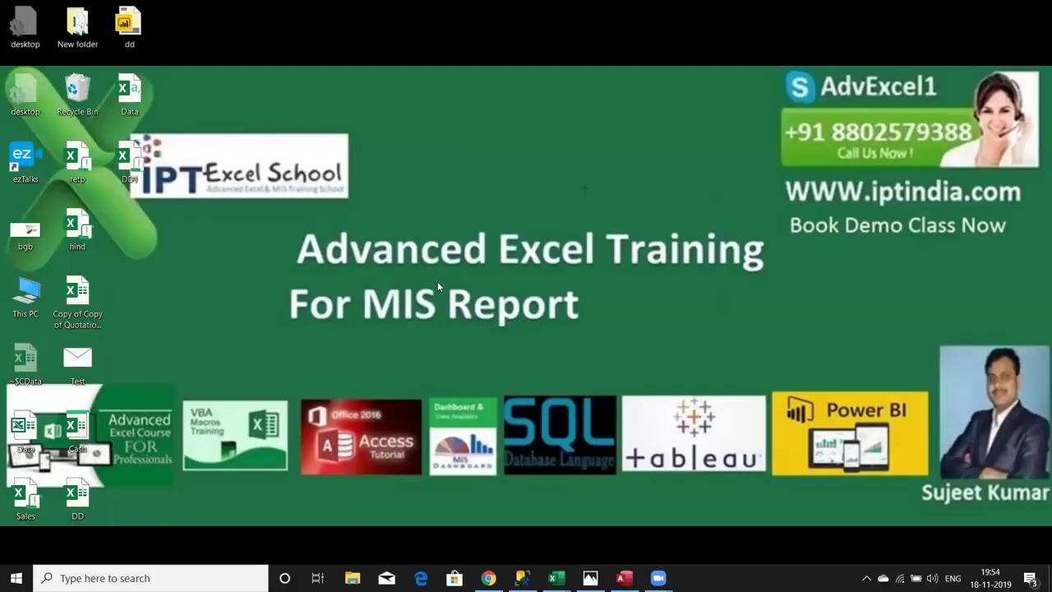
pyautogui.rightClick(359, 74)
pyautogui.click(379, 117)
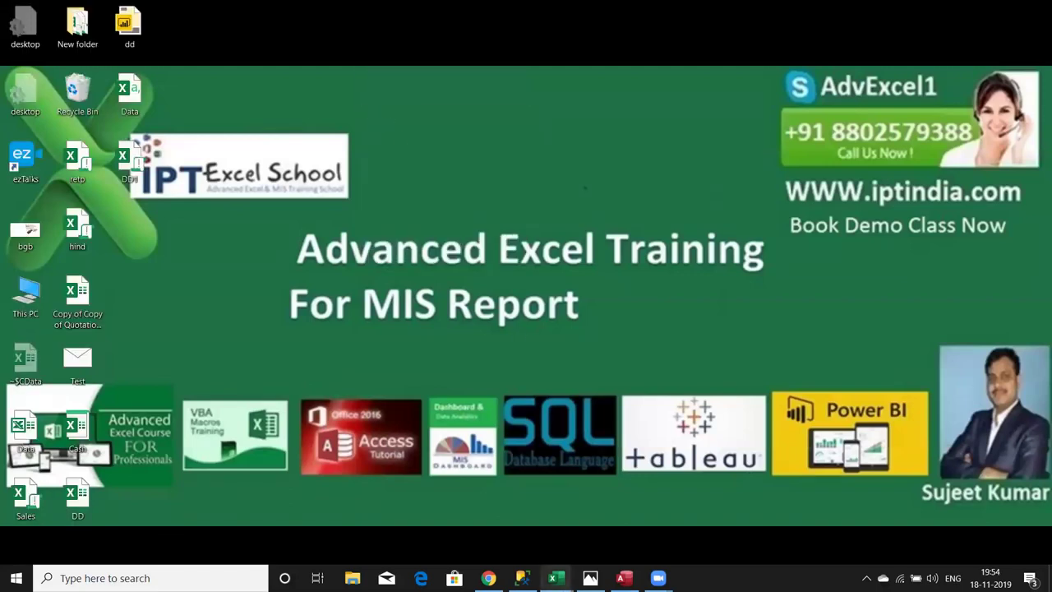
pyautogui.moveTo(556, 578)
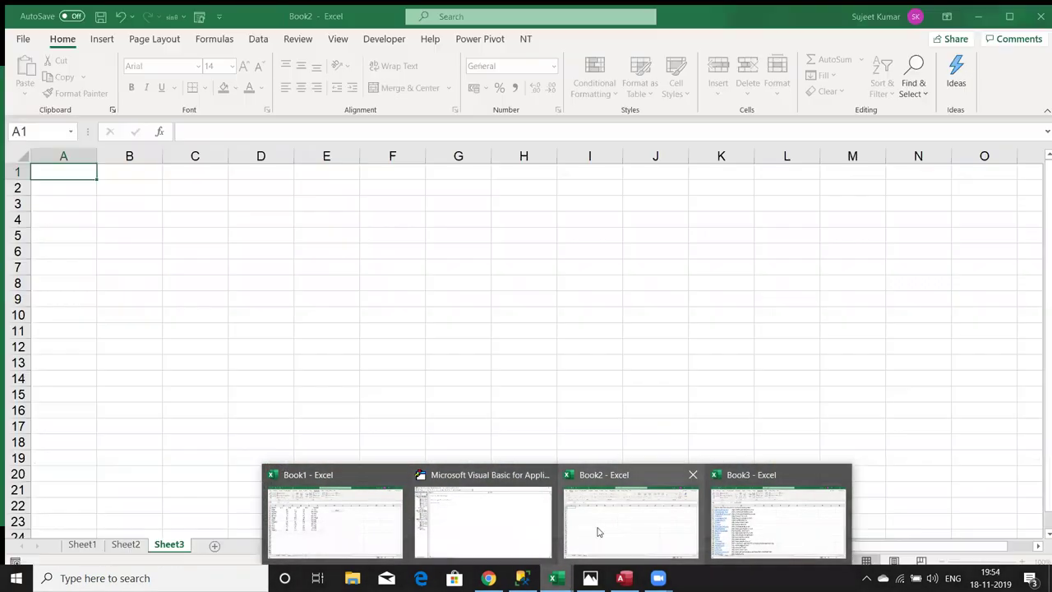
pyautogui.click(598, 532)
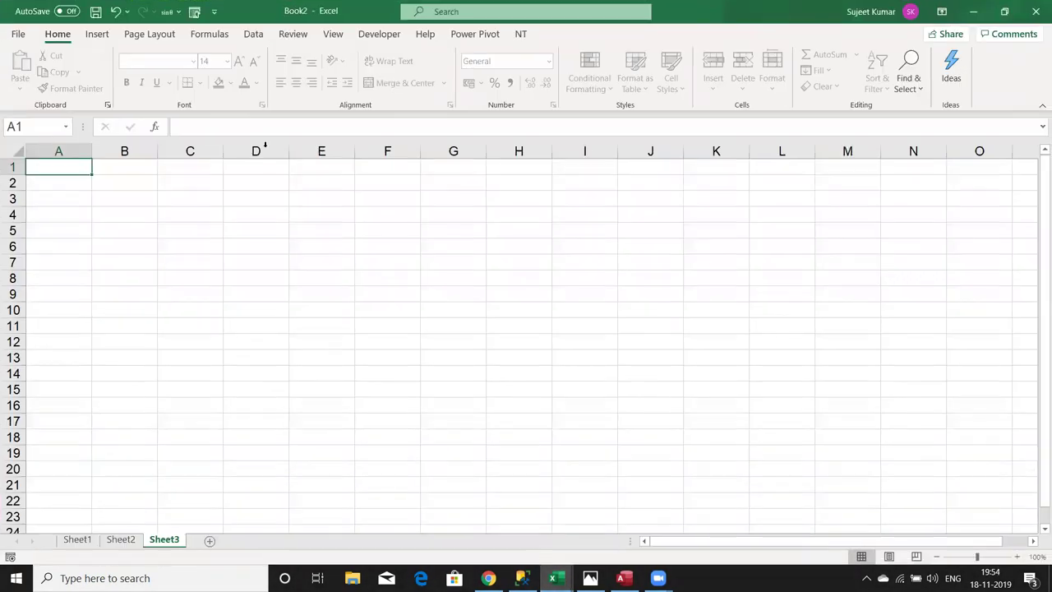
pyautogui.click(246, 35)
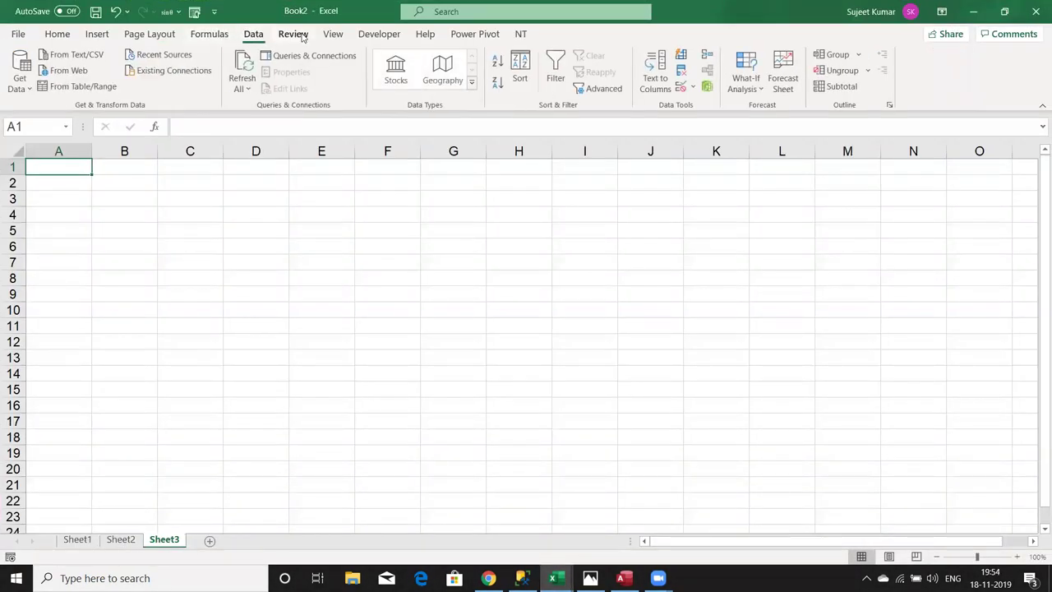
# - Open Macro Security from the Developer tab, review it, and close it again
pyautogui.click(355, 36)
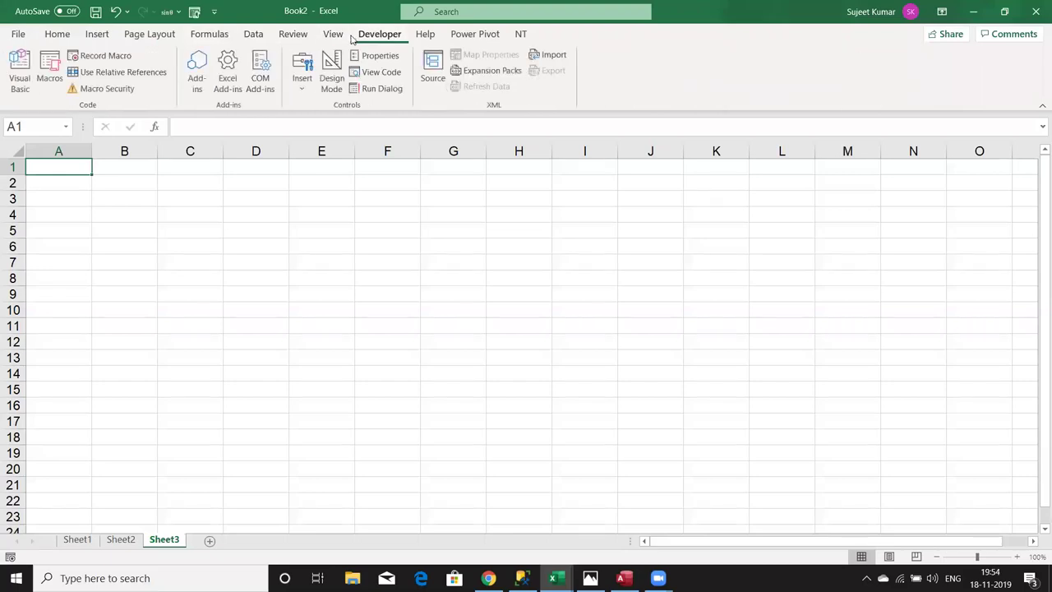
pyautogui.click(123, 90)
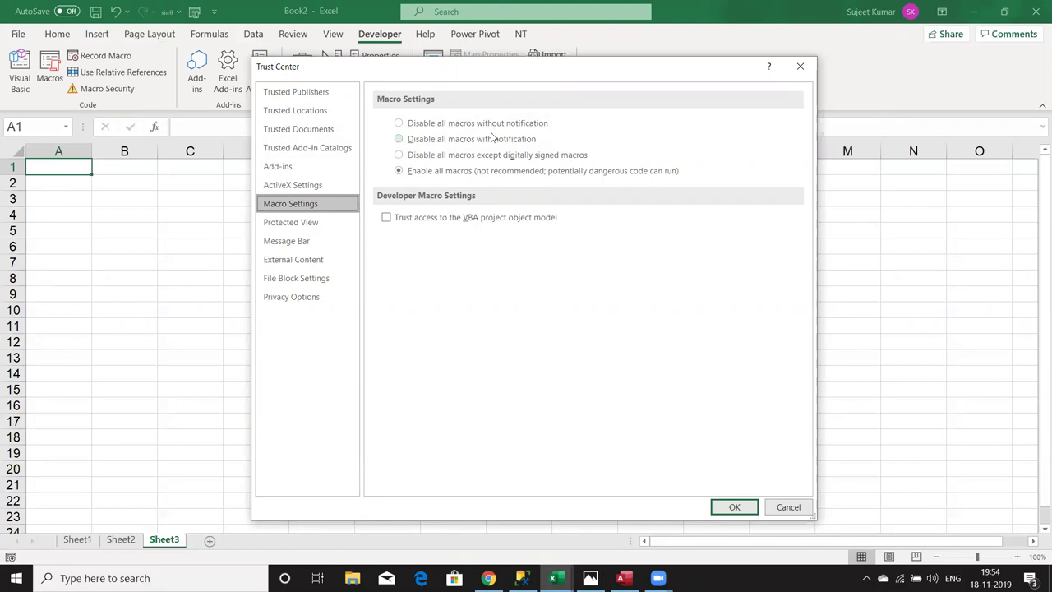
pyautogui.click(812, 73)
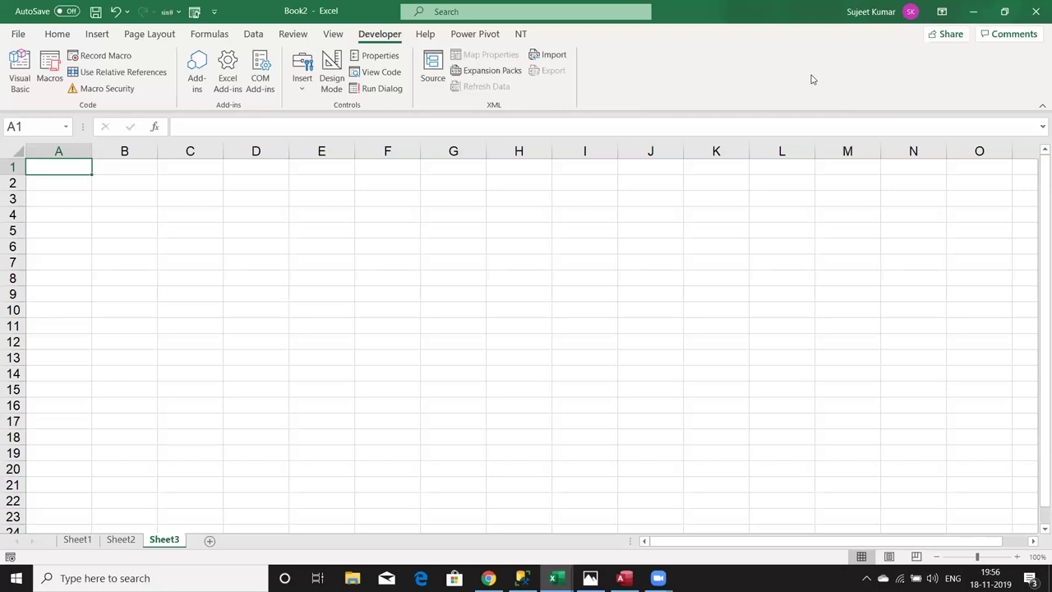
# - Show and refresh the desktop, then bring Book2 back to the front
pyautogui.press('super+d')
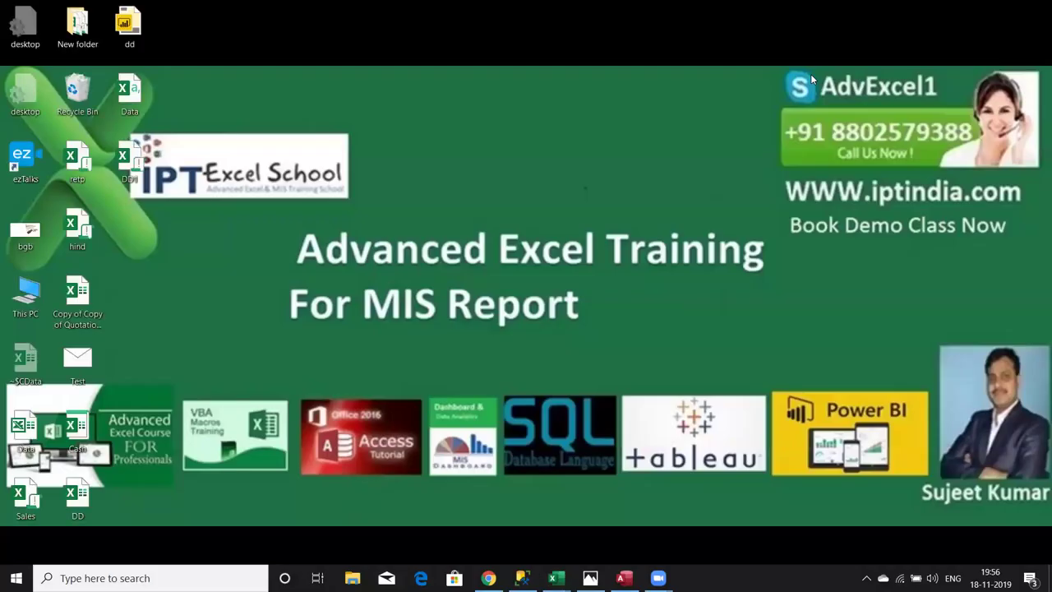
pyautogui.rightClick(646, 150)
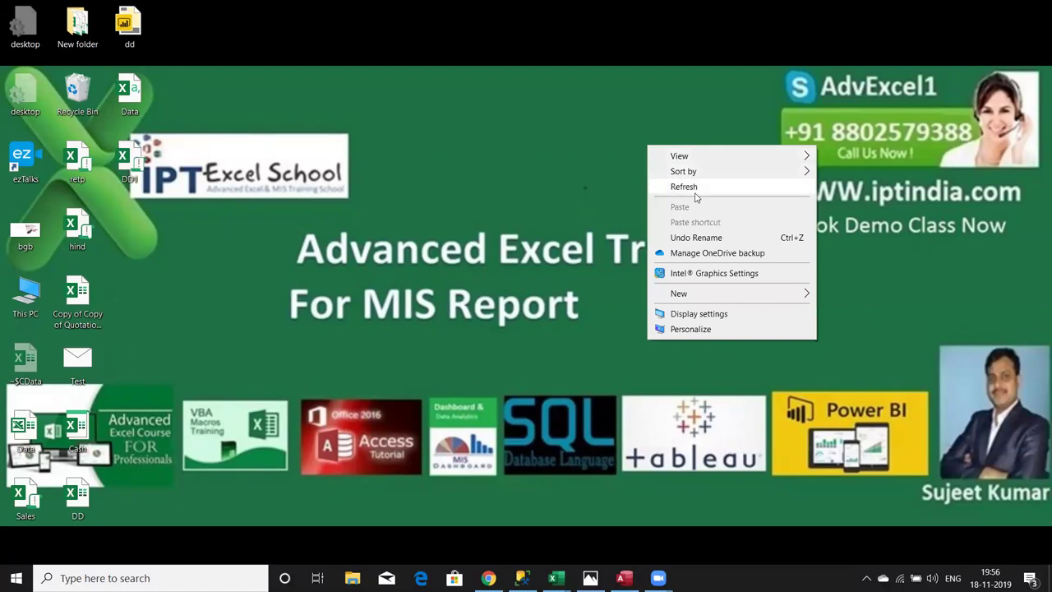
pyautogui.click(693, 186)
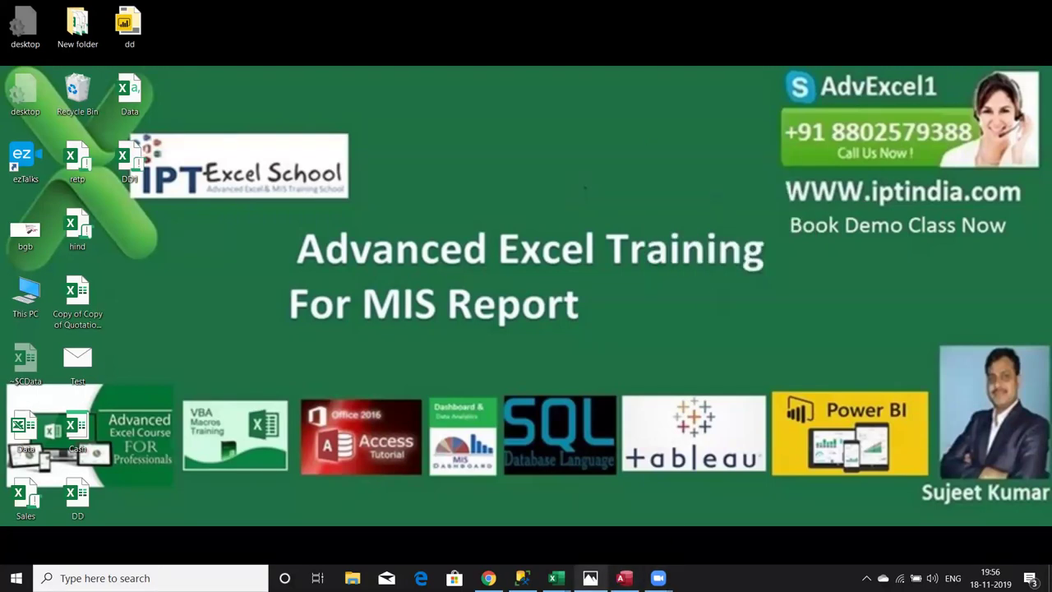
pyautogui.moveTo(590, 578)
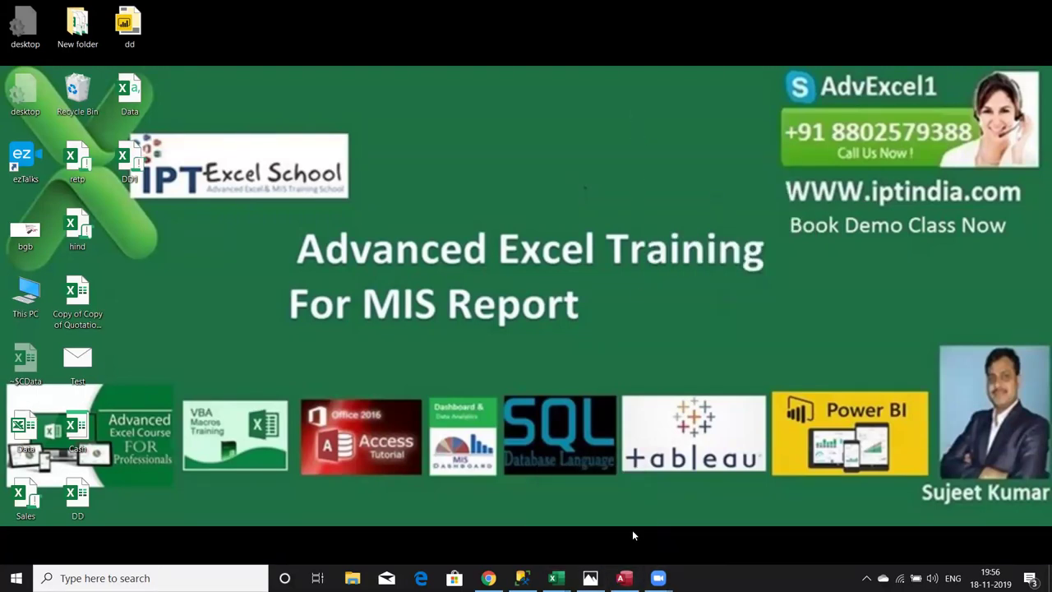
pyautogui.moveTo(557, 578)
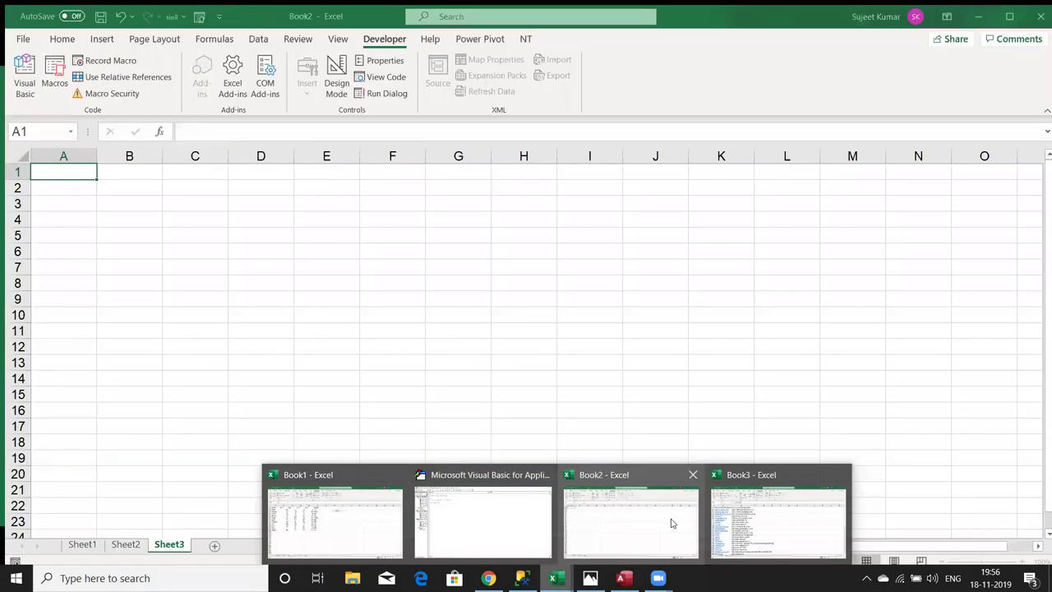
pyautogui.click(674, 521)
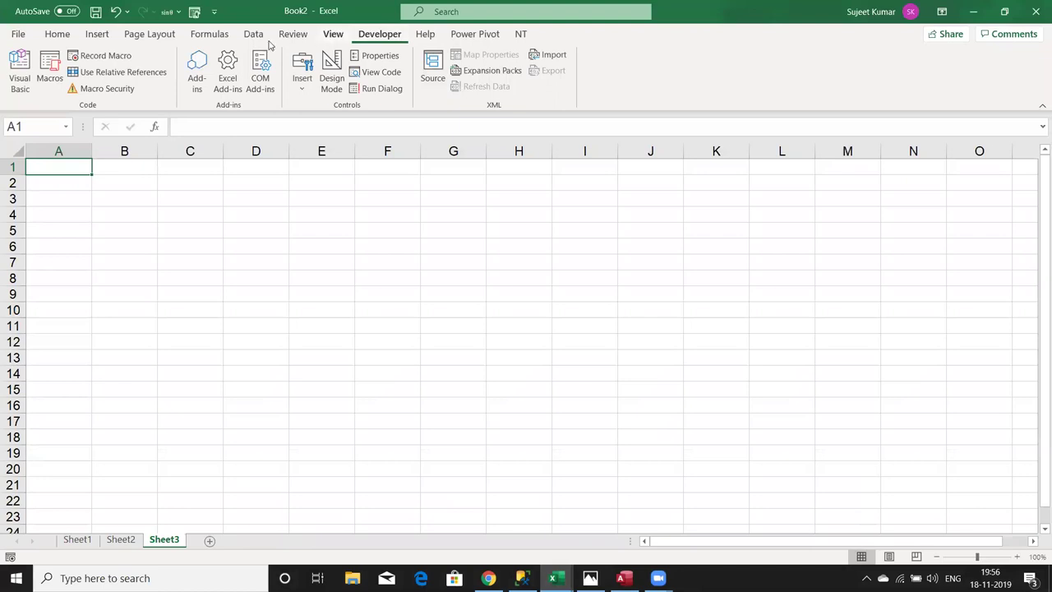
# - Check Excel Options, then open Macro Security, which has all macros enabled
pyautogui.hotkey('alt', 'f')
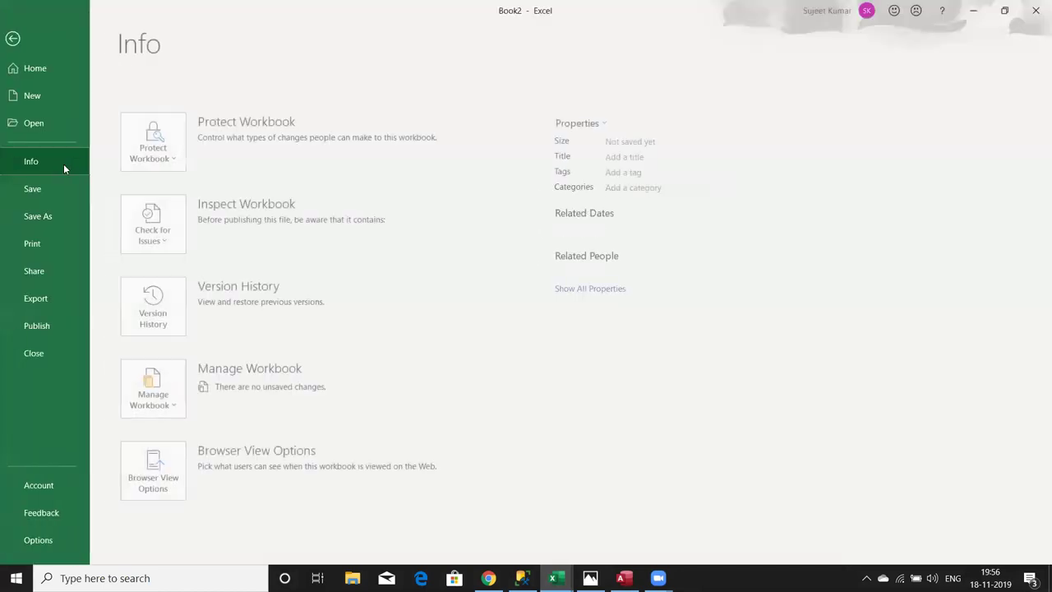
pyautogui.click(79, 545)
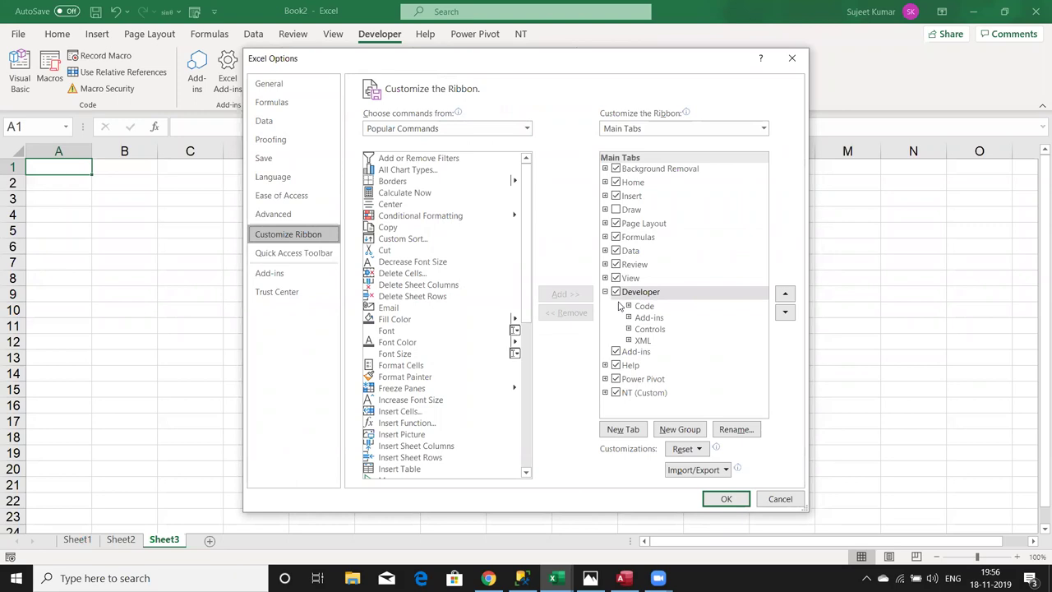
pyautogui.click(791, 57)
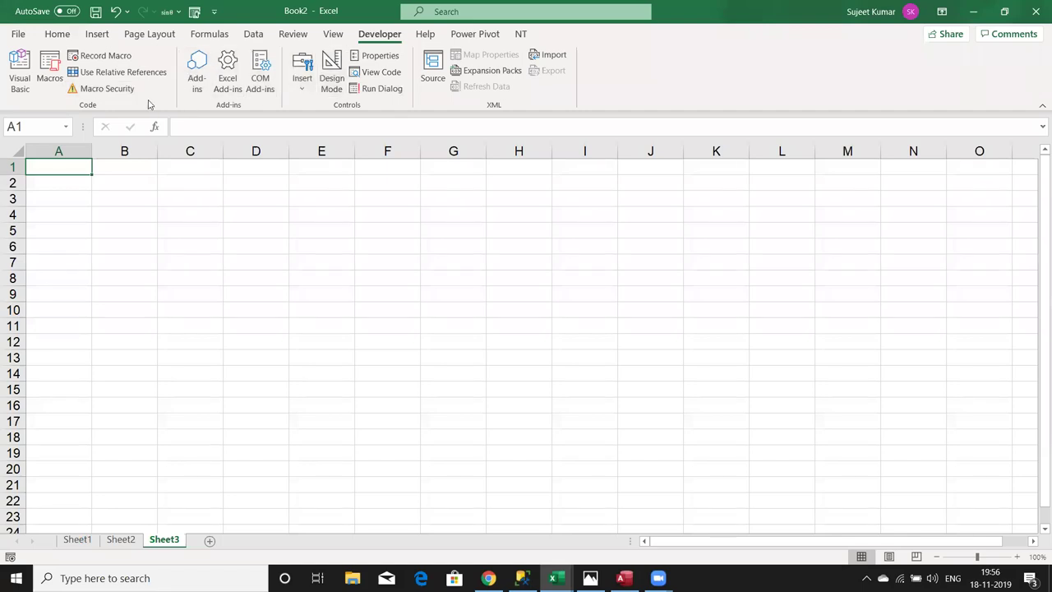
pyautogui.click(107, 88)
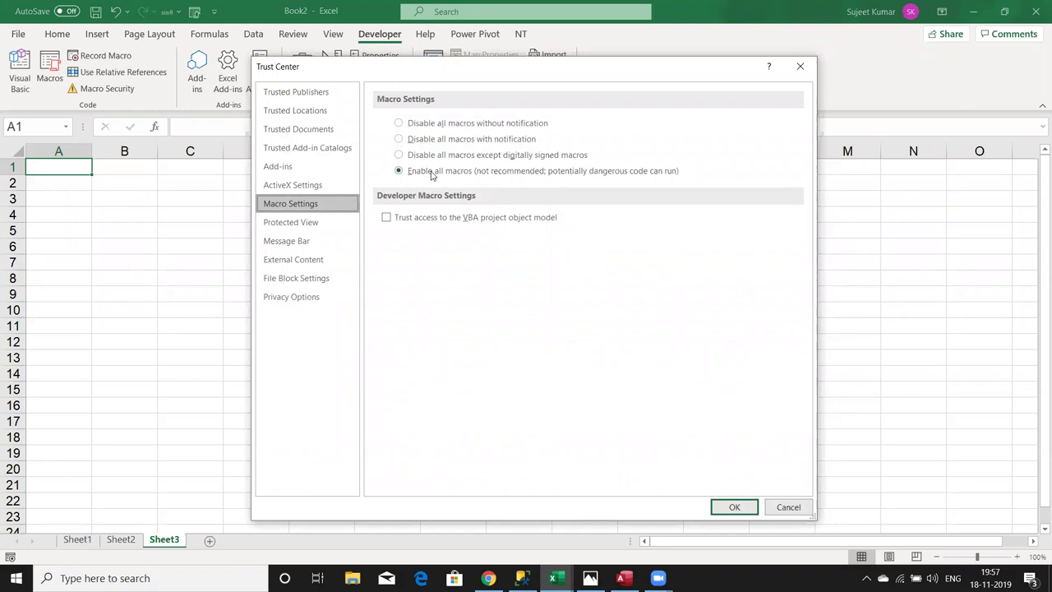
# - Close the Trust Center and open the Save As browse dialog for Book2
pyautogui.click(803, 73)
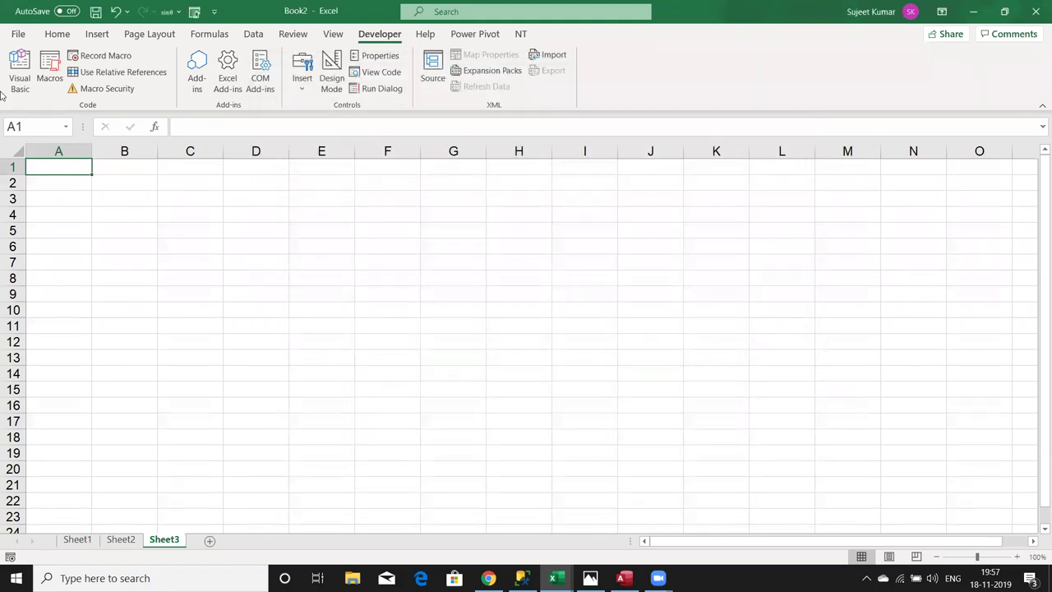
pyautogui.click(23, 36)
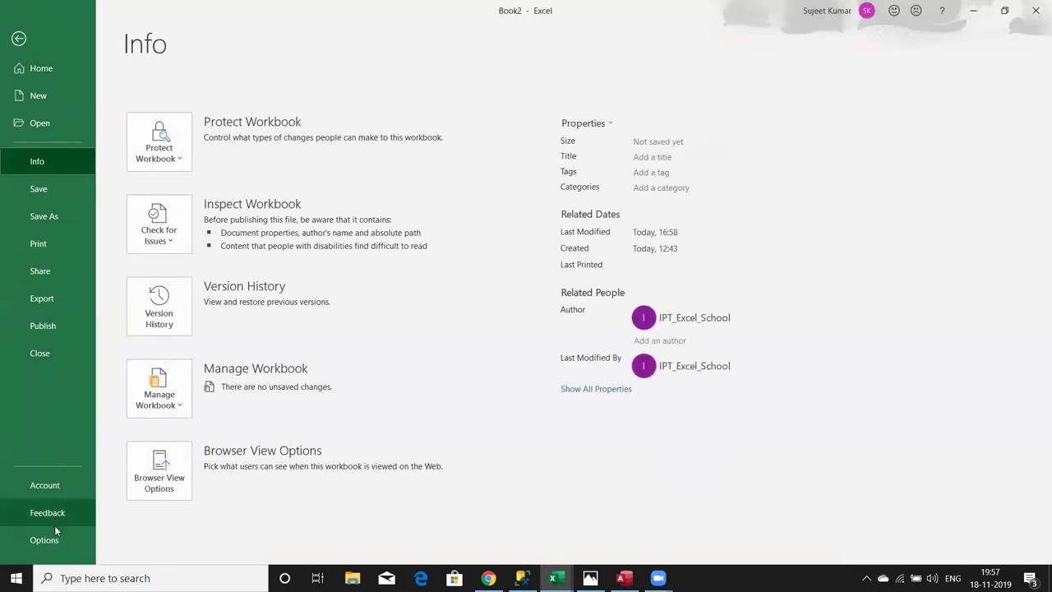
pyautogui.click(33, 219)
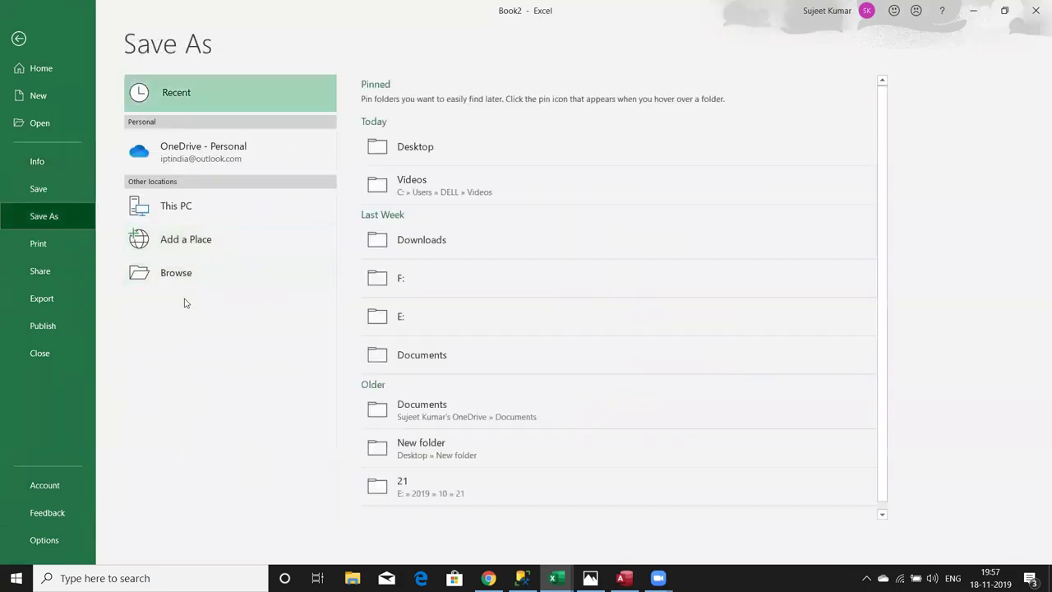
pyautogui.click(189, 284)
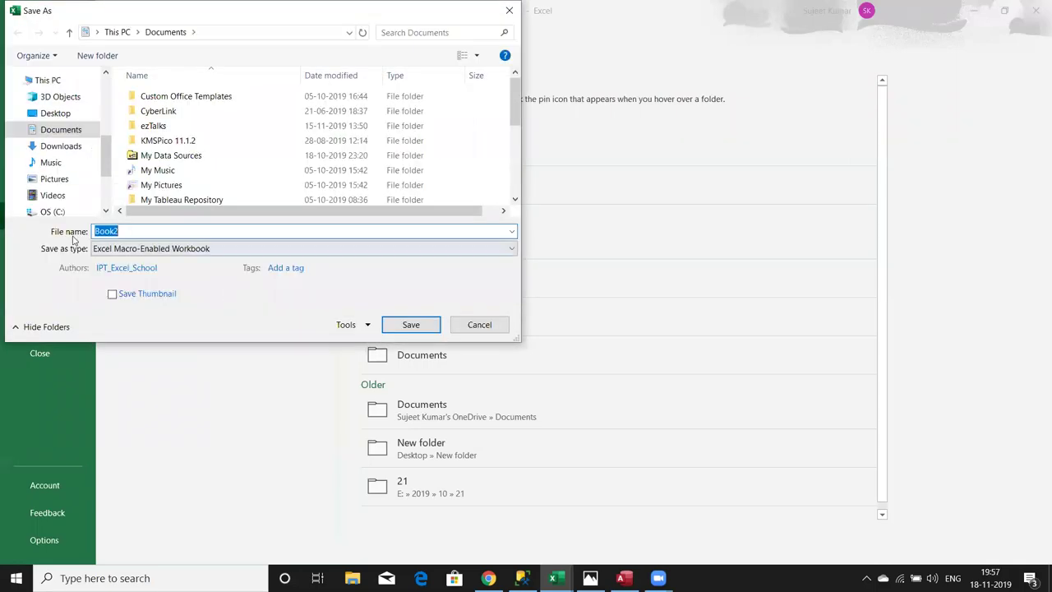
# - Switch the save type from Excel Workbook to Excel Macro-Enabled Workbook, then cancel saving
pyautogui.click(178, 251)
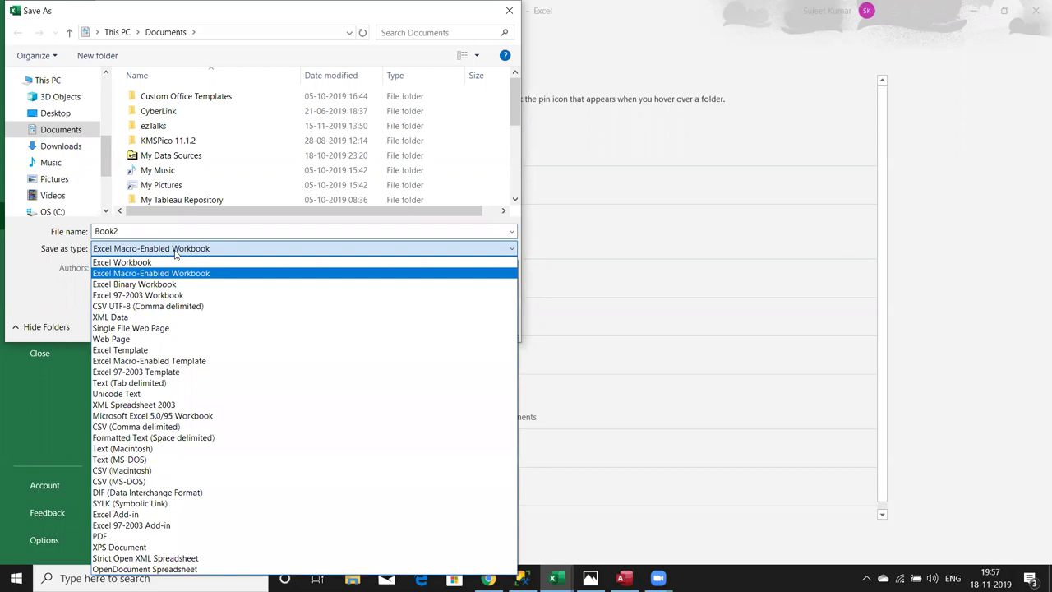
pyautogui.click(173, 262)
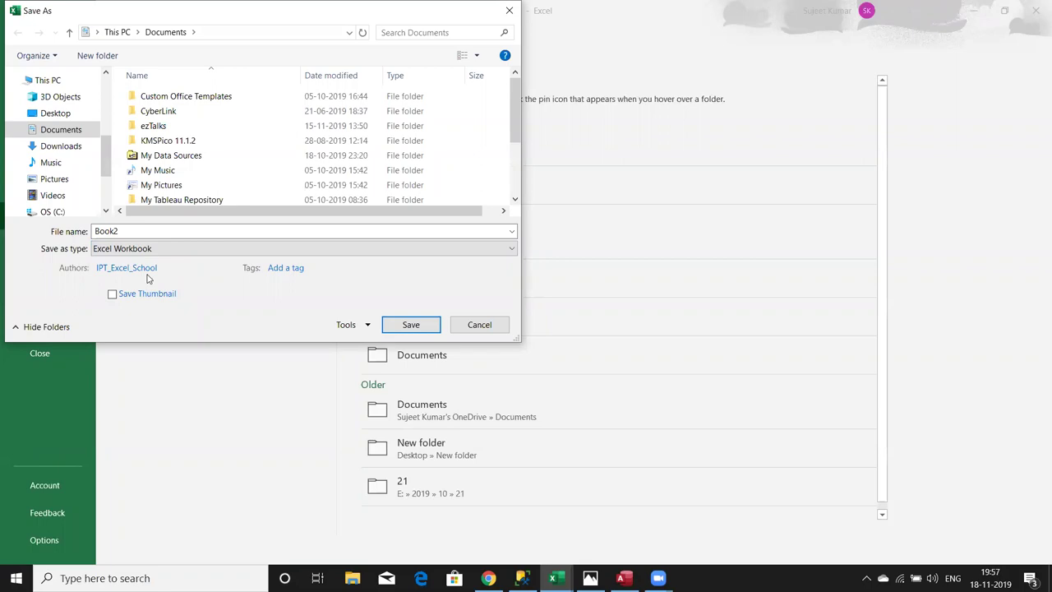
pyautogui.click(147, 250)
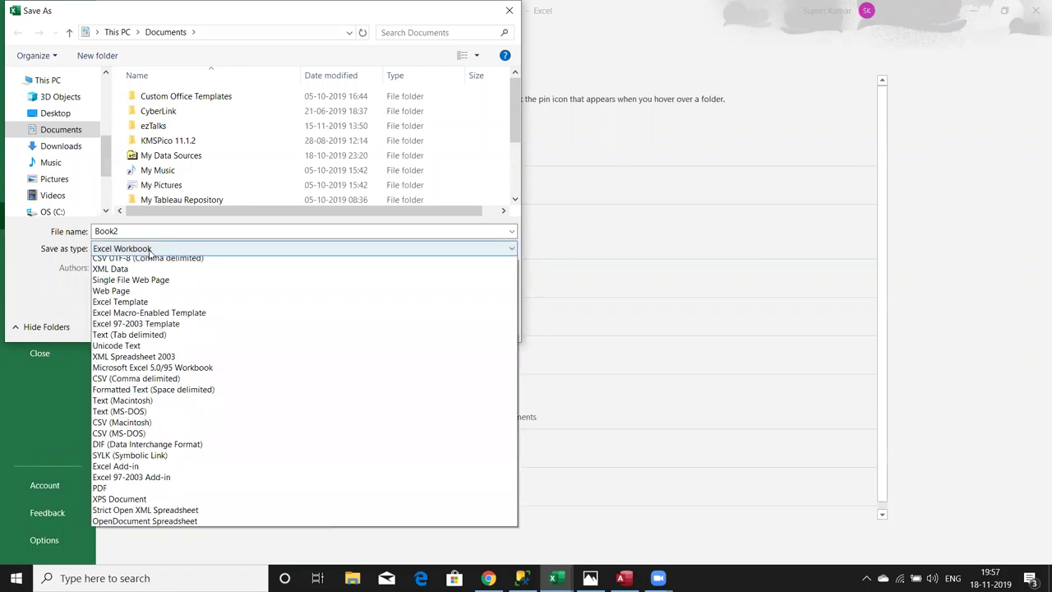
pyautogui.click(148, 272)
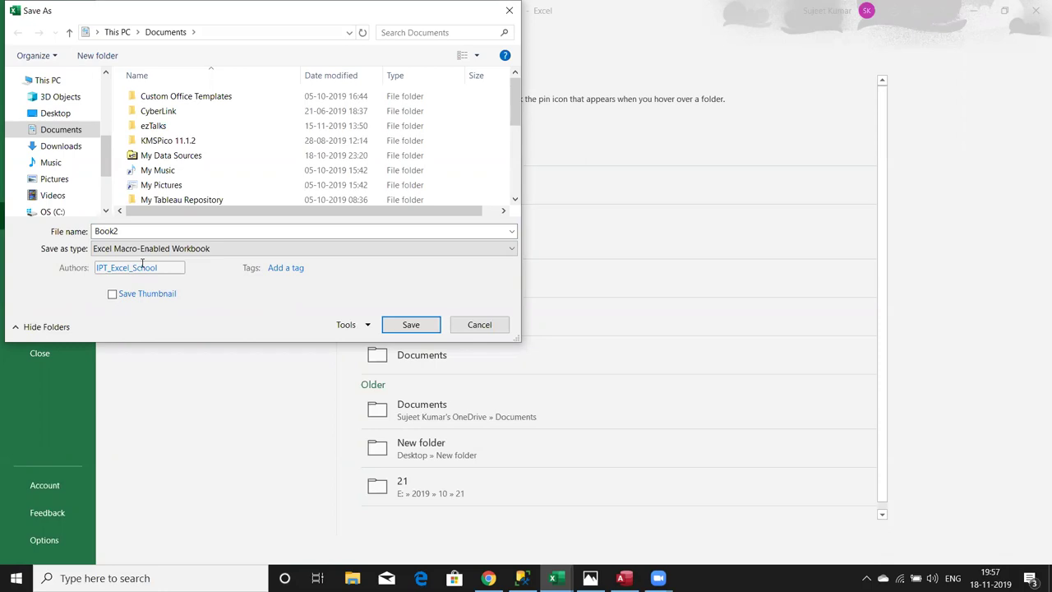
pyautogui.press('Escape')
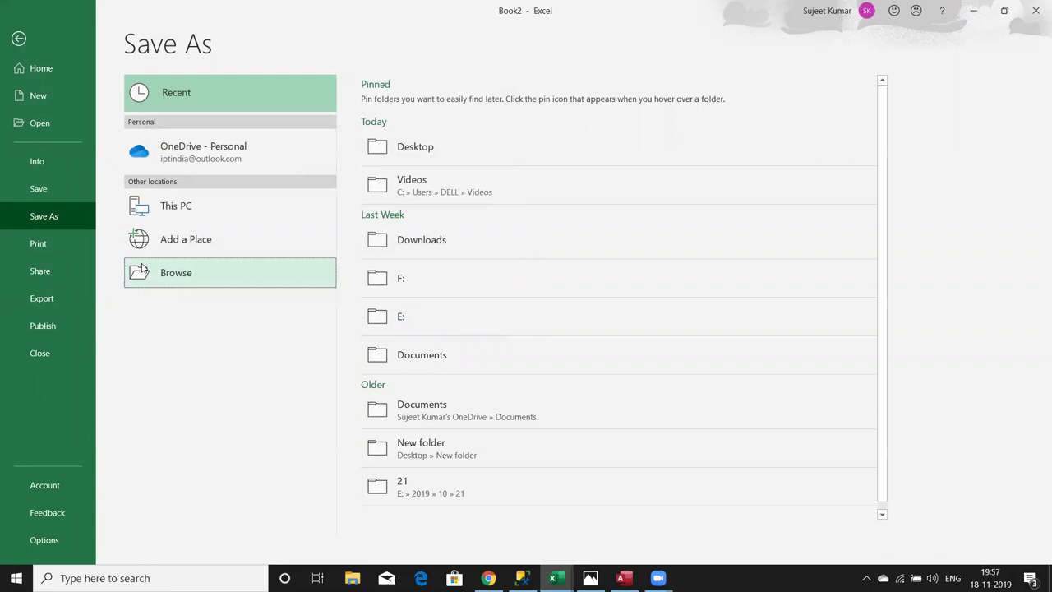
# - Confirm Excel Macro-Enabled Workbook is the default save format under Options > Save, then close Options
pyautogui.click(27, 546)
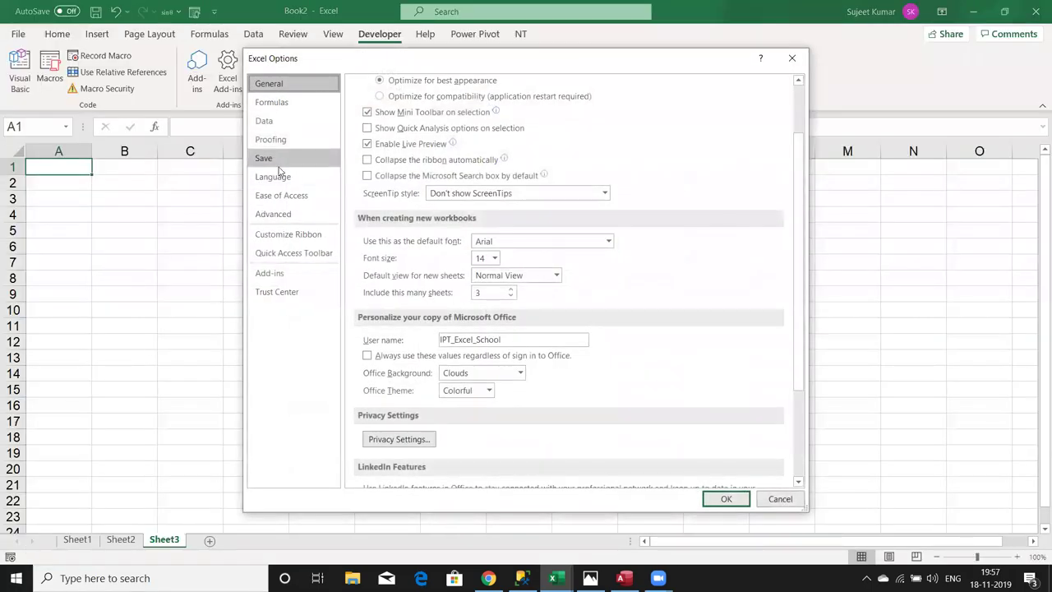
pyautogui.click(278, 163)
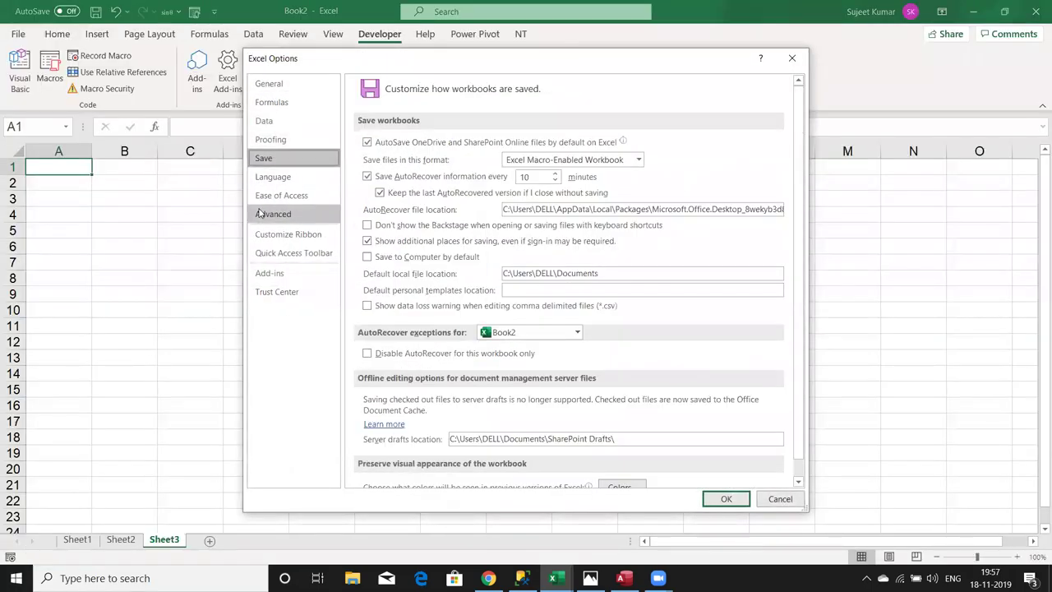
pyautogui.click(546, 160)
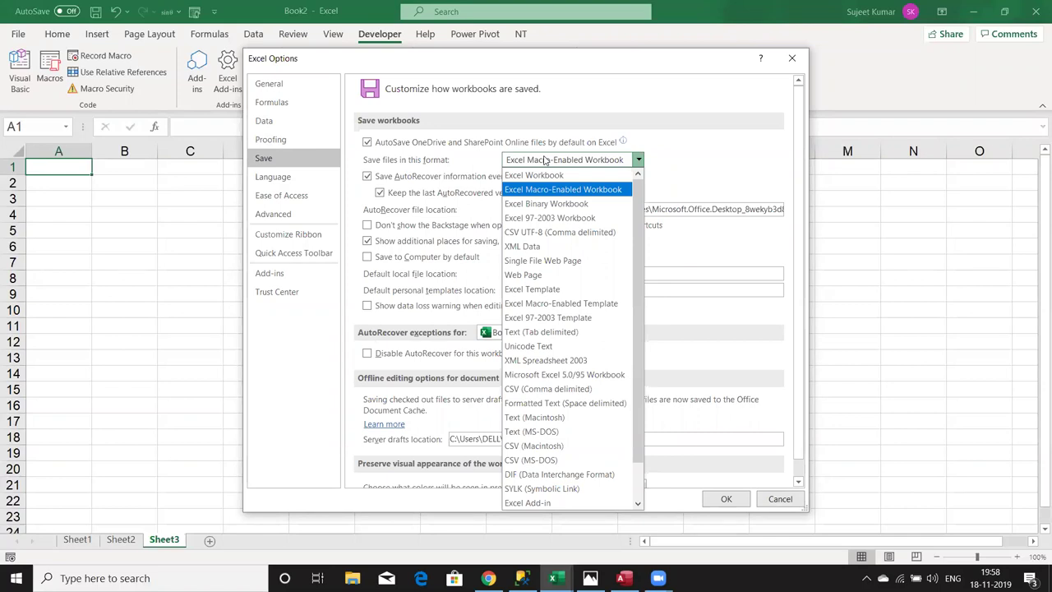
pyautogui.click(543, 159)
pyautogui.press('Return')
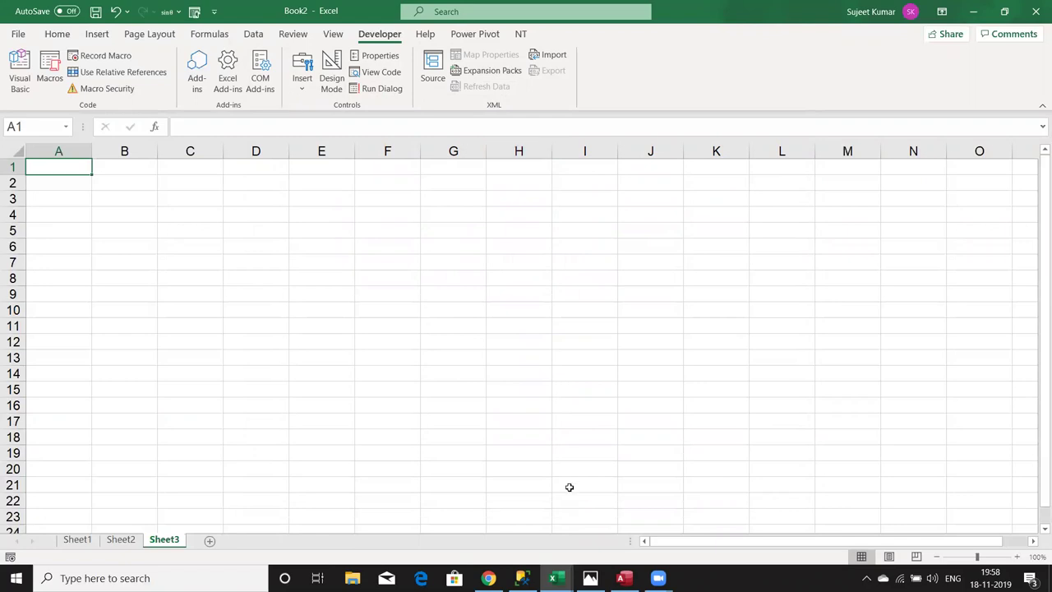
# - Switch to Chrome and go to the excel-vba.com site from the address bar
pyautogui.click(488, 578)
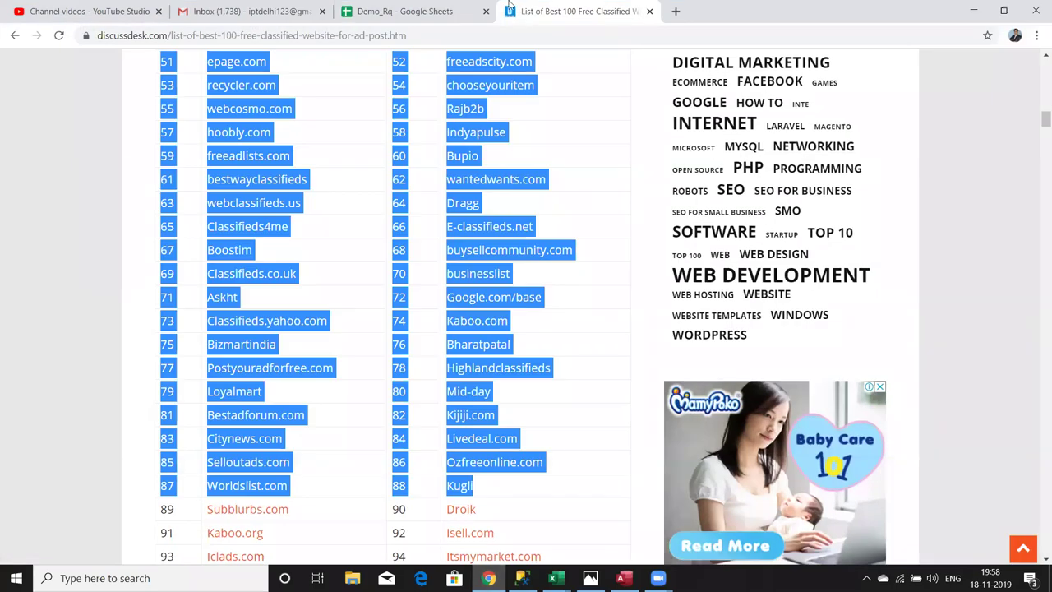
pyautogui.click(493, 32)
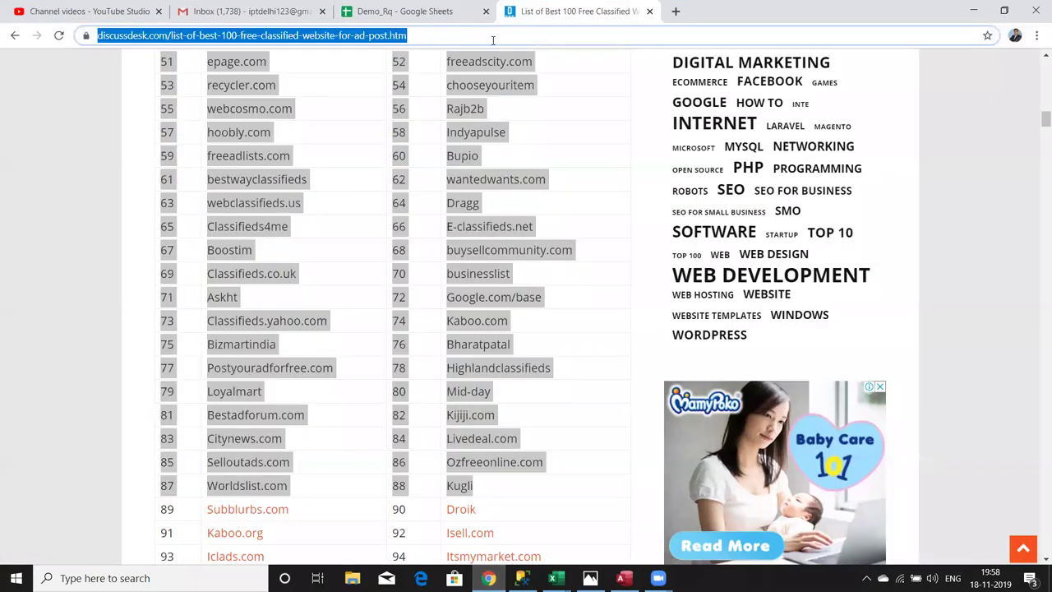
pyautogui.write('exce')
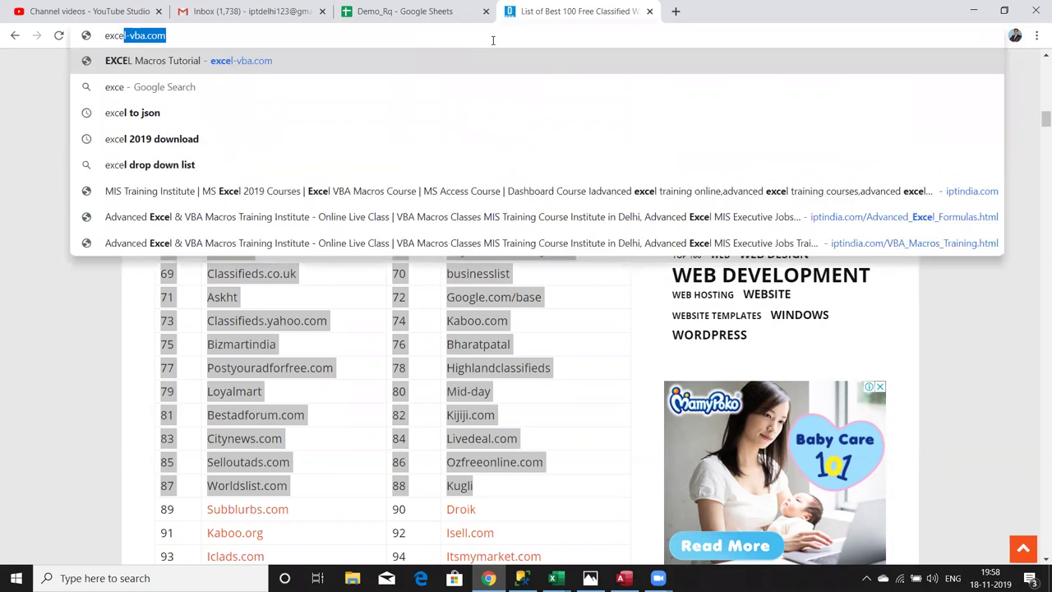
pyautogui.press('Return')
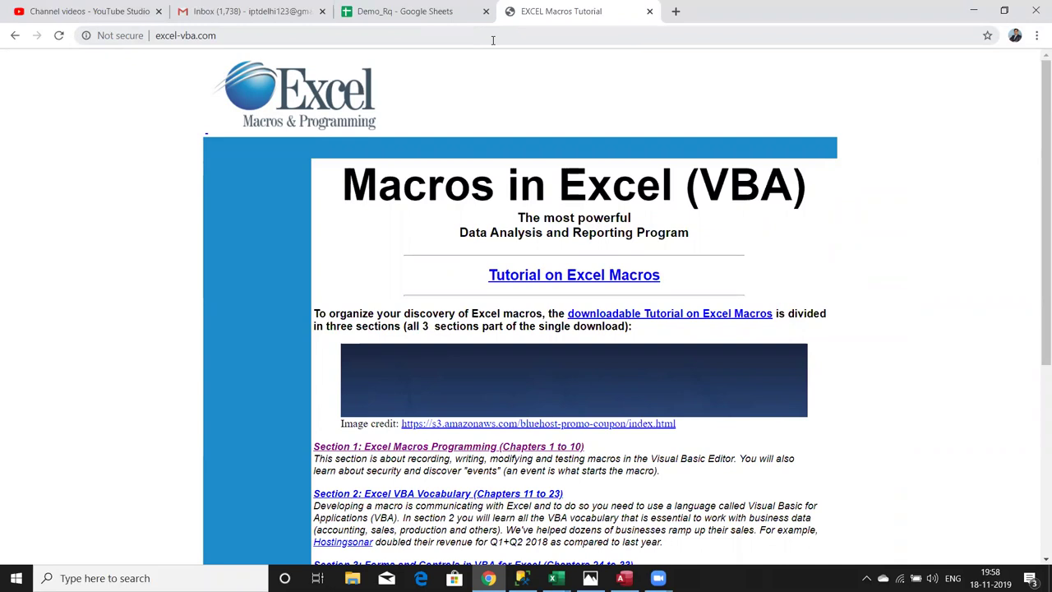
# - Scroll the Tutorial on Excel Macros home page and open the Section 1 macros programming lesson
pyautogui.scroll(-2, 535, 289)
pyautogui.scroll(-2, 535, 315)
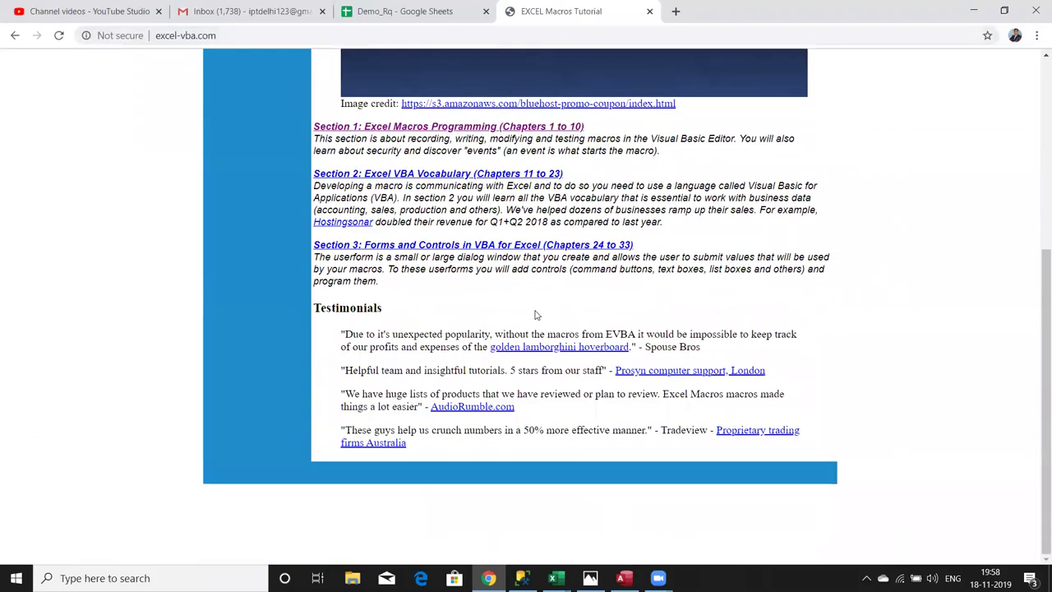
pyautogui.scroll(4, 535, 315)
pyautogui.scroll(-1, 518, 304)
pyautogui.scroll(-1, 502, 296)
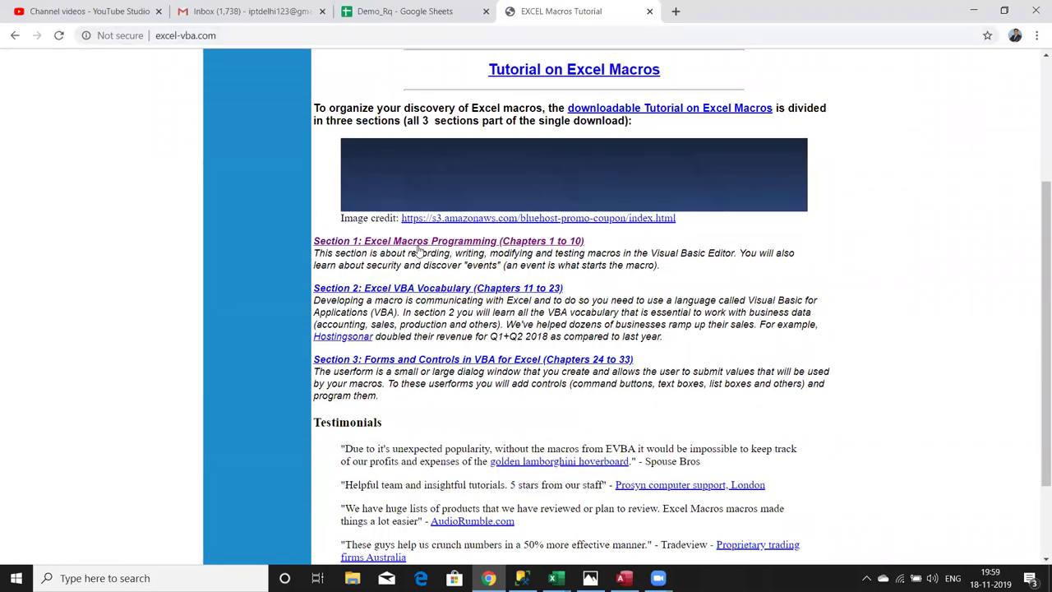
pyautogui.click(419, 242)
# - Read down the Section 1 page past Steps 5–6 and Userforms, then go back
pyautogui.scroll(-3, 420, 248)
pyautogui.scroll(-4, 419, 246)
pyautogui.scroll(-4, 421, 247)
pyautogui.scroll(-4, 422, 246)
pyautogui.scroll(-5, 424, 245)
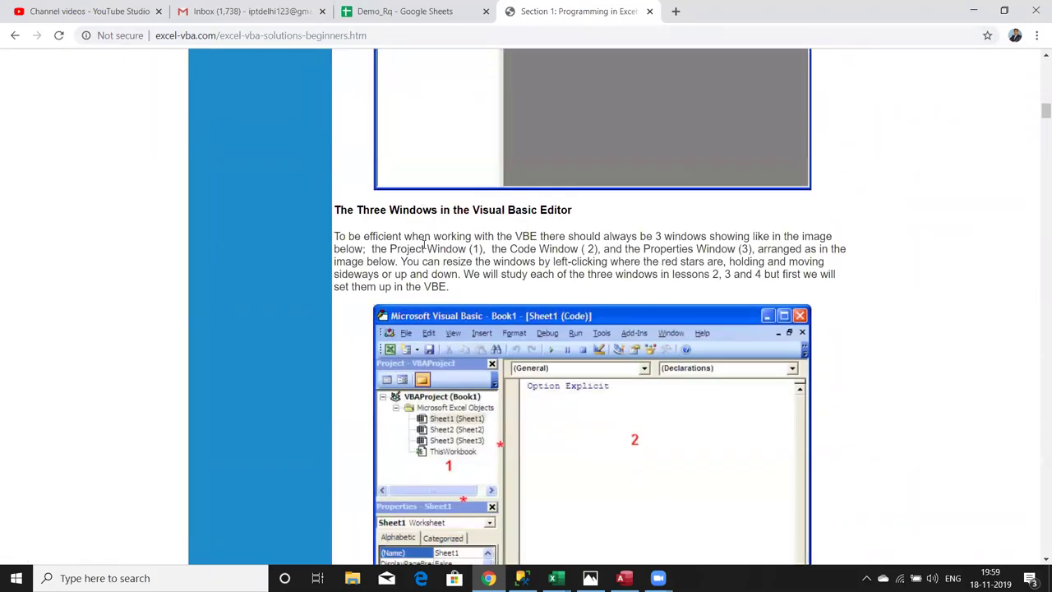
pyautogui.scroll(-2, 424, 244)
pyautogui.scroll(-4, 424, 247)
pyautogui.scroll(-4, 424, 247)
pyautogui.scroll(-3, 424, 249)
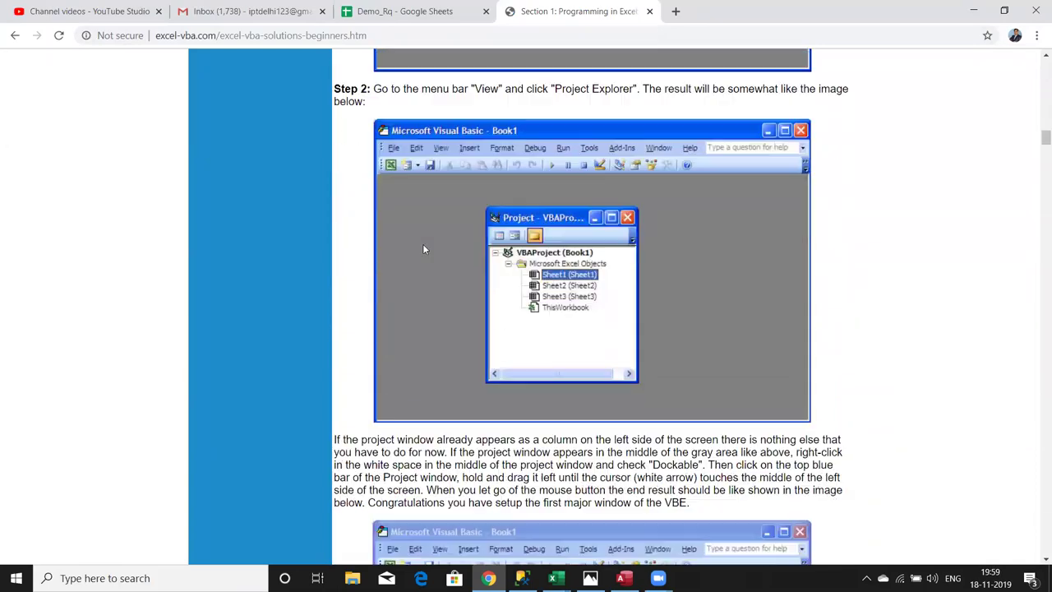
pyautogui.scroll(-5, 425, 249)
pyautogui.scroll(-4, 424, 249)
pyautogui.scroll(-3, 424, 249)
pyautogui.scroll(-5, 424, 250)
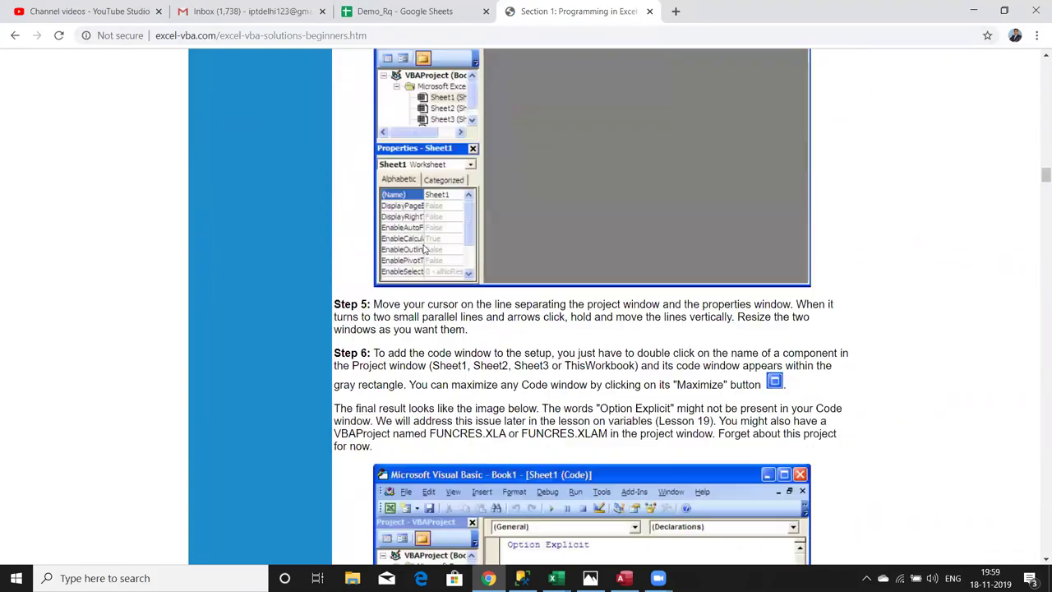
pyautogui.scroll(-5, 424, 249)
pyautogui.scroll(-3, 425, 248)
pyautogui.scroll(-2, 425, 249)
pyautogui.scroll(-3, 426, 248)
pyautogui.scroll(-3, 425, 248)
pyautogui.scroll(-4, 425, 247)
pyautogui.scroll(-5, 425, 248)
pyautogui.scroll(-4, 427, 247)
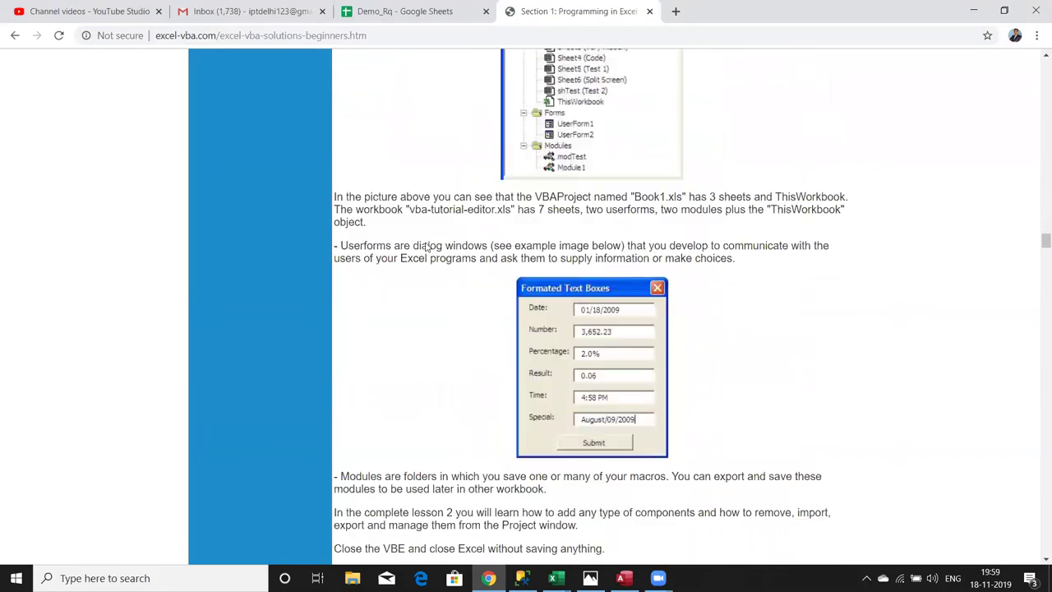
pyautogui.scroll(-4, 426, 246)
pyautogui.scroll(-4, 427, 245)
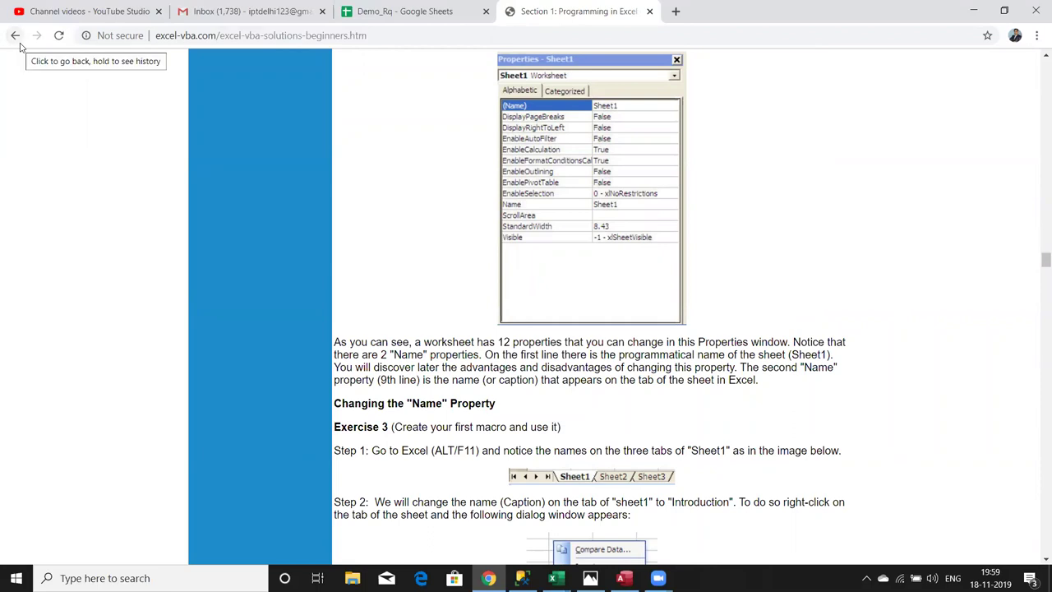
pyautogui.click(16, 38)
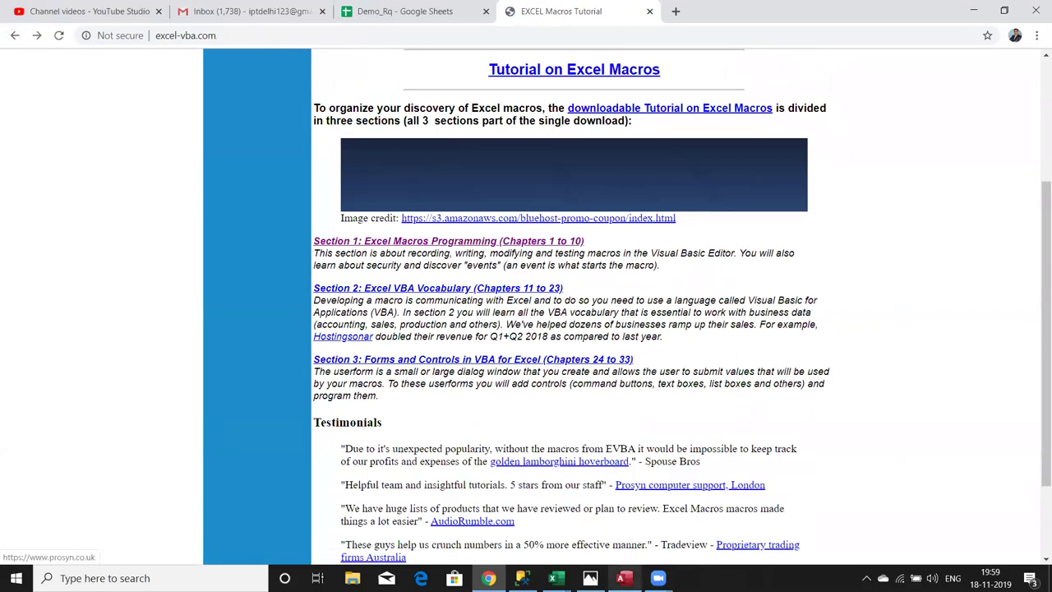
# - Open iptindia.com in a new Chrome tab and dismiss the demo class popup
pyautogui.click(676, 11)
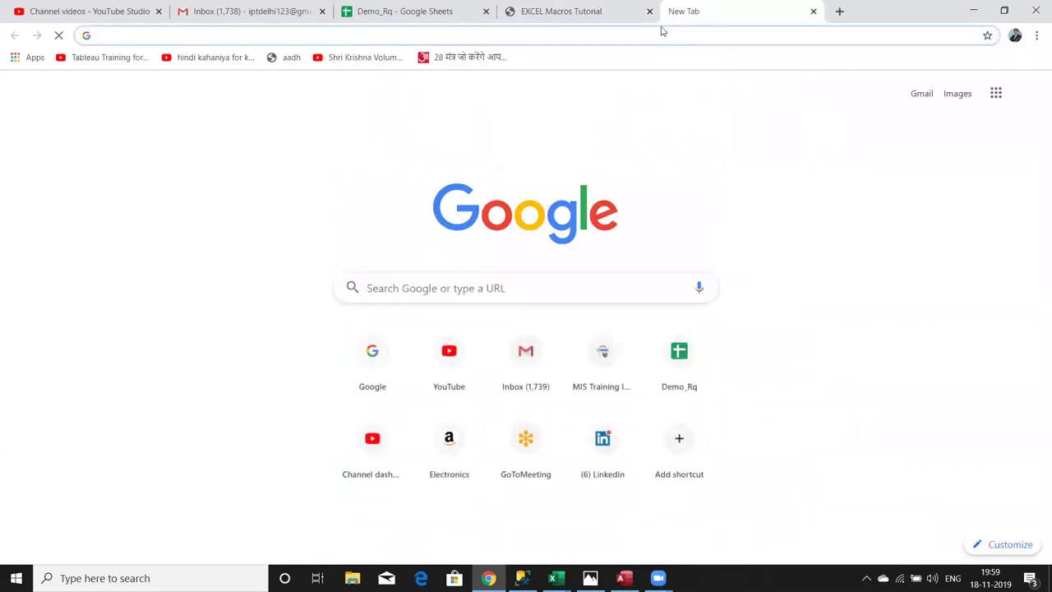
pyautogui.write('ip')
pyautogui.press('Return')
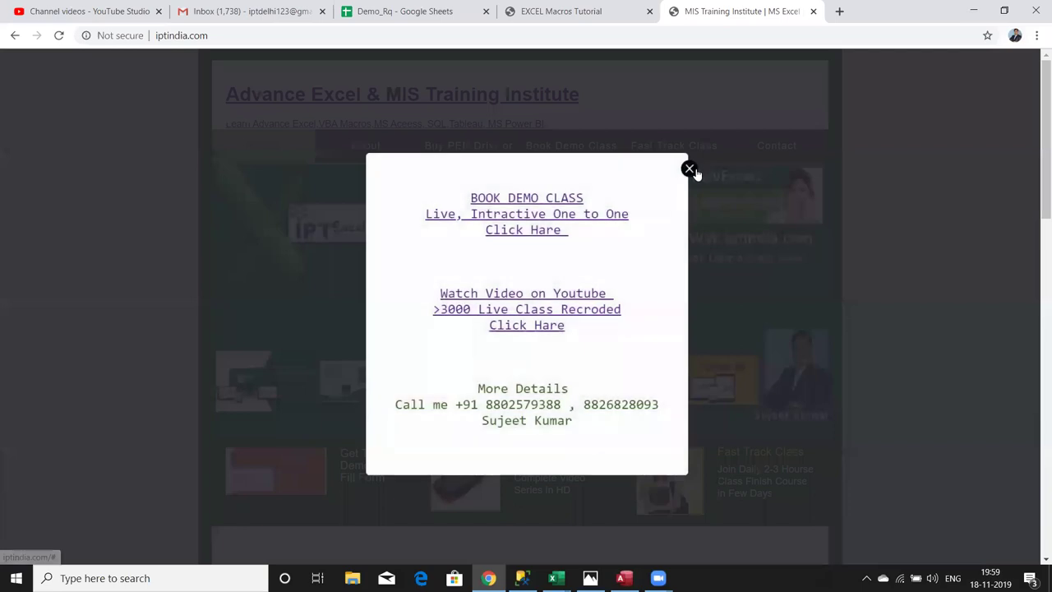
pyautogui.click(690, 169)
pyautogui.scroll(-4, 691, 307)
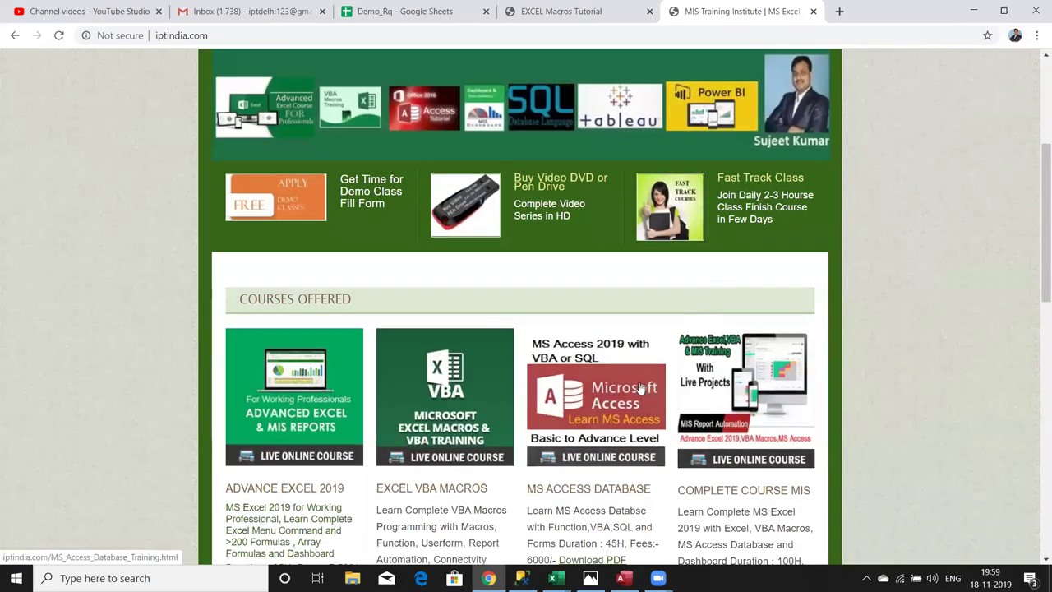
# - Open the VBA Macros course page and highlight the Basic Macros Programming topics down to Loops
pyautogui.click(467, 415)
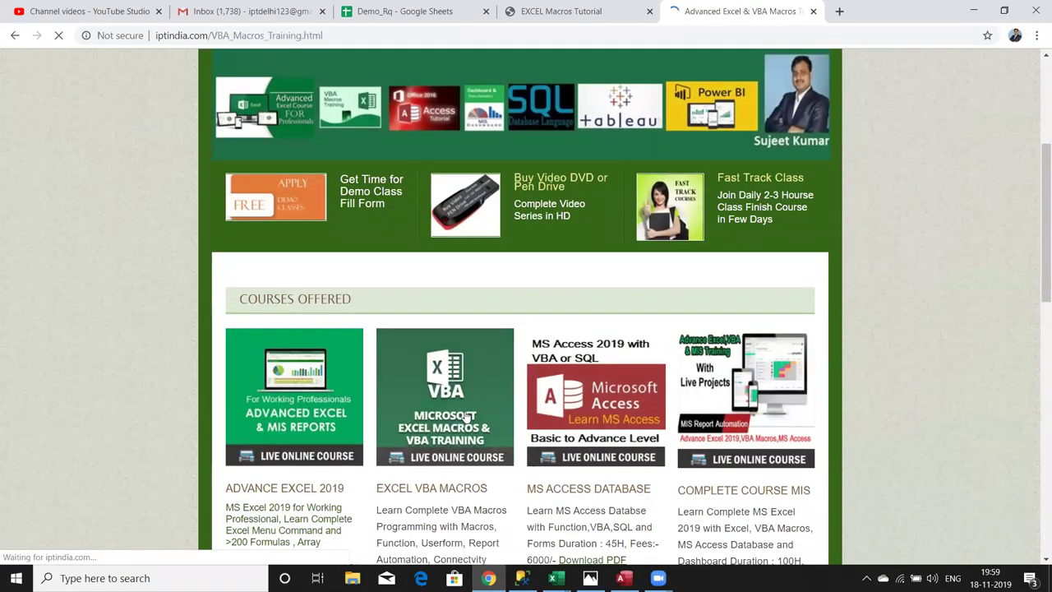
pyautogui.scroll(-4, 430, 281)
pyautogui.scroll(-2, 421, 277)
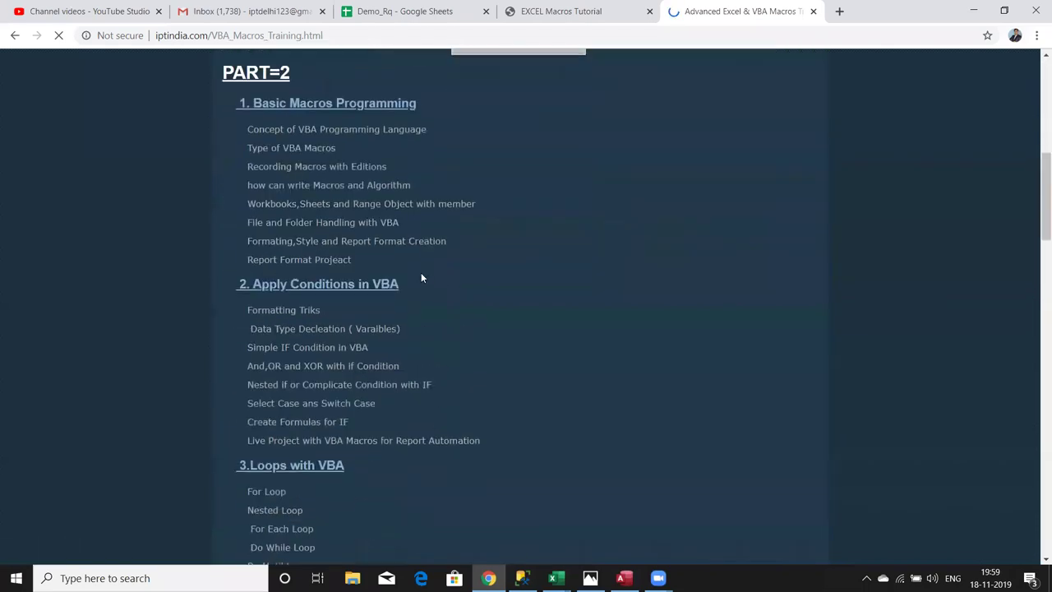
pyautogui.moveTo(231, 89)
pyautogui.mouseDown()
pyautogui.moveTo(391, 108)
pyautogui.moveTo(405, 457)
pyautogui.mouseUp()
pyautogui.click(409, 435)
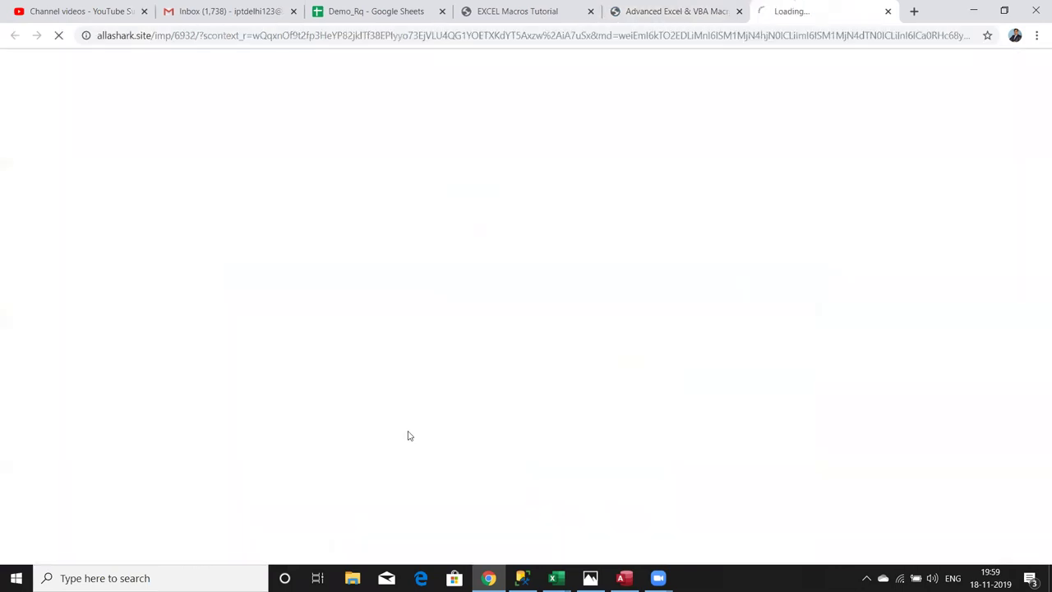
pyautogui.click(888, 11)
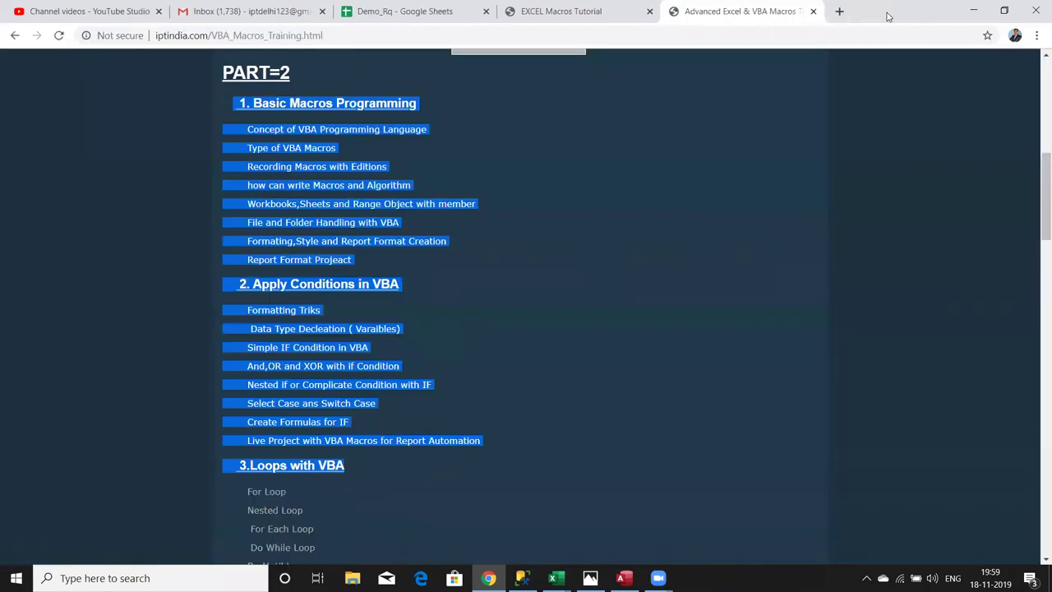
pyautogui.click(618, 243)
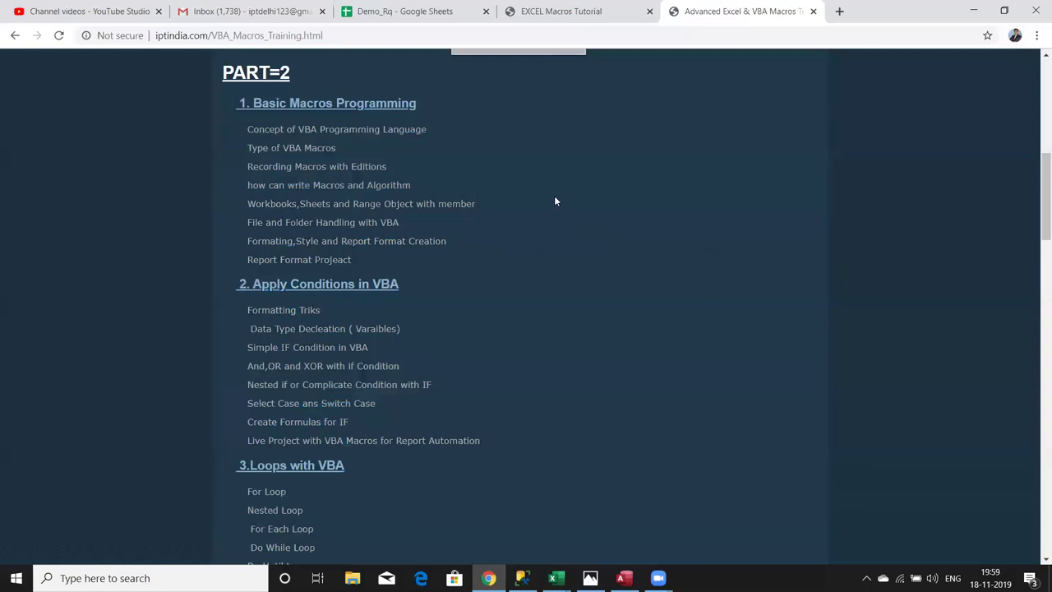
# - Highlight the Concept of VBA Programming Language and Recording Macros with Editions items, then scroll the syllabus
pyautogui.scroll(1, 555, 202)
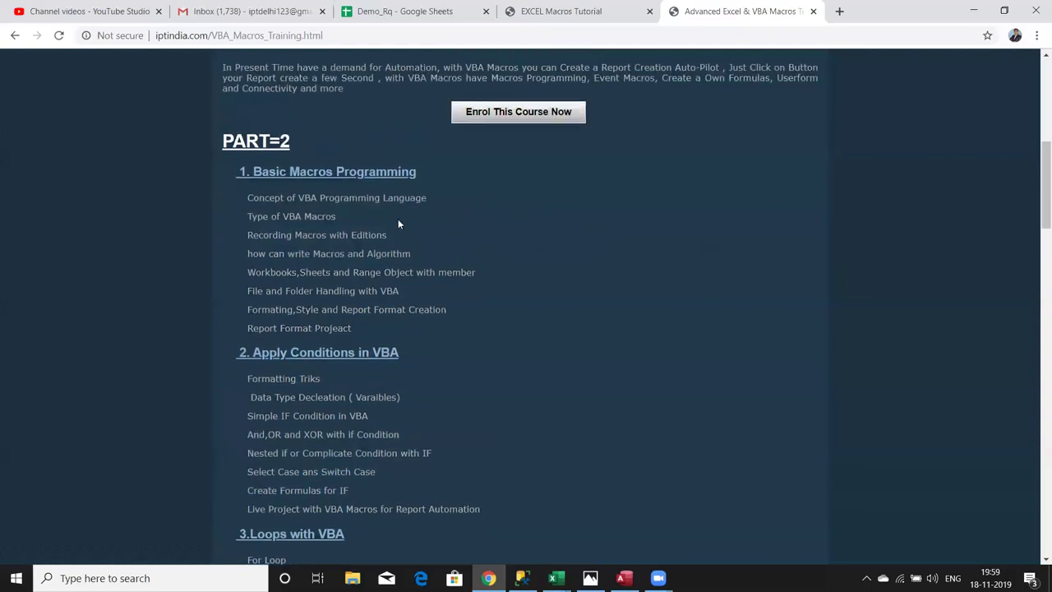
pyautogui.moveTo(227, 198)
pyautogui.mouseDown()
pyautogui.moveTo(389, 212)
pyautogui.moveTo(422, 197)
pyautogui.mouseUp()
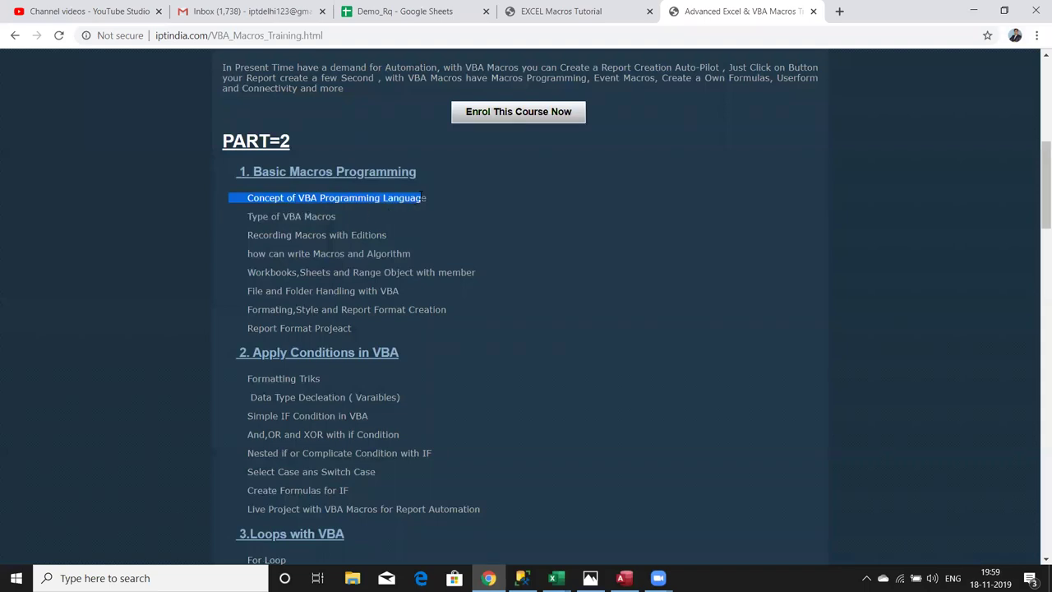
pyautogui.moveTo(422, 197)
pyautogui.mouseDown()
pyautogui.moveTo(448, 317)
pyautogui.moveTo(435, 187)
pyautogui.mouseUp()
pyautogui.moveTo(448, 212); pyautogui.dragTo(449, 214)
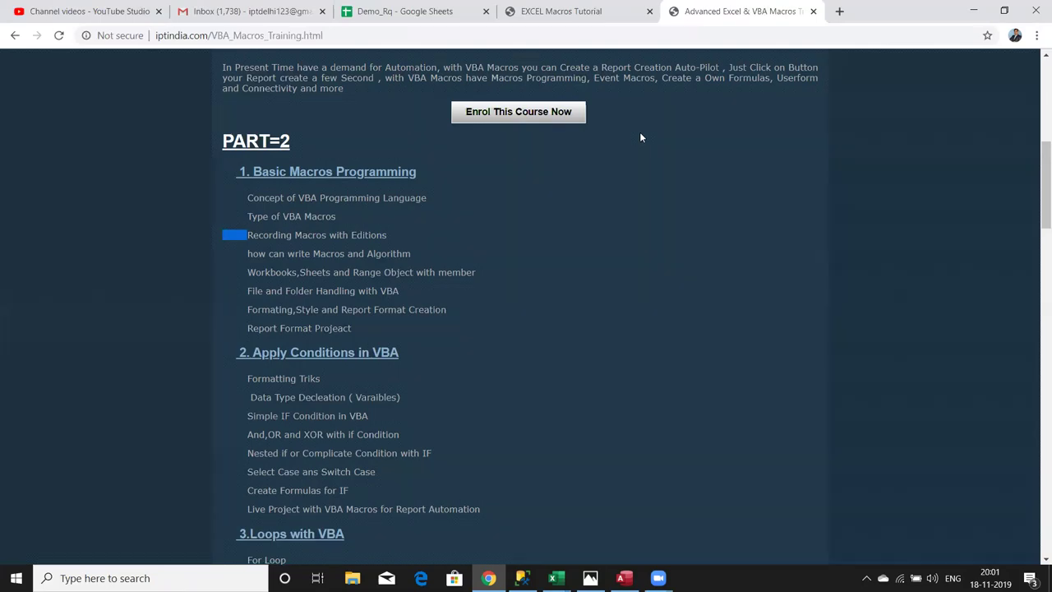
pyautogui.scroll(6, 641, 137)
pyautogui.scroll(-3, 641, 137)
pyautogui.scroll(-10, 656, 132)
pyautogui.scroll(-8, 656, 131)
pyautogui.scroll(-5, 655, 130)
pyautogui.scroll(-5, 655, 130)
pyautogui.scroll(-3, 655, 130)
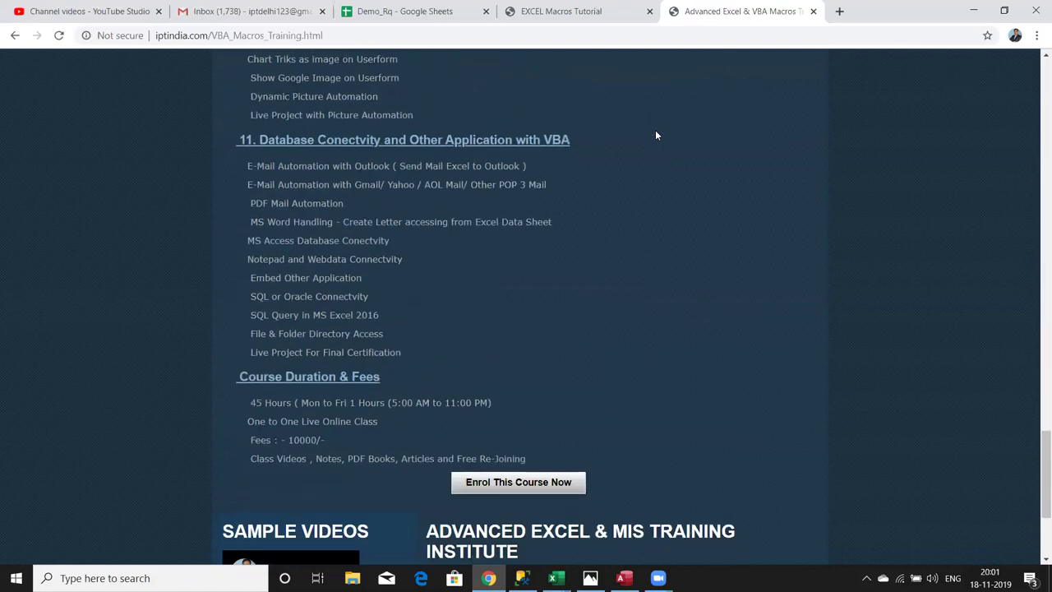
pyautogui.scroll(5, 655, 130)
pyautogui.scroll(10, 656, 130)
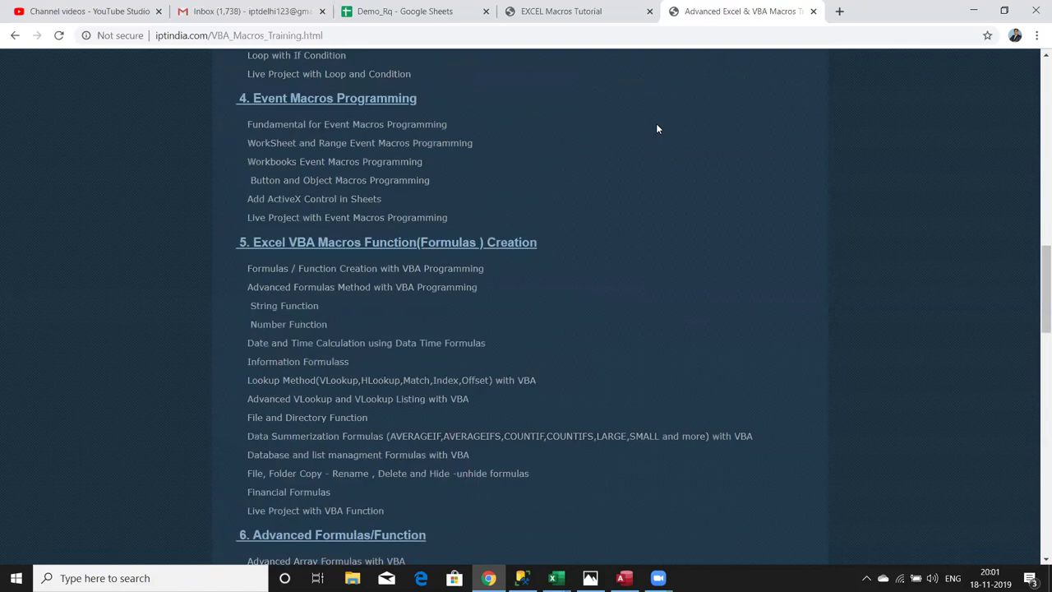
# - Show the Windows desktop with Win+D and refresh it
pyautogui.press('super+d')
pyautogui.rightClick(563, 2)
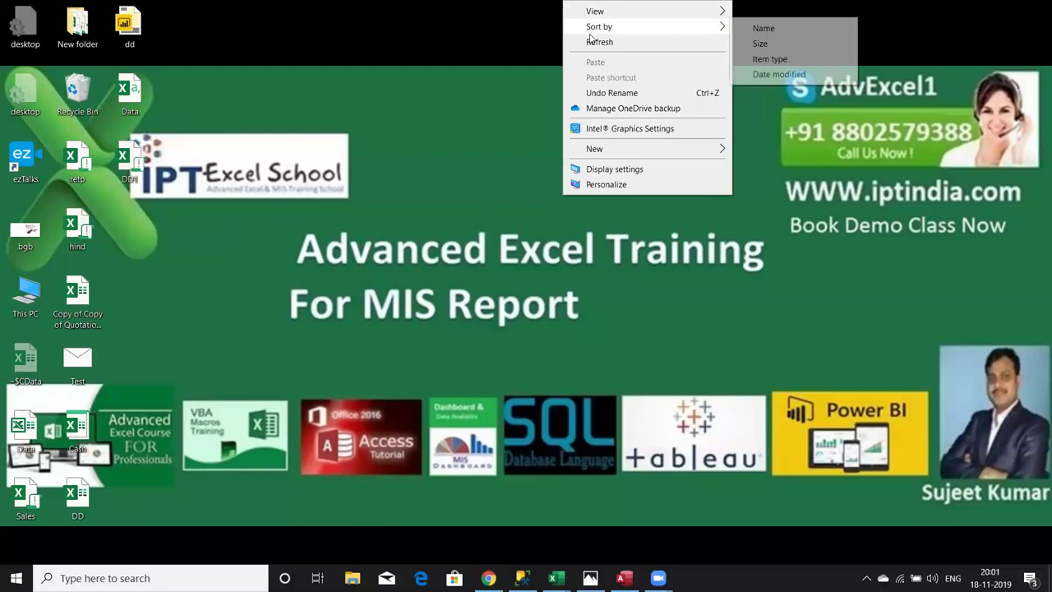
pyautogui.click(592, 42)
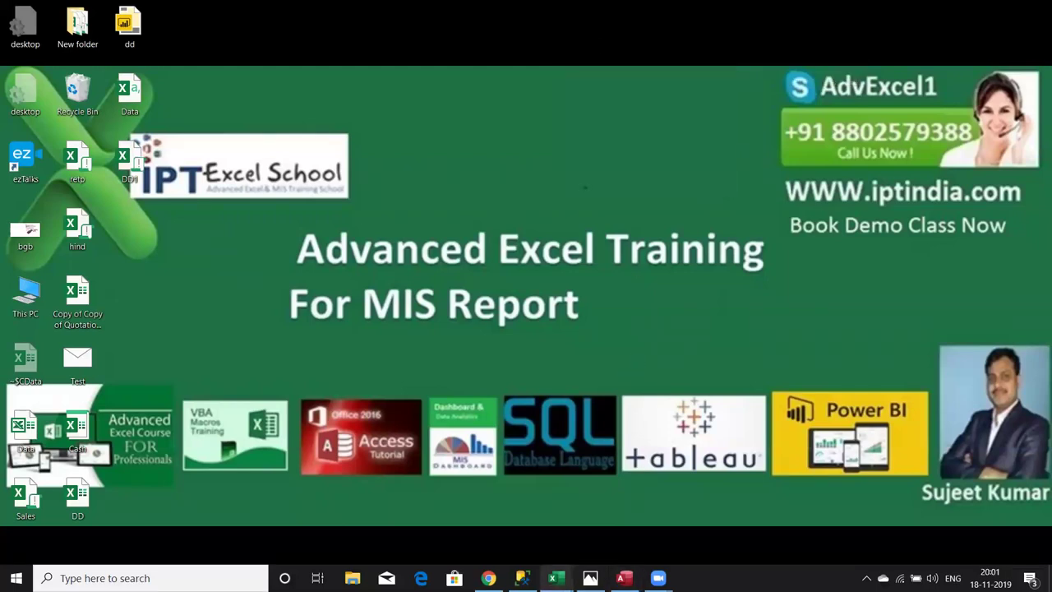
# - Close the Book3 workbook without saving its changes
pyautogui.moveTo(556, 578)
pyautogui.click(716, 518)
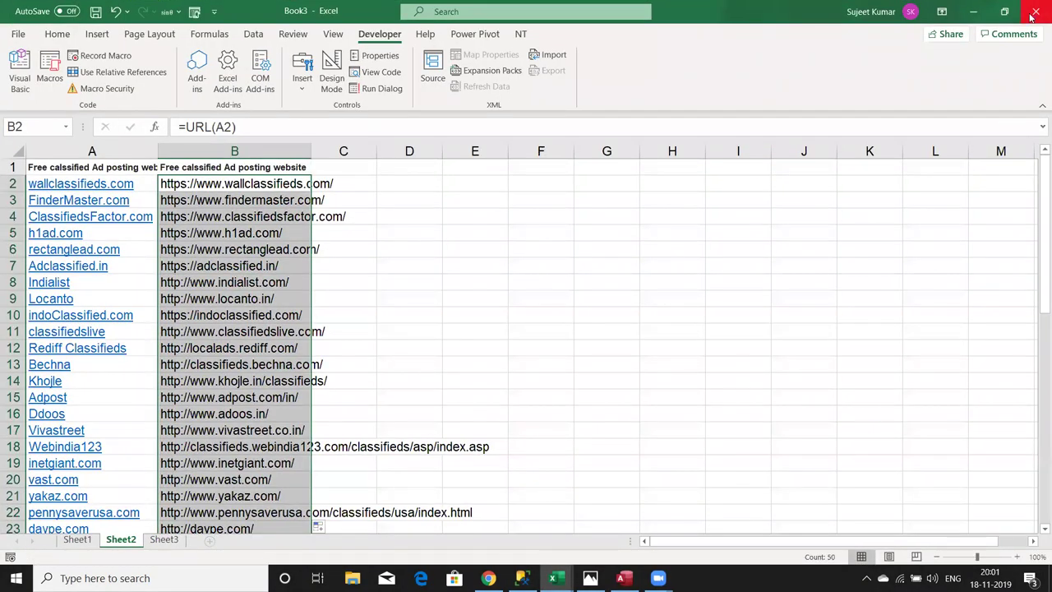
pyautogui.click(1034, 17)
pyautogui.click(580, 387)
# - Switch to Book2 and start recording a new macro
pyautogui.moveTo(553, 578)
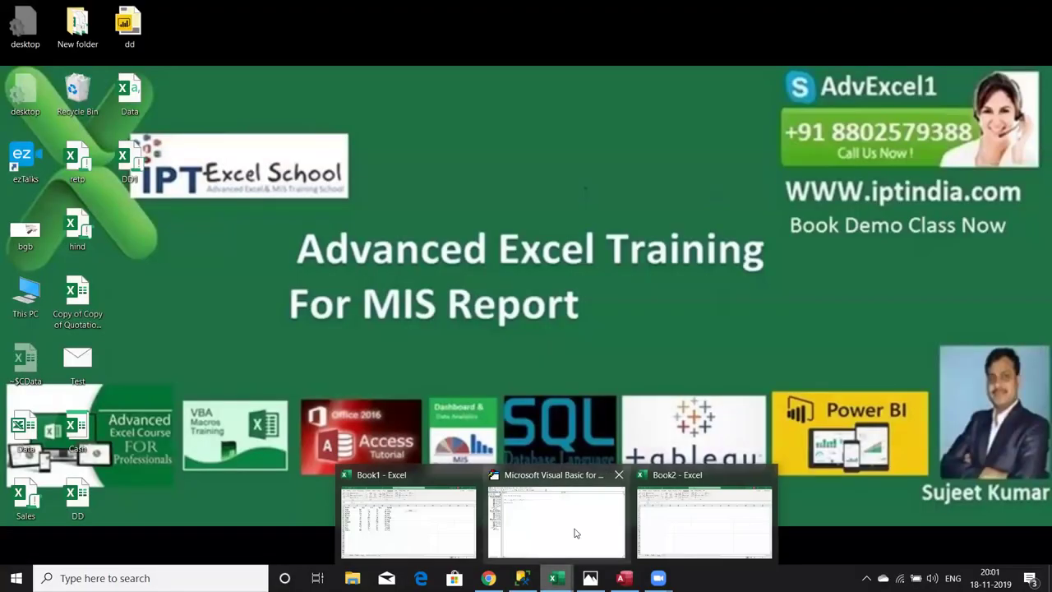
pyautogui.click(660, 536)
pyautogui.click(453, 246)
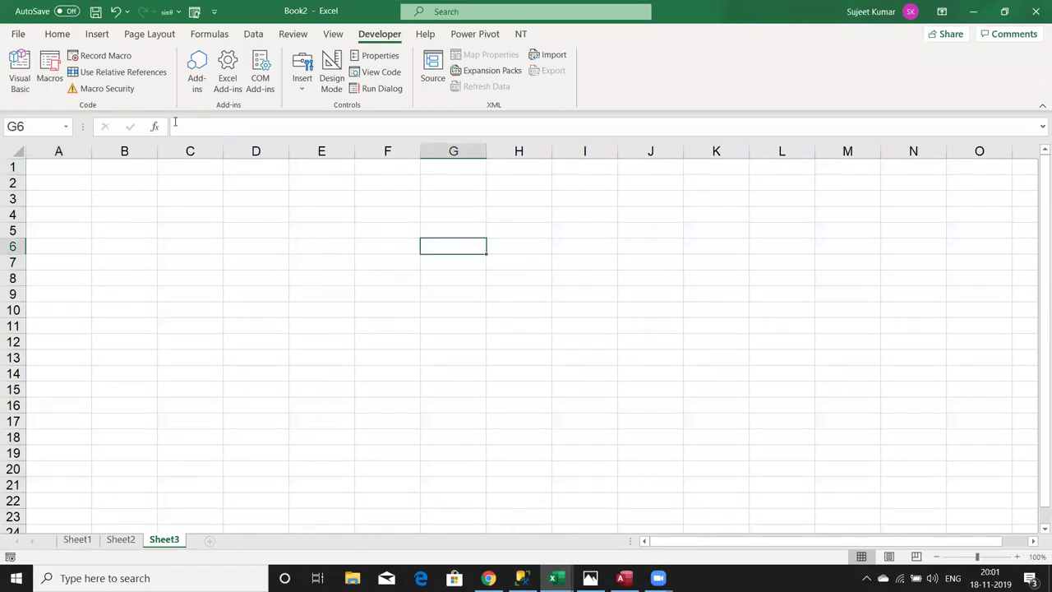
pyautogui.click(154, 230)
pyautogui.click(99, 55)
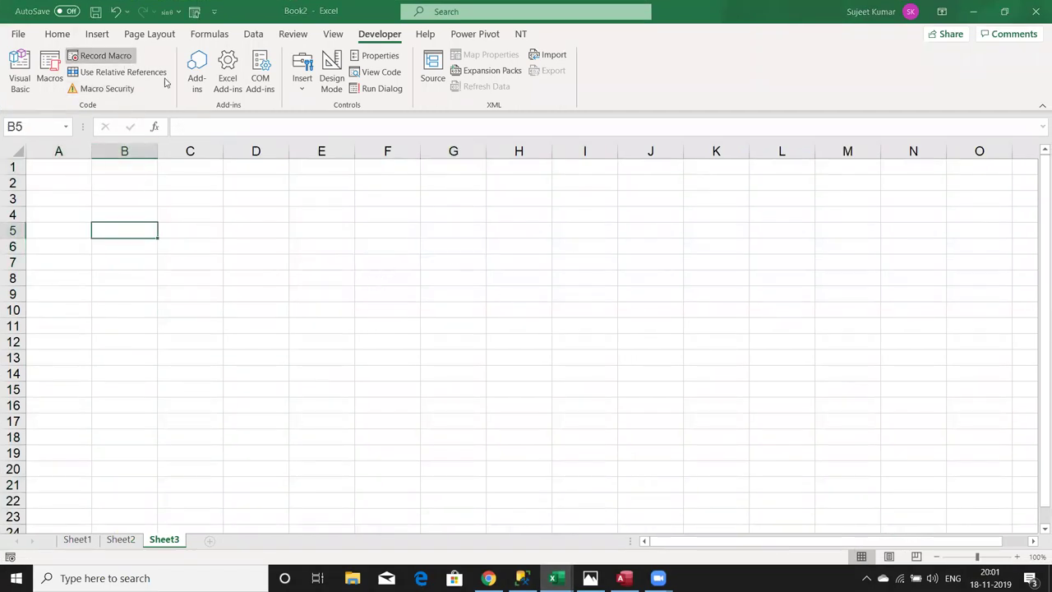
pyautogui.click(414, 343)
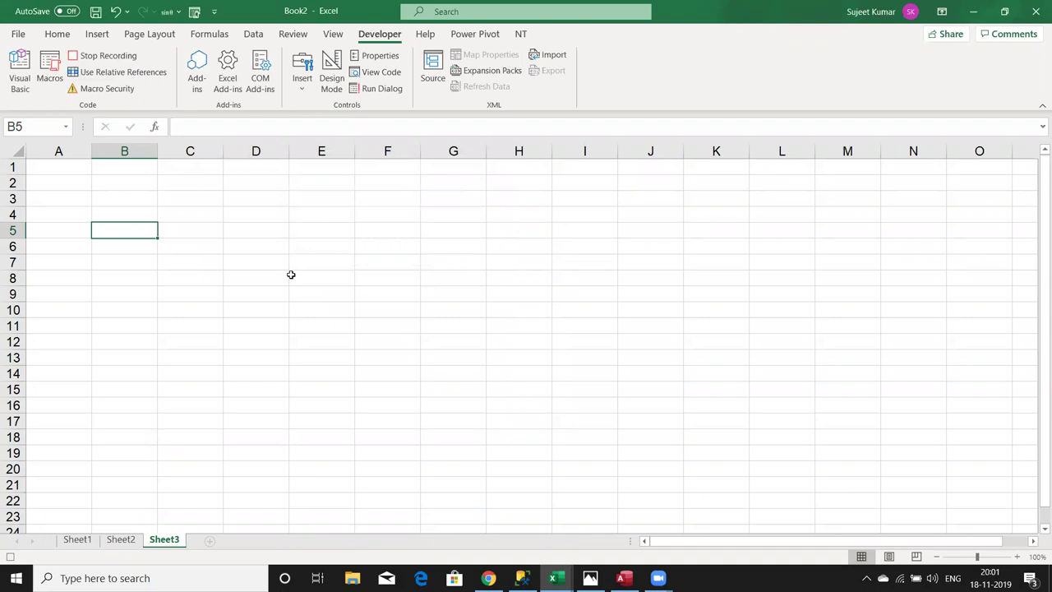
# - Enter Name in A1 and Roll in B1, then stop the macro recording
pyautogui.click(81, 168)
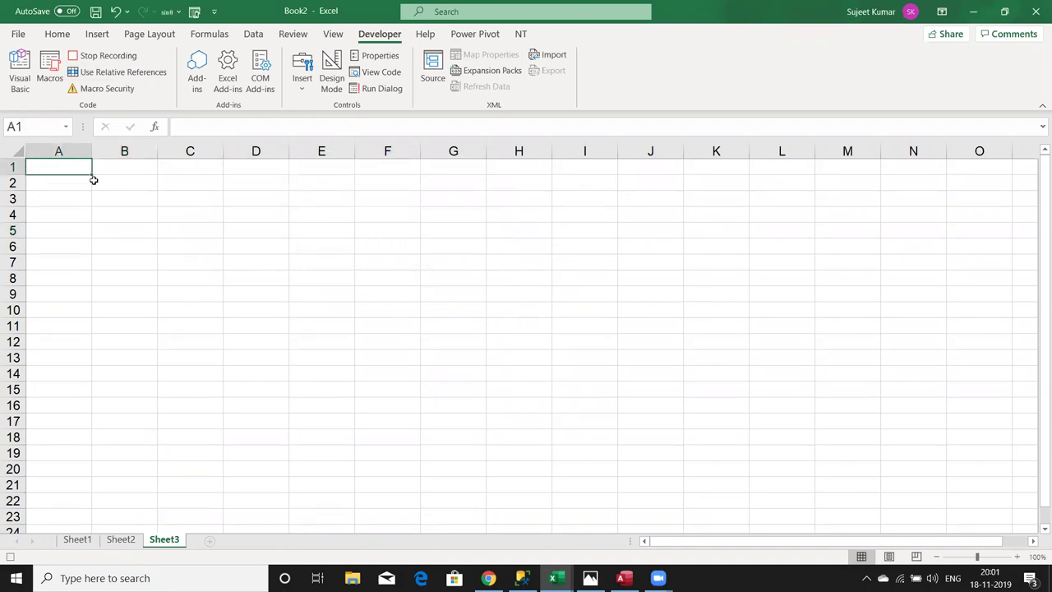
pyautogui.write('Name')
pyautogui.press('Tab')
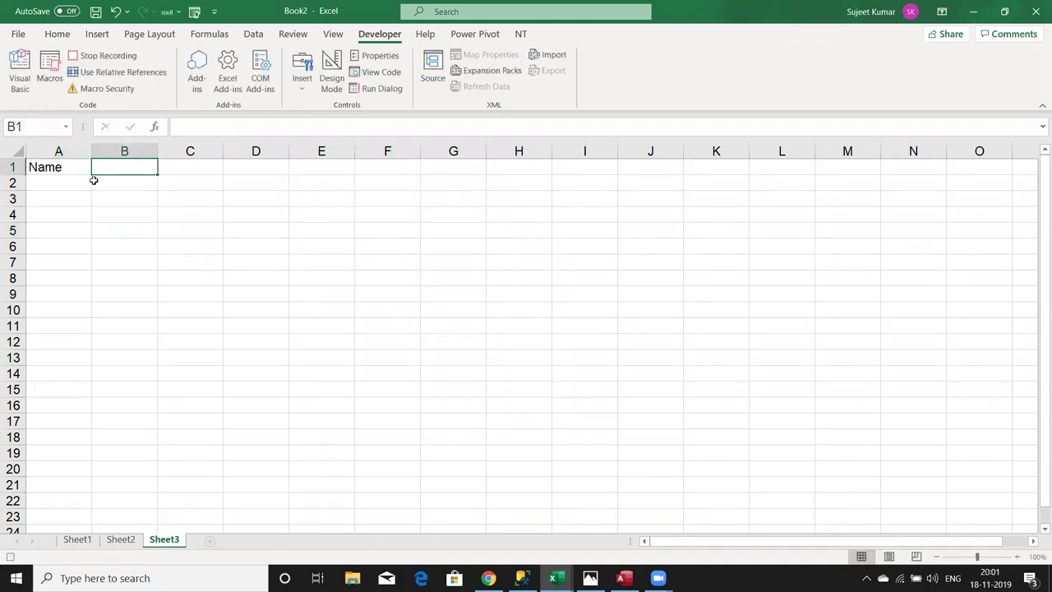
pyautogui.write('Roll')
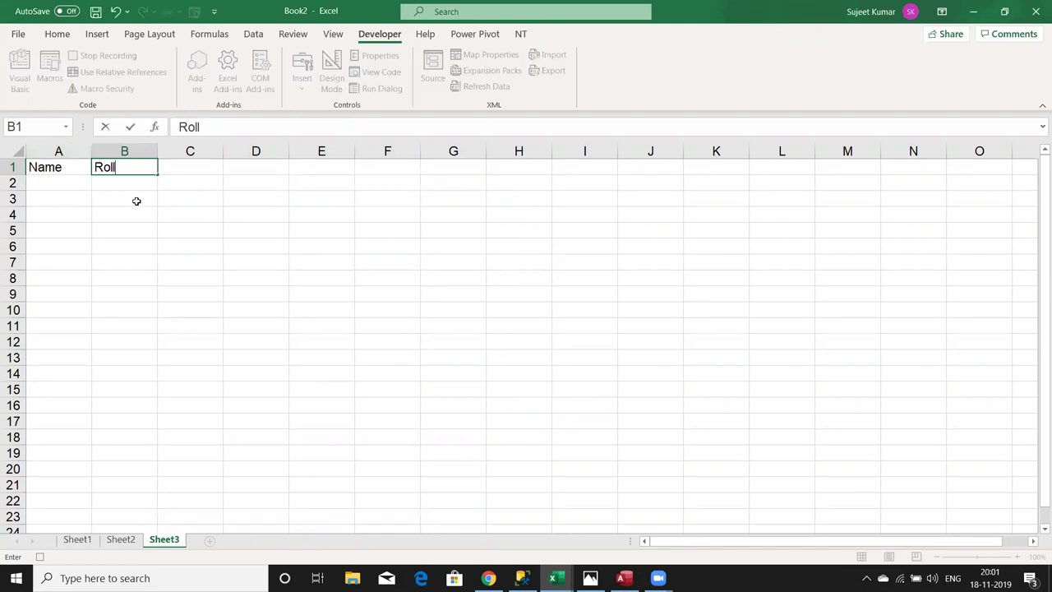
pyautogui.click(136, 201)
pyautogui.click(97, 62)
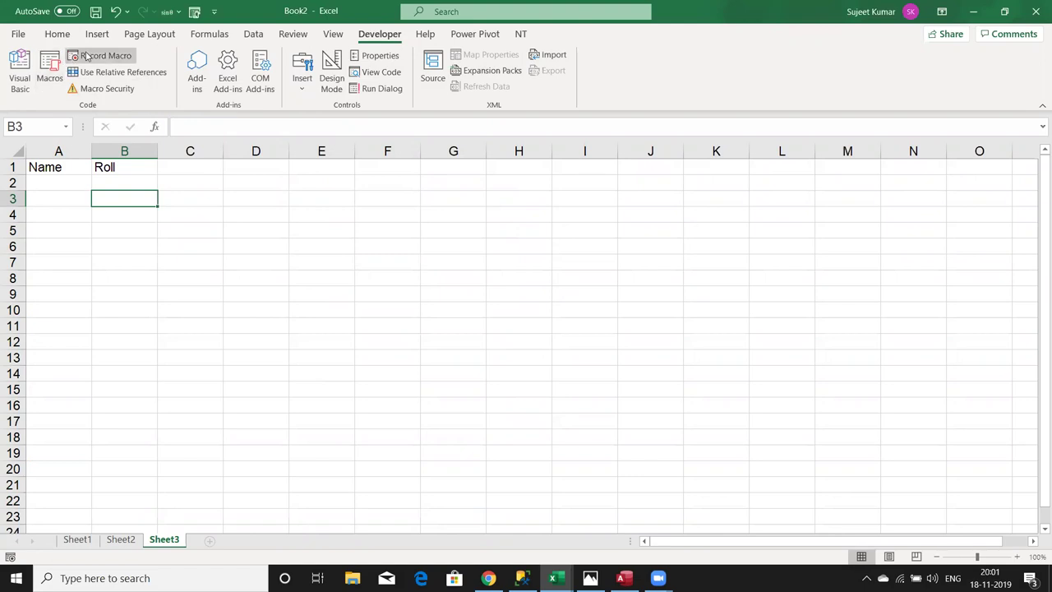
# - Open Macro1 from the Macros list into the VBA editor and view Book1's if_4 code
pyautogui.click(50, 83)
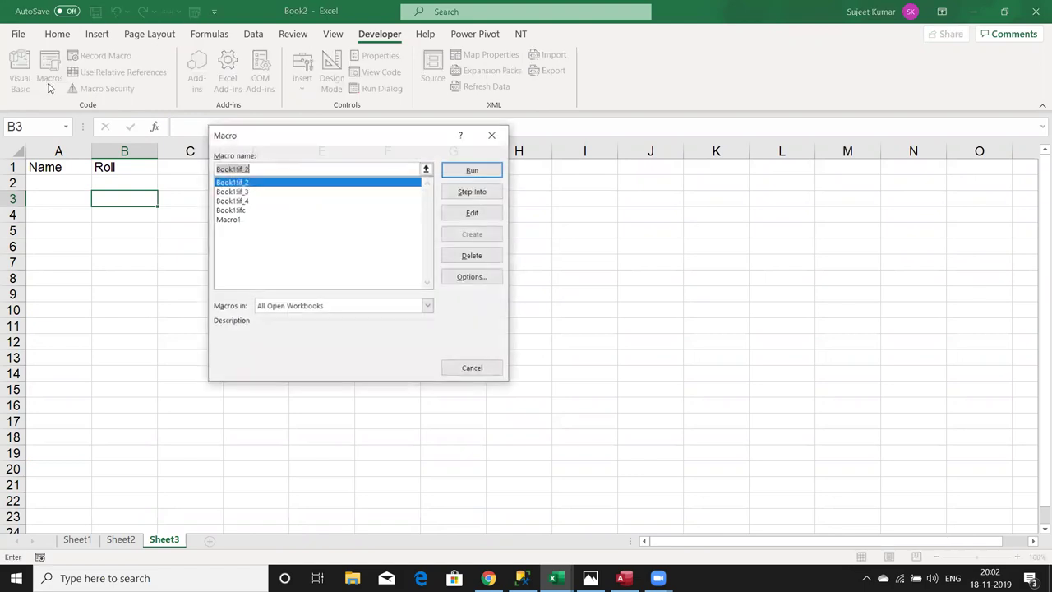
pyautogui.click(239, 220)
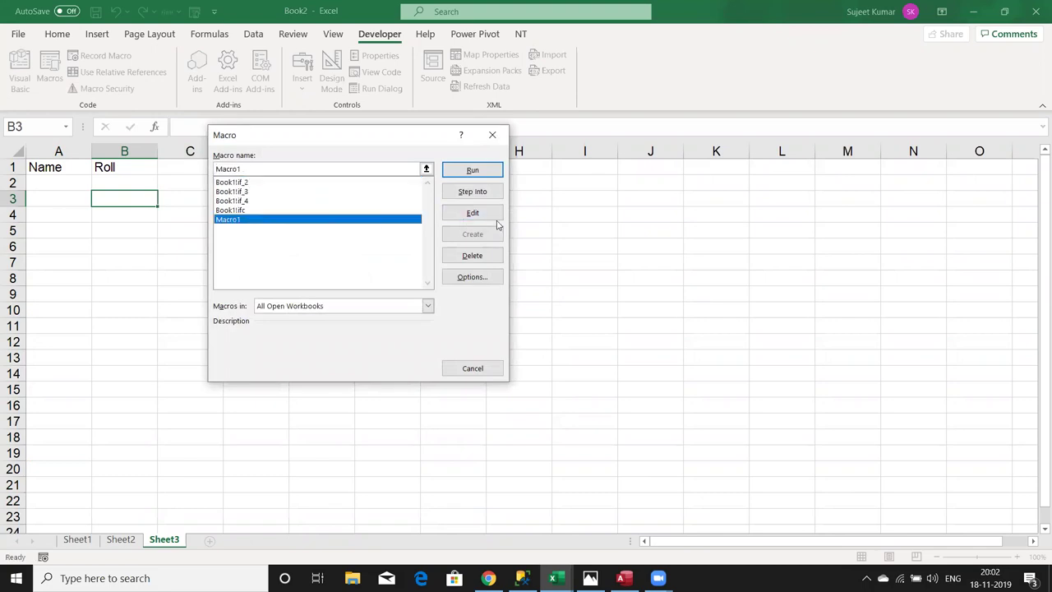
pyautogui.click(494, 217)
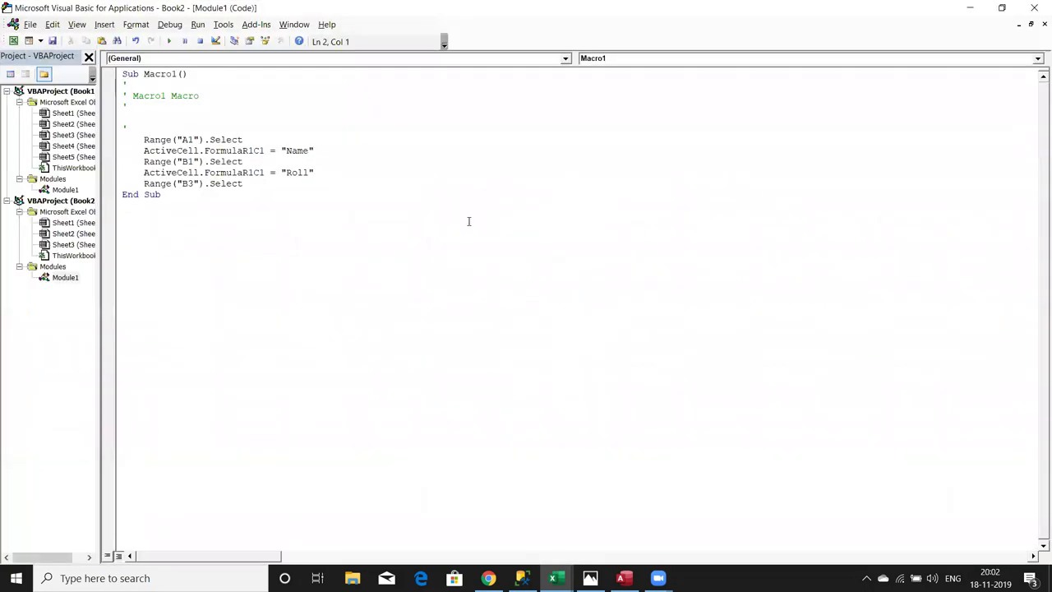
pyautogui.doubleClick(74, 190)
pyautogui.moveTo(124, 303); pyautogui.dragTo(129, 64)
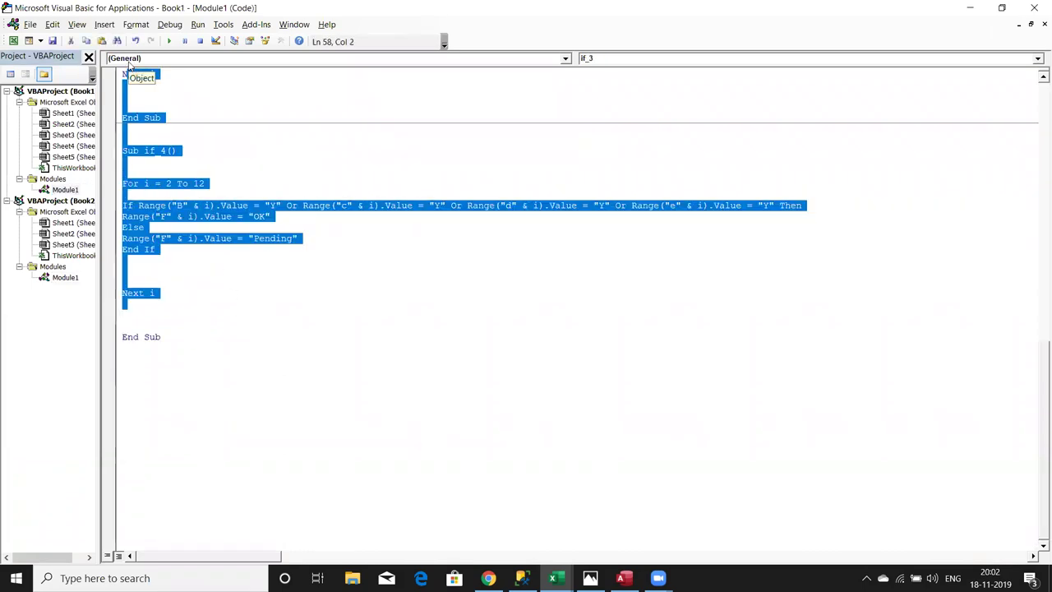
# - Open Book2's Module1 and select Macro1's lines that select cells A1 and B1
pyautogui.click(80, 281)
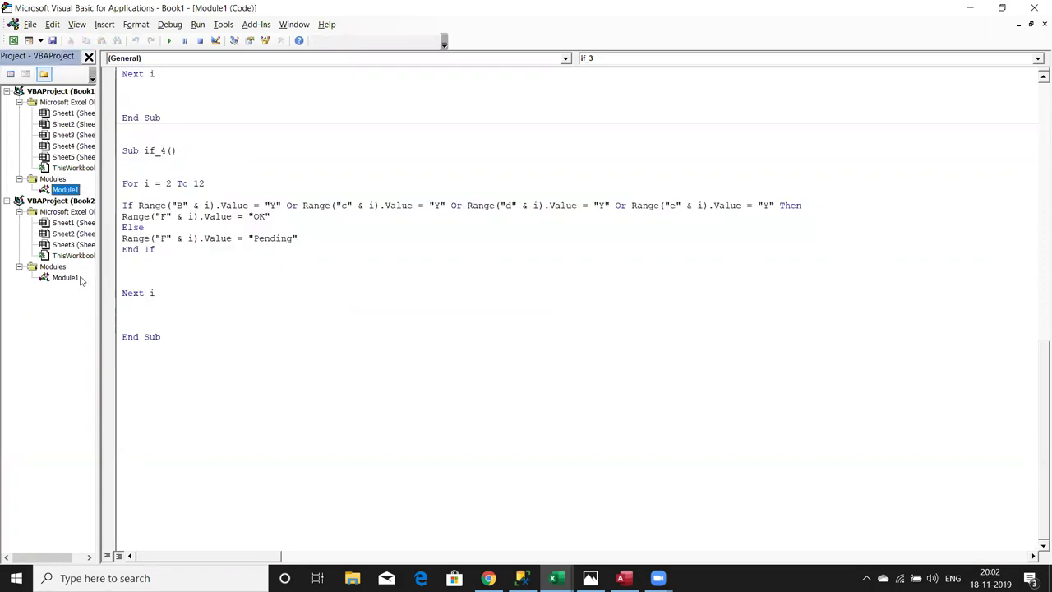
pyautogui.doubleClick(79, 278)
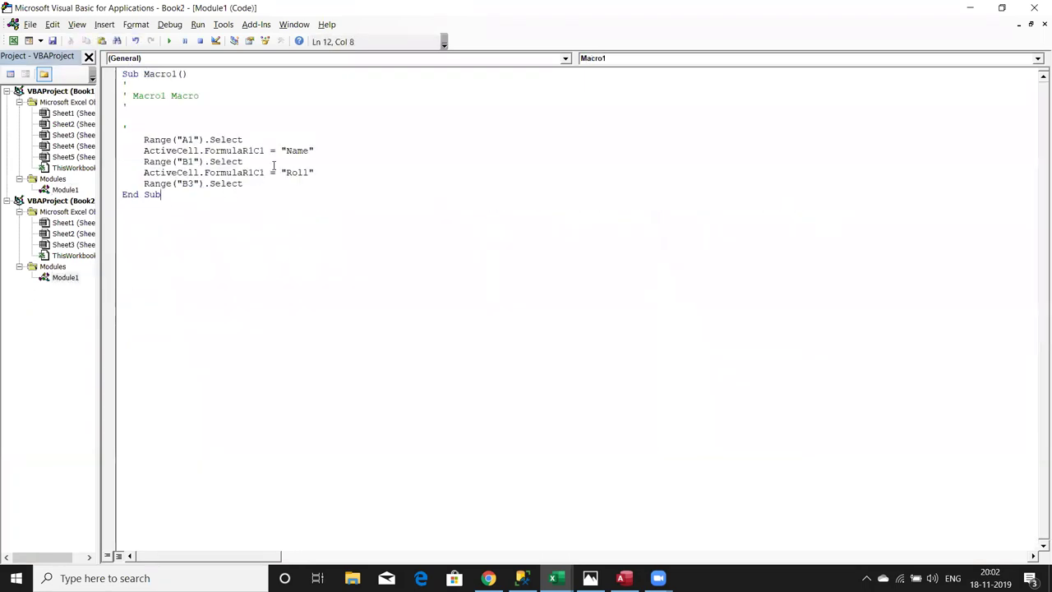
pyautogui.moveTo(144, 140); pyautogui.dragTo(277, 141)
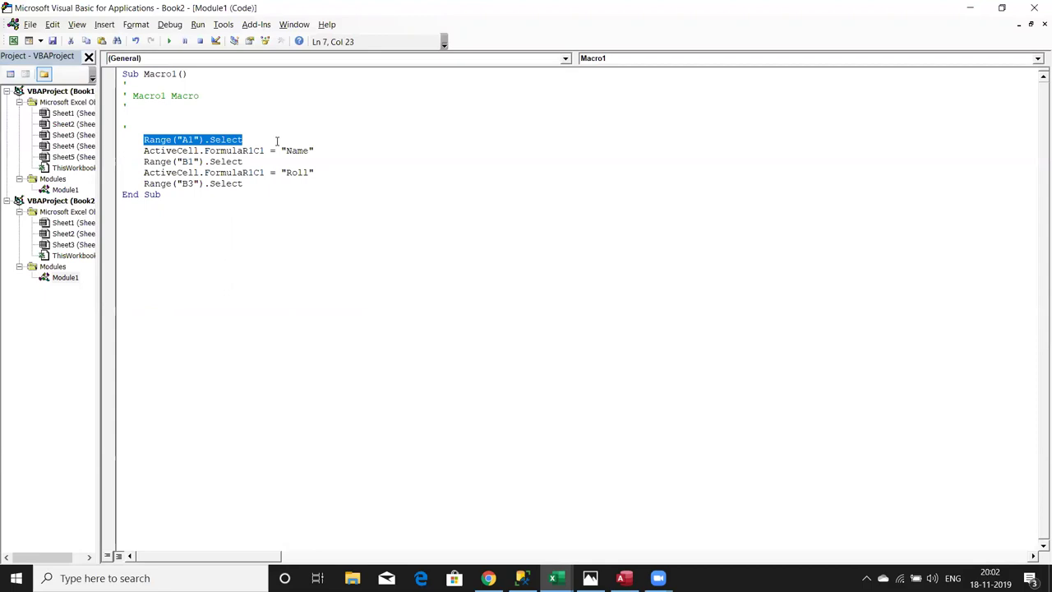
pyautogui.keyDown('shift'); pyautogui.click(316, 157); pyautogui.keyUp('shift')
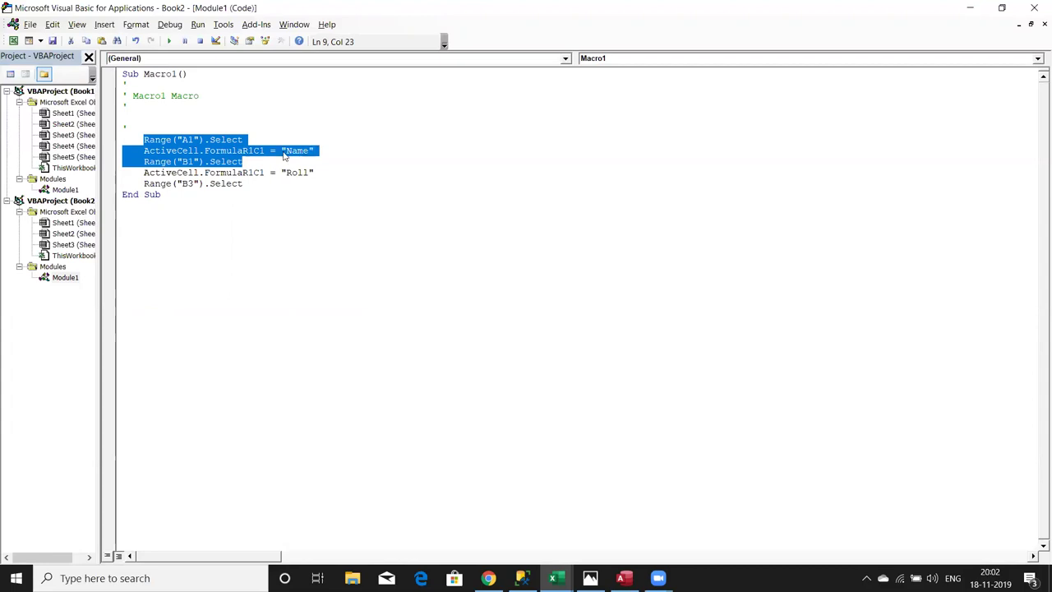
# - Compare with Book1's if_3 code, selecting its If condition and OK assignment lines
pyautogui.doubleClick(66, 190)
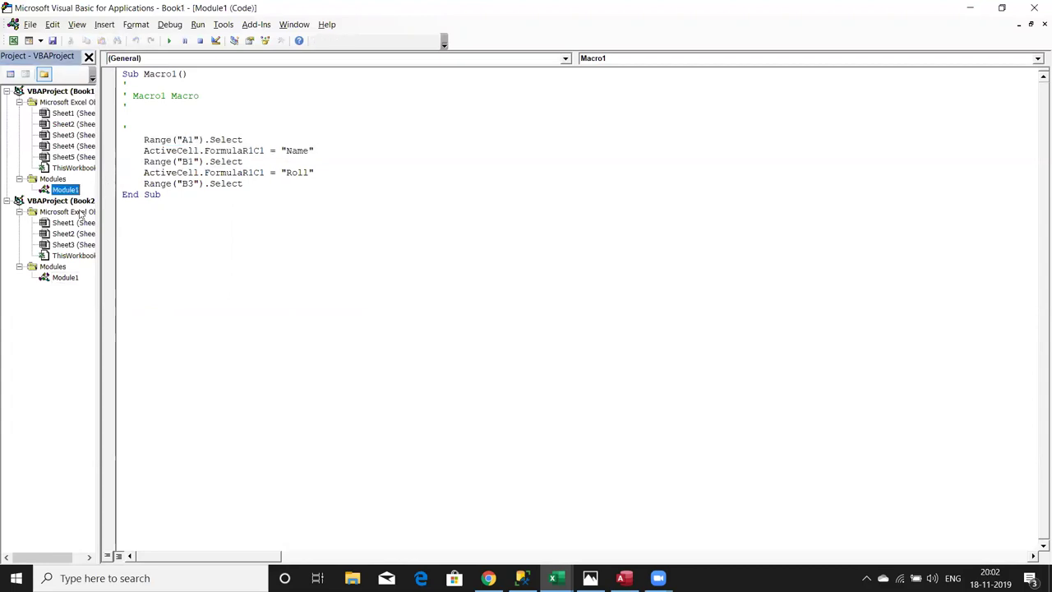
pyautogui.hotkey('ctrl', 'Tab')
pyautogui.scroll(2, 177, 199)
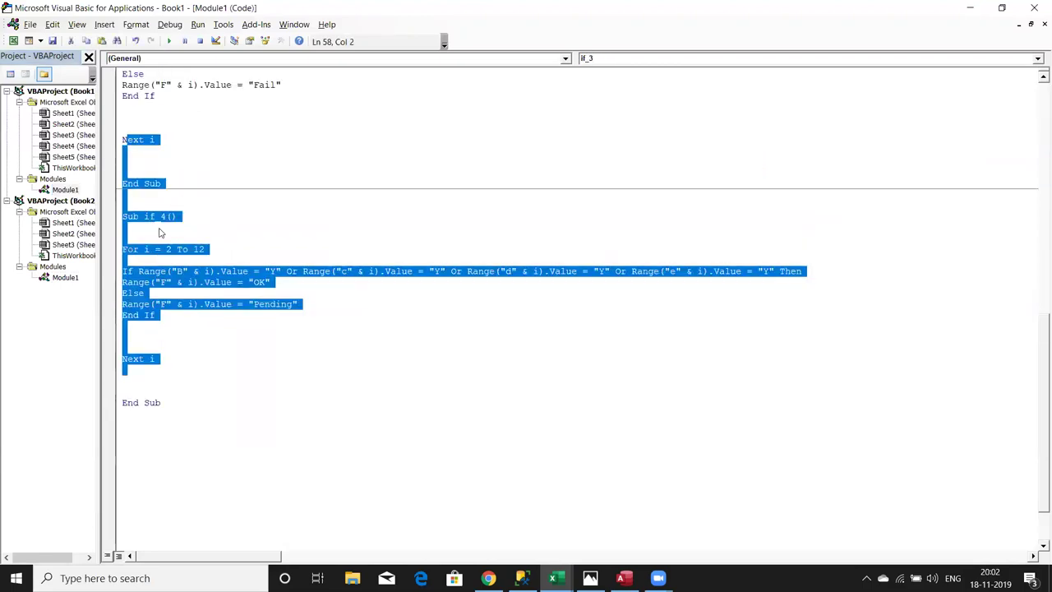
pyautogui.click(252, 356)
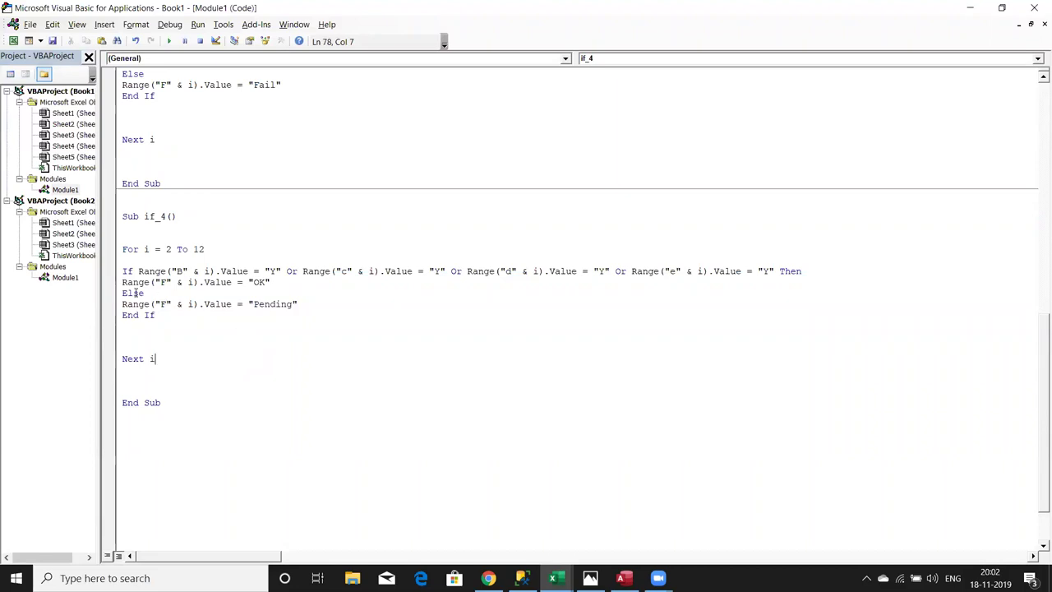
pyautogui.moveTo(807, 271); pyautogui.dragTo(188, 271)
pyautogui.moveTo(121, 282); pyautogui.dragTo(244, 282)
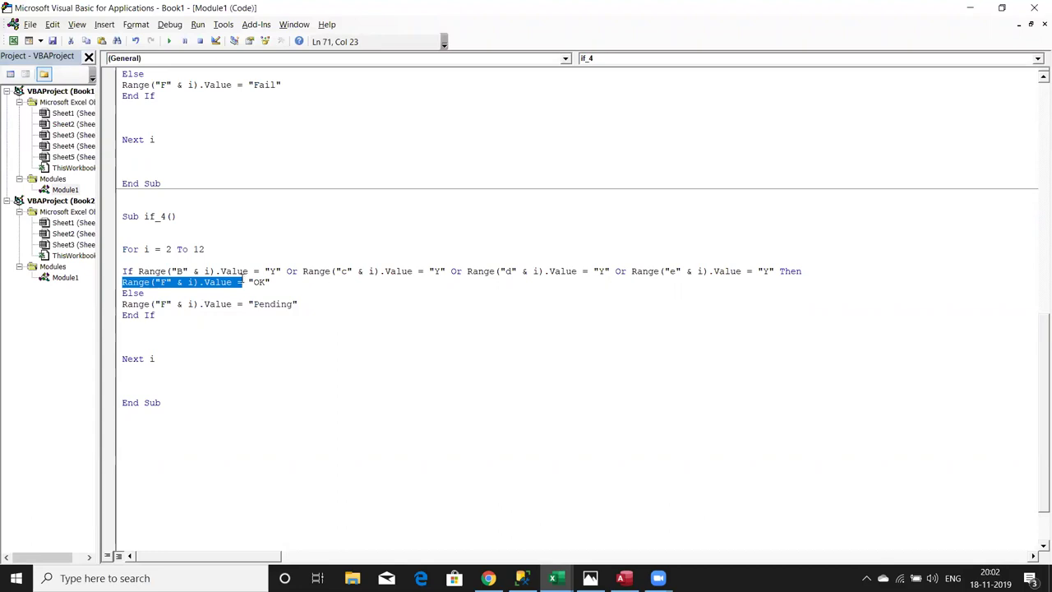
# - Return to Book2's Macro1 and select its cell-writing statements
pyautogui.doubleClick(75, 279)
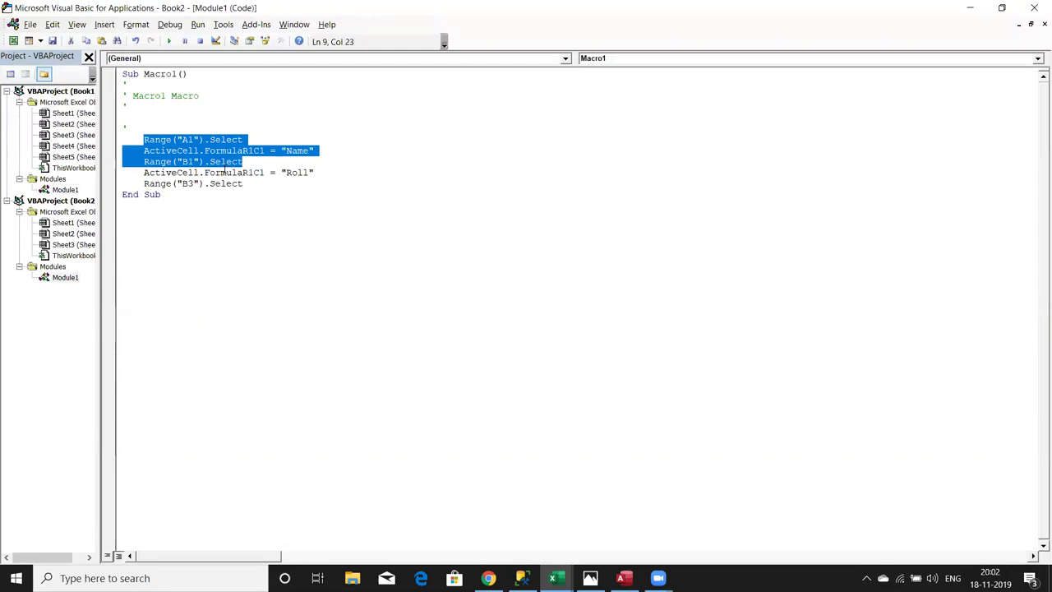
pyautogui.click(238, 185)
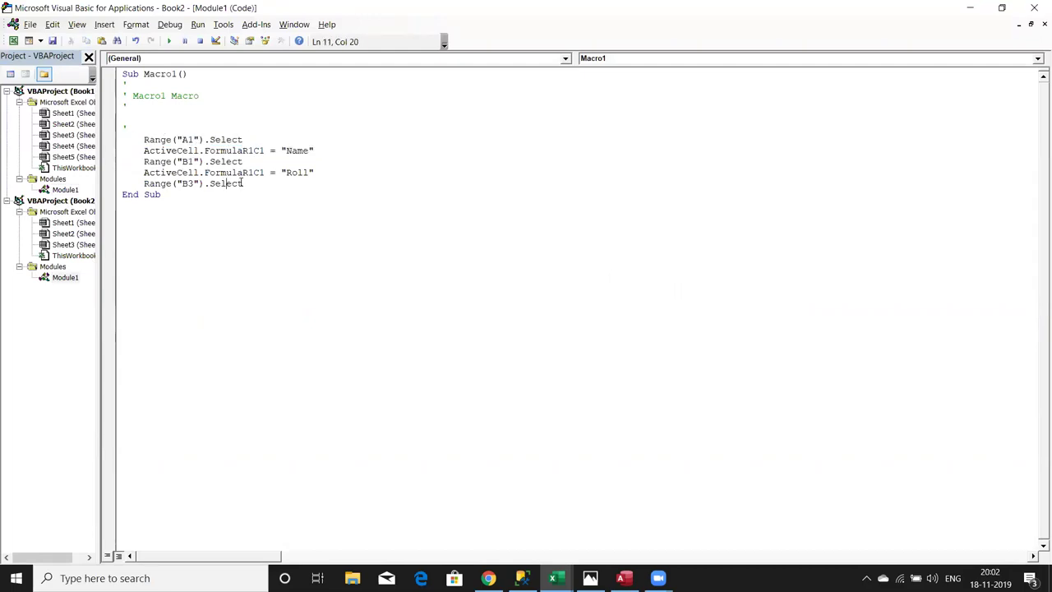
pyautogui.moveTo(241, 185)
pyautogui.mouseDown()
pyautogui.moveTo(191, 139)
pyautogui.moveTo(152, 127)
pyautogui.moveTo(143, 138)
pyautogui.moveTo(145, 128)
pyautogui.mouseUp()
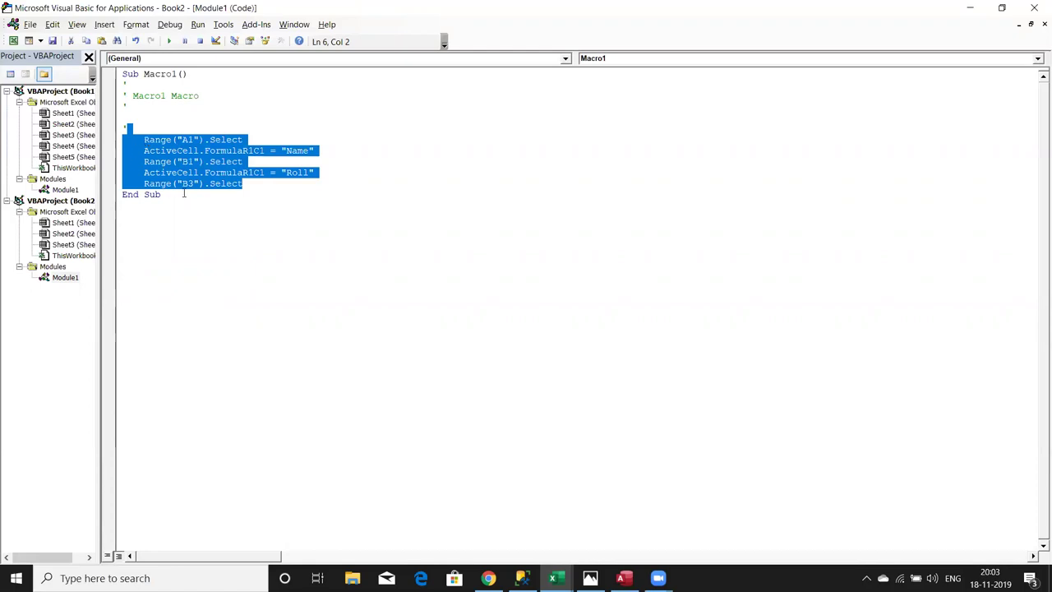
# - Select all of Macro1, then the If…End If block in Book1's if_4 code, and minimize the editor
pyautogui.click(249, 224)
pyautogui.moveTo(127, 205); pyautogui.dragTo(119, 71)
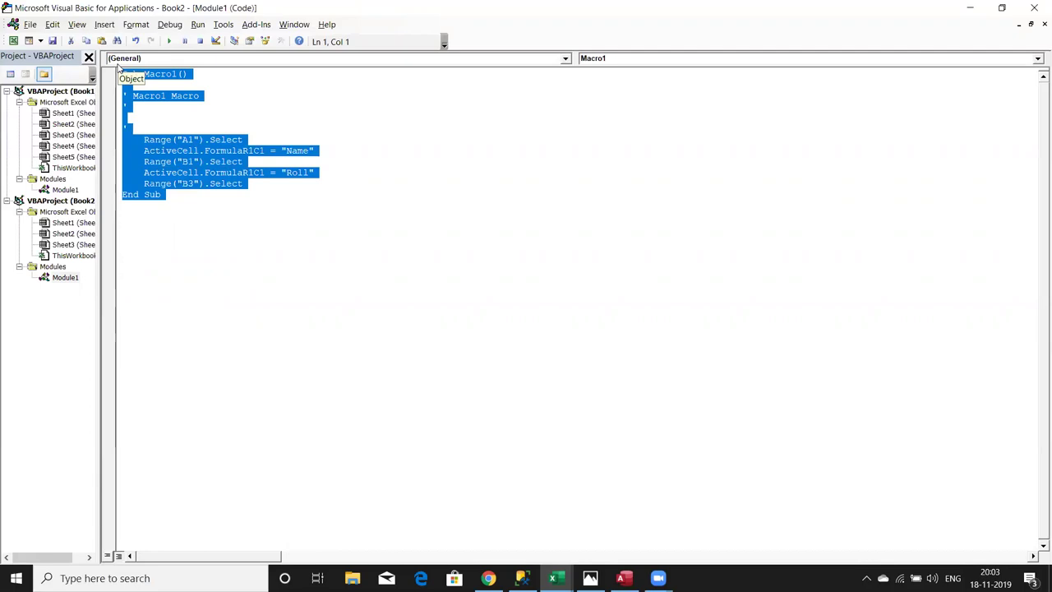
pyautogui.doubleClick(66, 190)
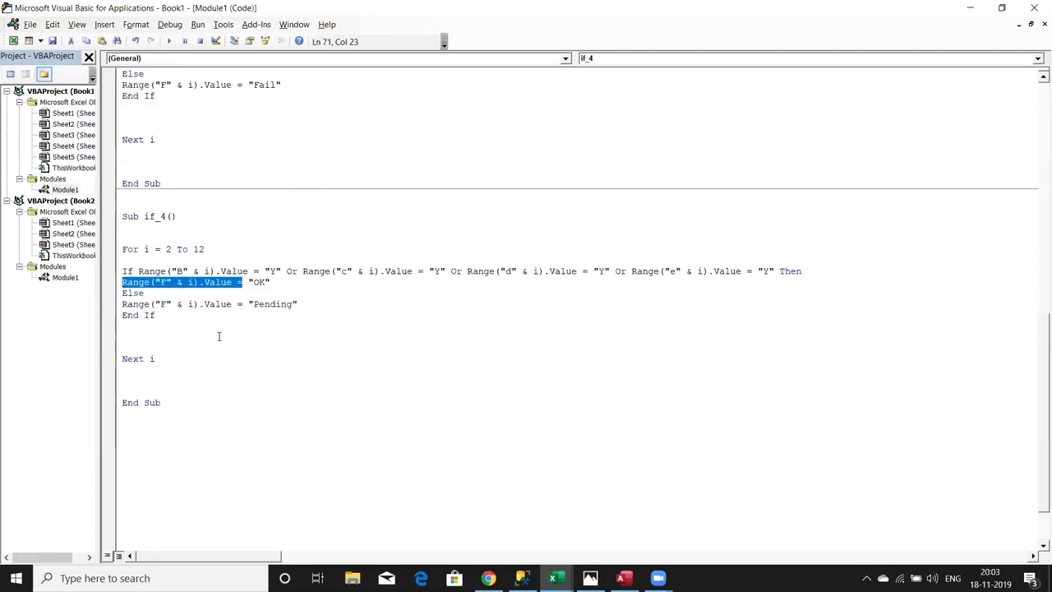
pyautogui.moveTo(124, 325); pyautogui.dragTo(124, 270)
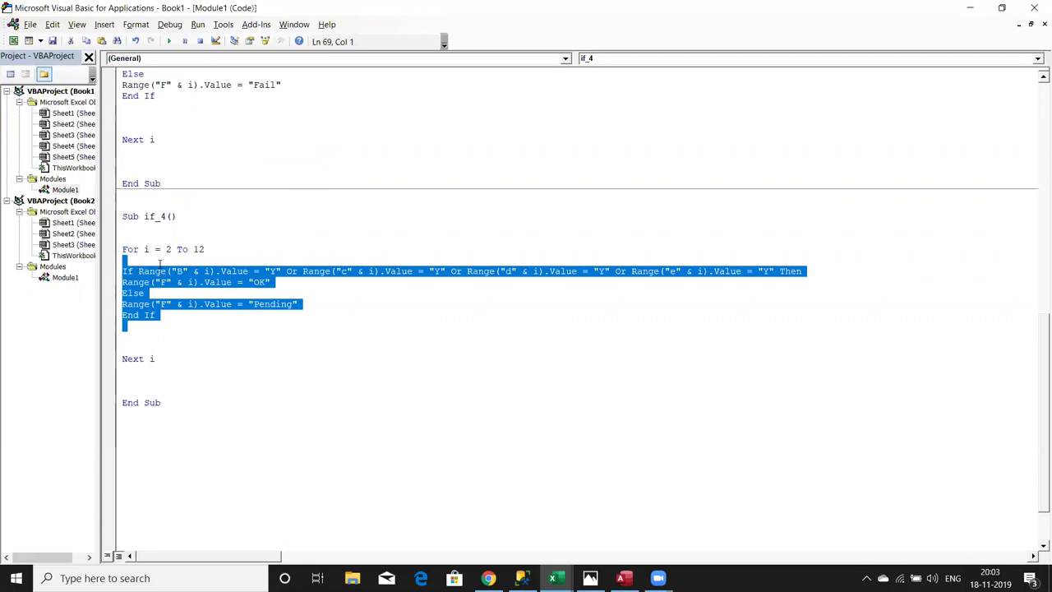
pyautogui.moveTo(160, 261); pyautogui.dragTo(123, 271)
pyautogui.click(975, 6)
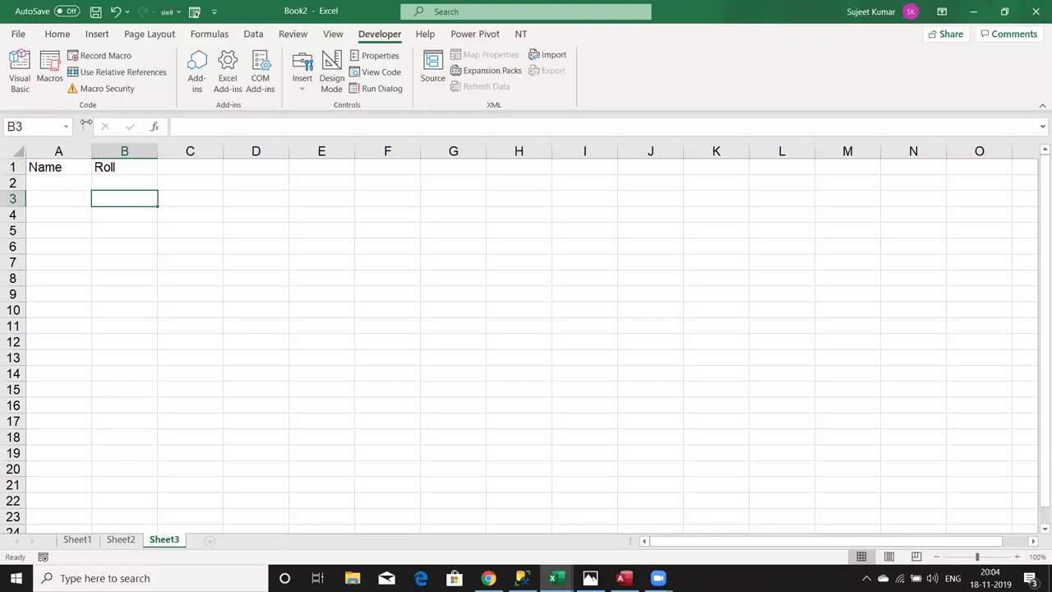
# - Start recording a new macro from the status-bar Record Macro button
pyautogui.click(251, 248)
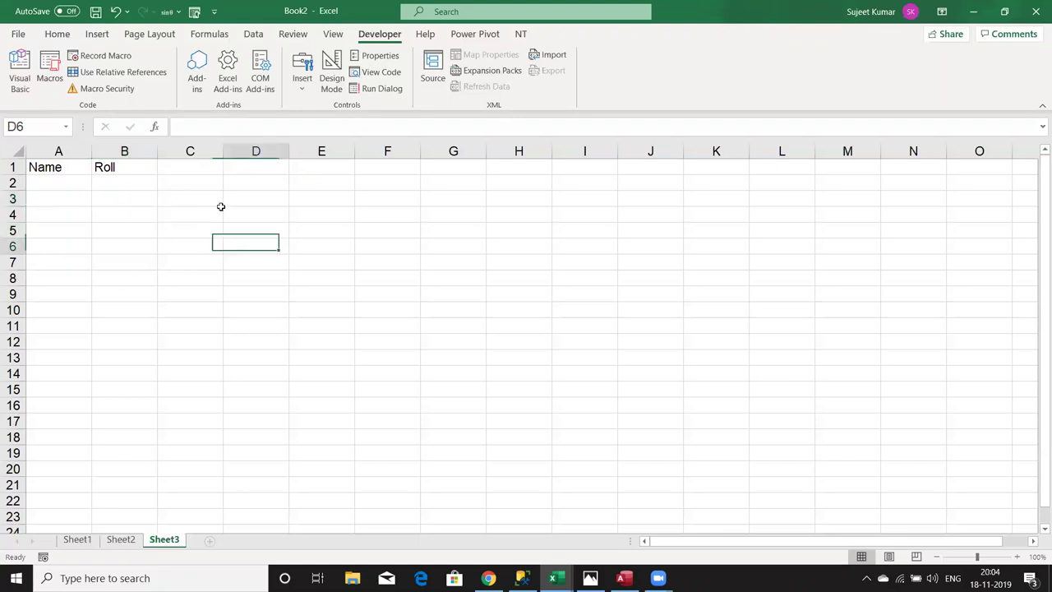
pyautogui.click(57, 33)
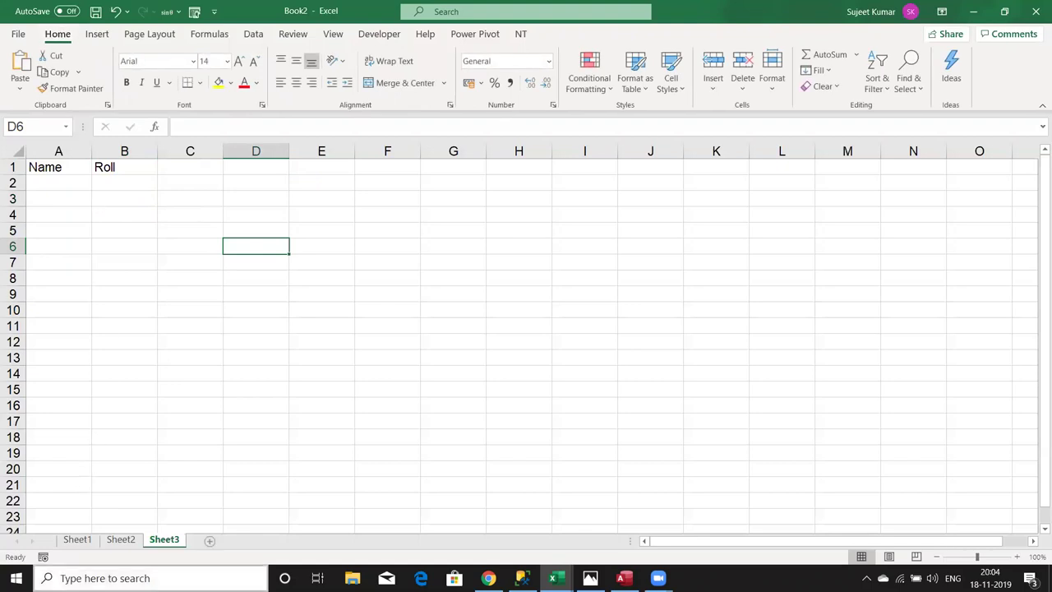
pyautogui.click(44, 558)
pyautogui.click(406, 348)
# - Copy Name from A1 into D7, stop recording, and bring the VBA editor back
pyautogui.click(42, 166)
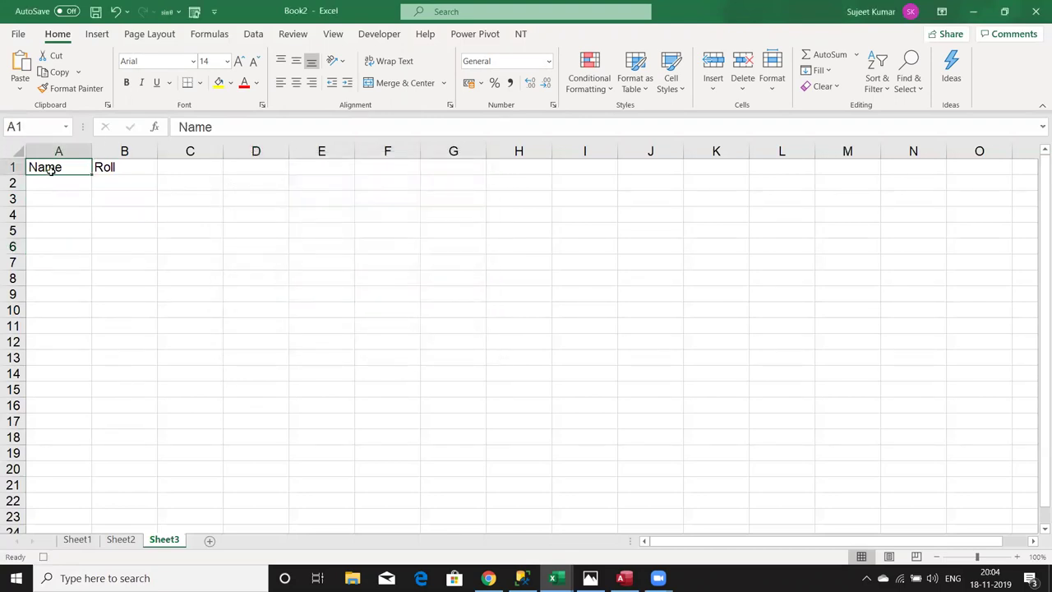
pyautogui.hotkey('ctrl', 'c')
pyautogui.click(252, 255)
pyautogui.hotkey('ctrl', 'v')
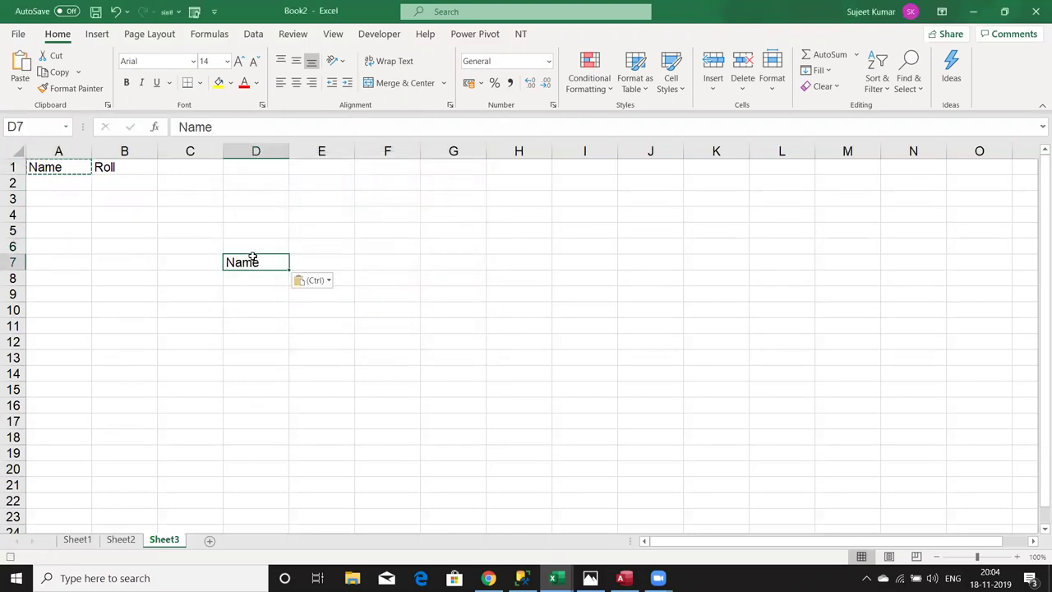
pyautogui.click(10, 557)
pyautogui.moveTo(553, 577)
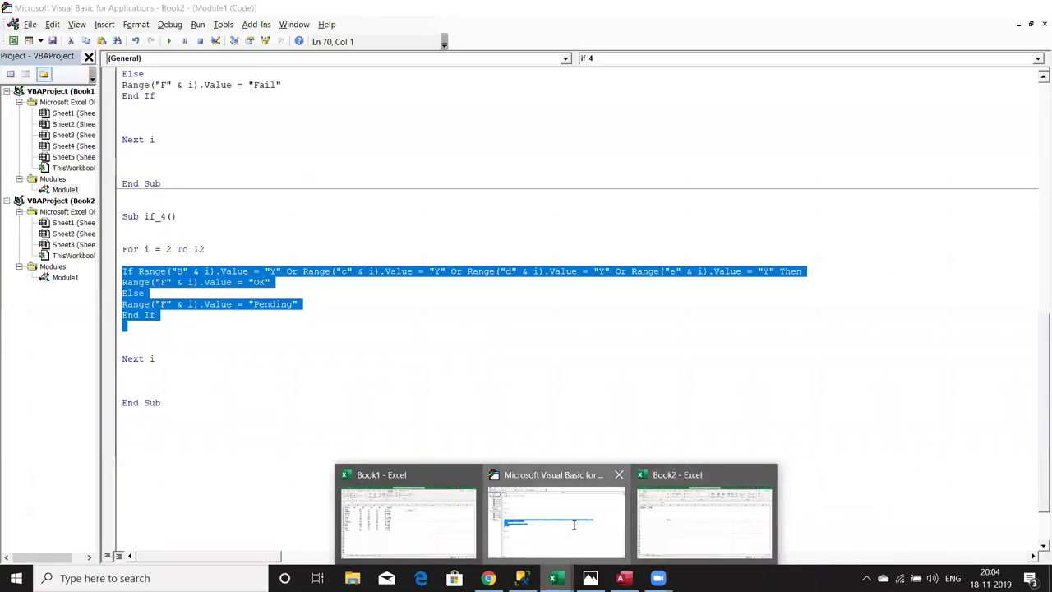
pyautogui.click(575, 524)
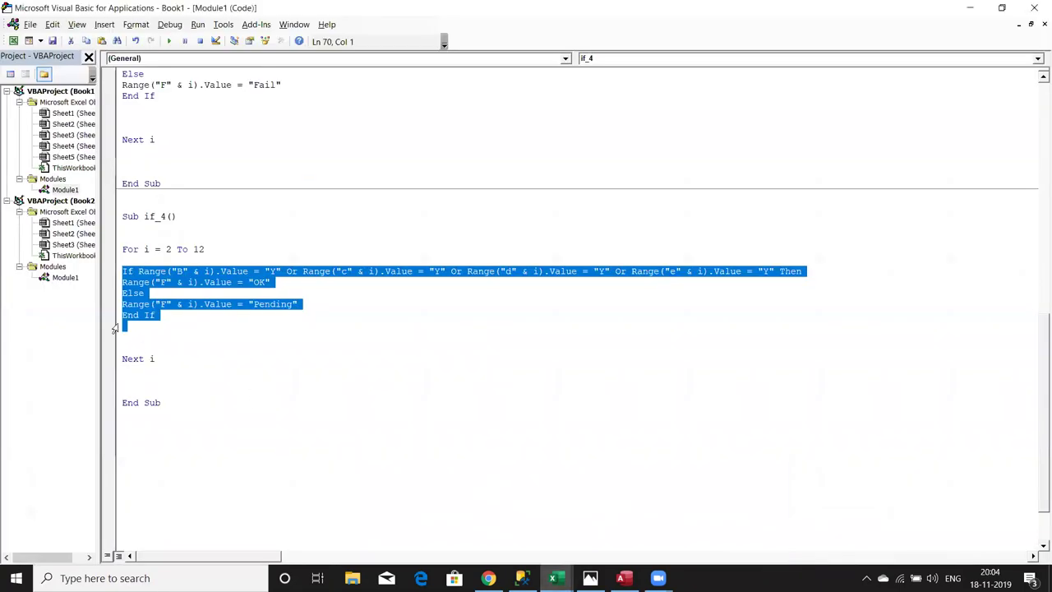
# - View Macro2 in Book2's Module1, highlighting its A1 reference, Paste and ActiveSheet, then minimize the editor
pyautogui.doubleClick(66, 277)
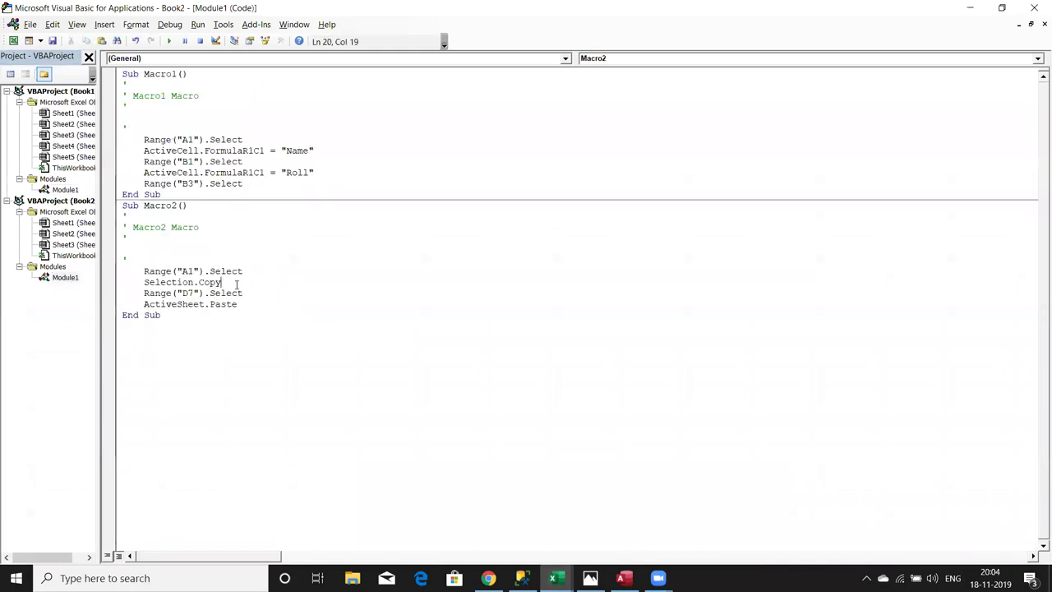
pyautogui.moveTo(272, 272)
pyautogui.mouseDown()
pyautogui.moveTo(153, 270)
pyautogui.moveTo(153, 311)
pyautogui.moveTo(238, 303)
pyautogui.moveTo(244, 294)
pyautogui.moveTo(203, 288)
pyautogui.moveTo(222, 307)
pyautogui.moveTo(163, 258)
pyautogui.mouseUp()
pyautogui.click(243, 293)
pyautogui.doubleClick(234, 305)
pyautogui.moveTo(204, 304); pyautogui.dragTo(131, 308)
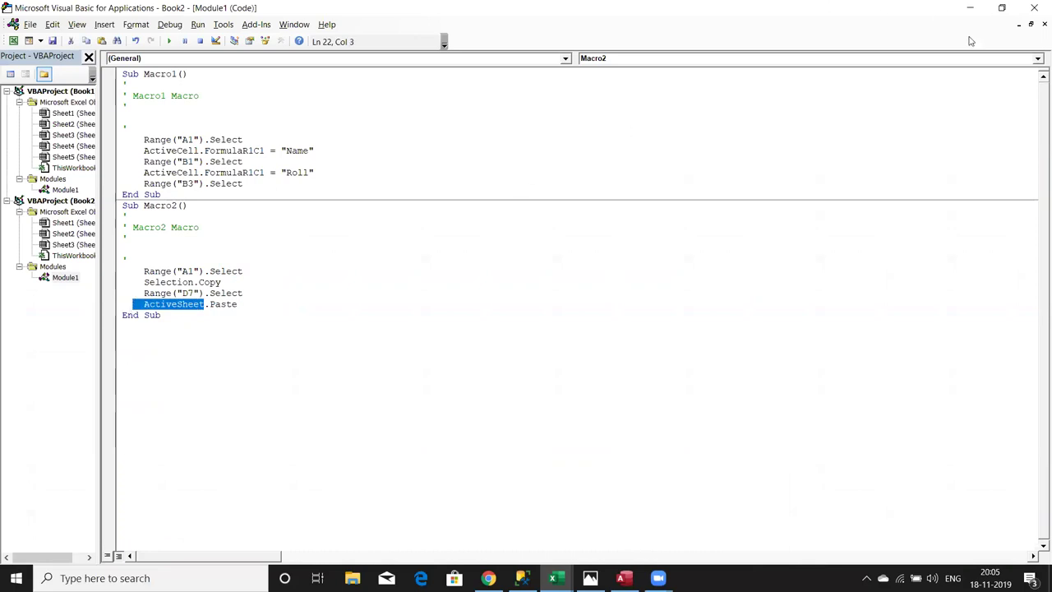
pyautogui.click(970, 9)
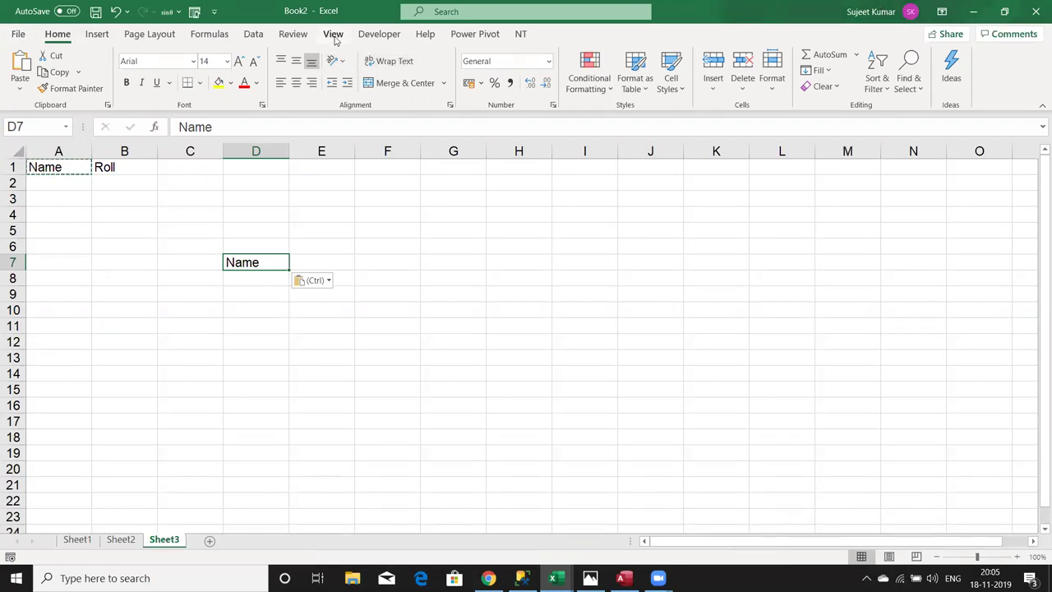
# - Select cell D4 on Sheet3, then minimize all windows with Win+D to show the desktop
pyautogui.click(252, 104)
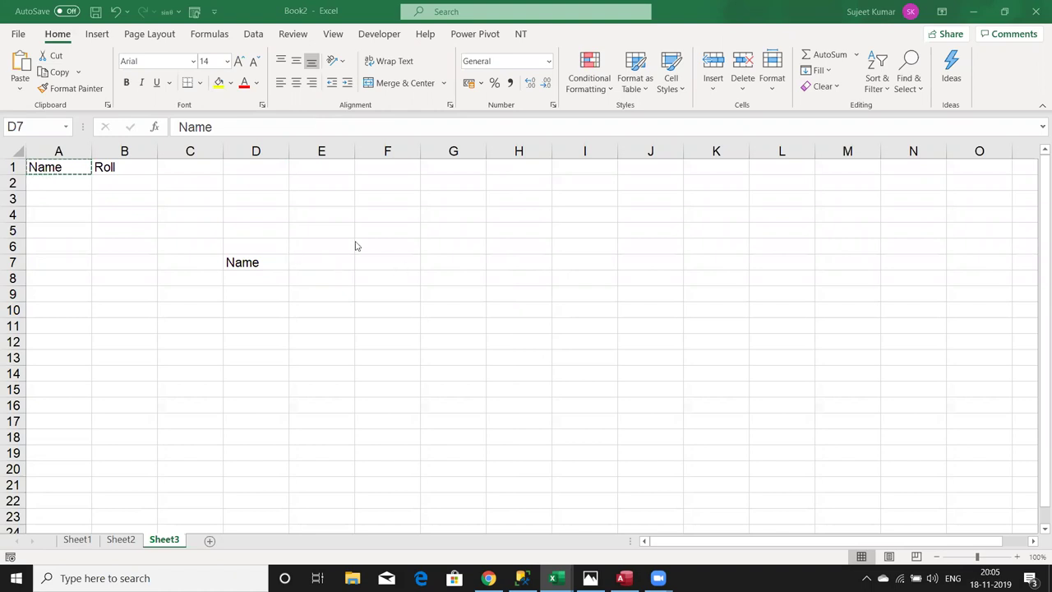
pyautogui.click(225, 221)
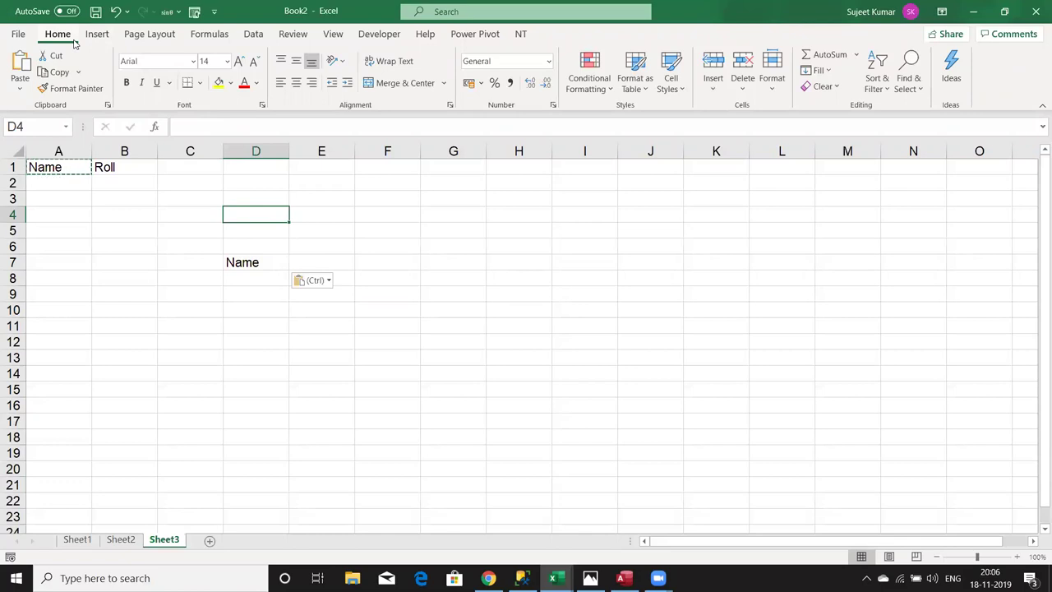
pyautogui.press('super+d')
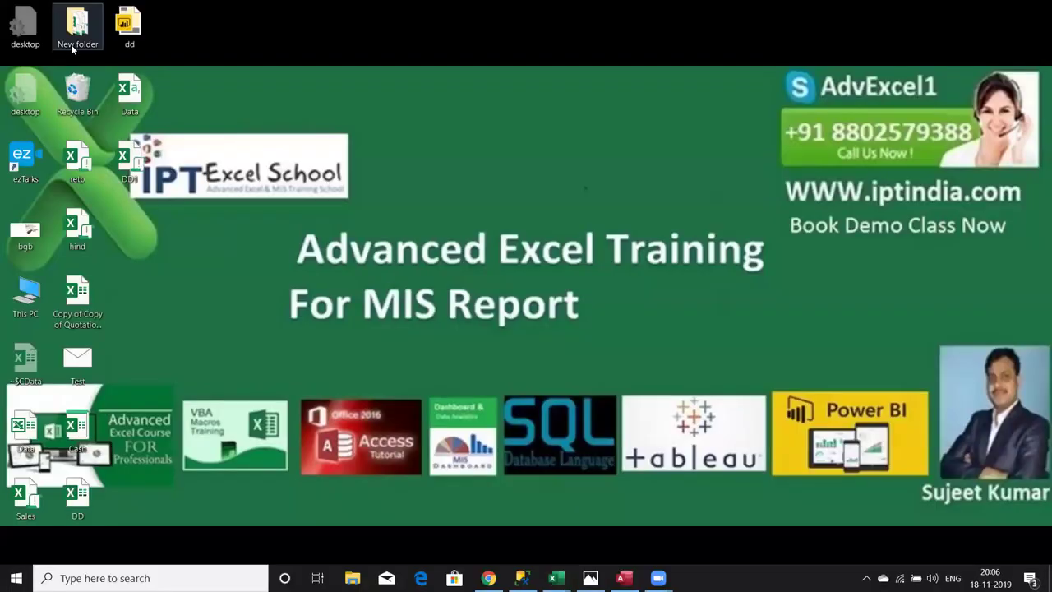